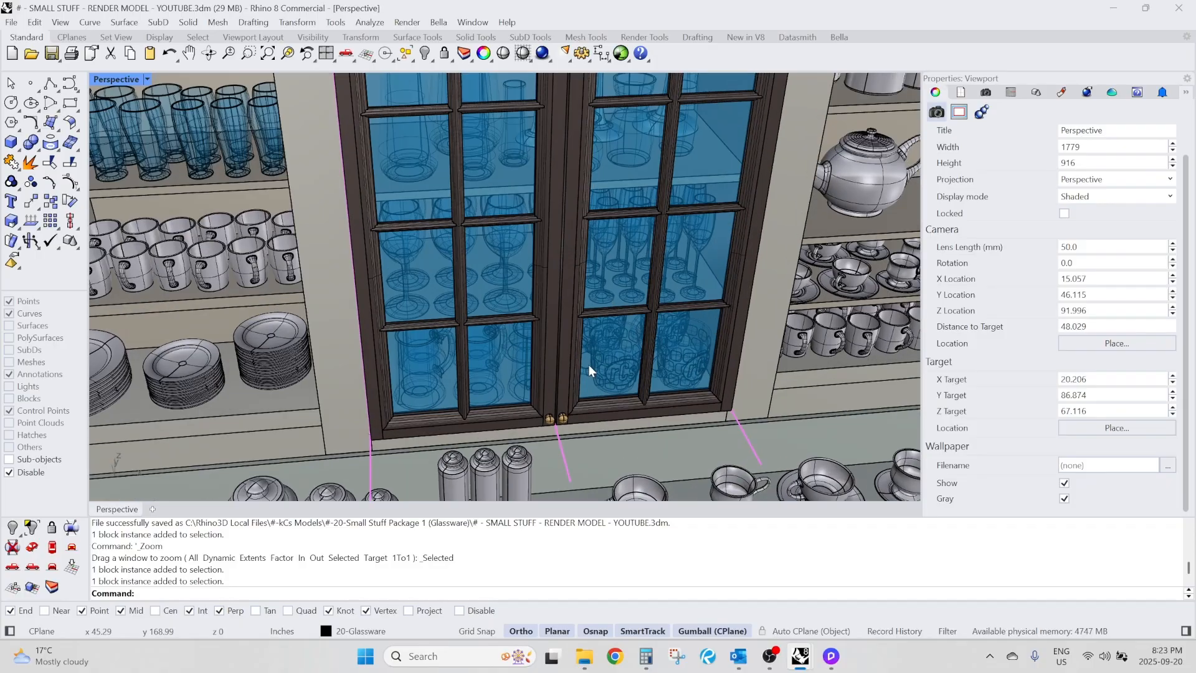
Examine the two glass cabinet doors above the counter, selecting the left and right door blocks individually.
{"action": "left_click", "coordinate": [476, 324]}
{"action": "left_click", "coordinate": [626, 338]}
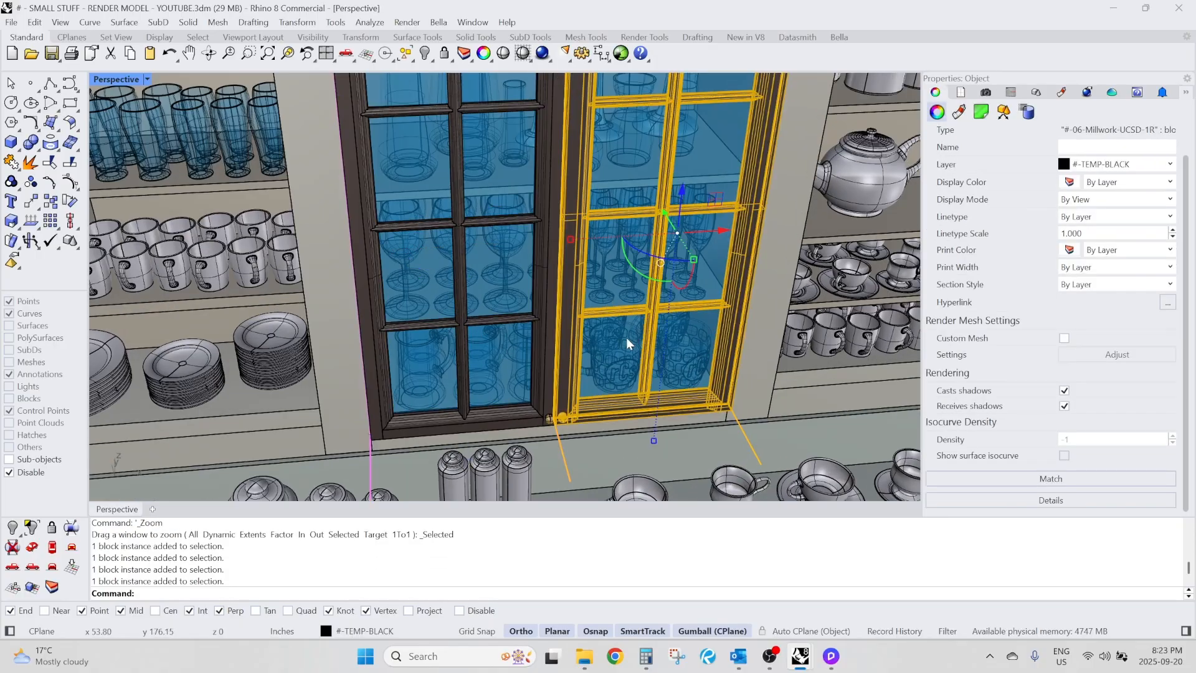
{"action": "key", "text": "Escape"}
{"action": "scroll", "coordinate": [483, 216], "scroll_direction": "down", "scroll_amount": 4}
{"action": "right_click_drag", "start_coordinate": [541, 354], "coordinate": [523, 293]}
{"action": "scroll", "coordinate": [528, 291], "scroll_direction": "down", "scroll_amount": 3}
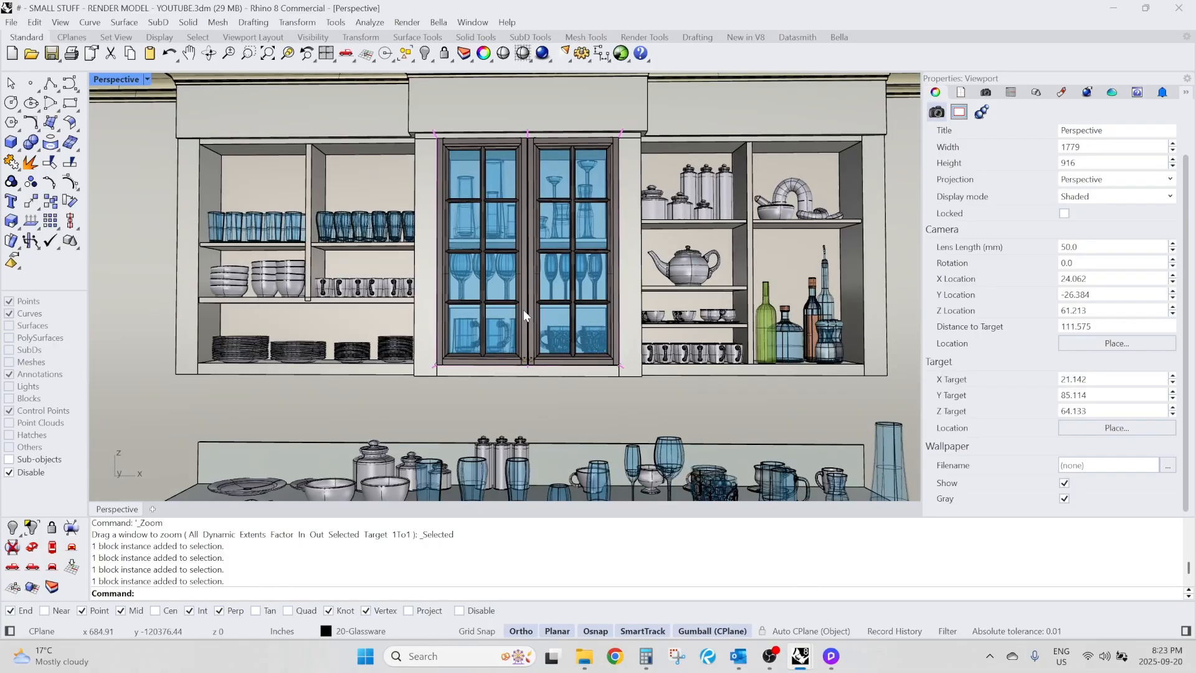
{"action": "scroll", "coordinate": [523, 309], "scroll_direction": "up", "scroll_amount": 3}
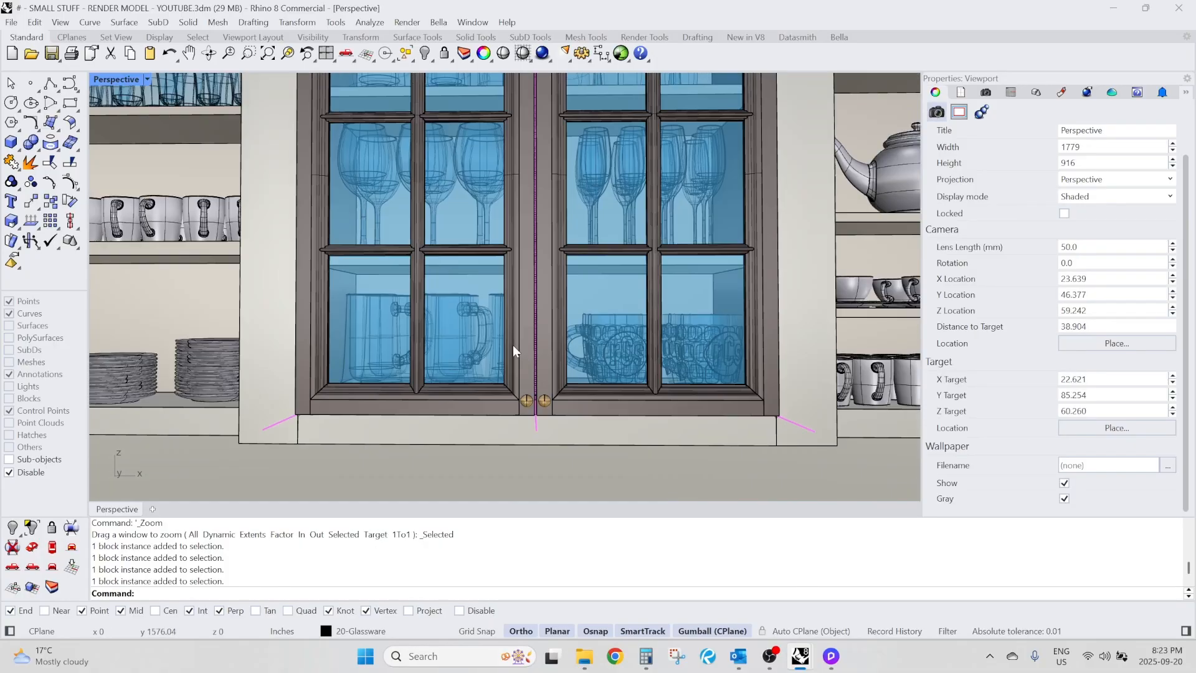
{"action": "left_click", "coordinate": [513, 346]}
{"action": "left_click", "coordinate": [612, 362]}
{"action": "key", "text": "Escape"}
{"action": "scroll", "coordinate": [533, 304], "scroll_direction": "down", "scroll_amount": 5}
{"action": "right_click_drag", "start_coordinate": [484, 287], "coordinate": [435, 256]}
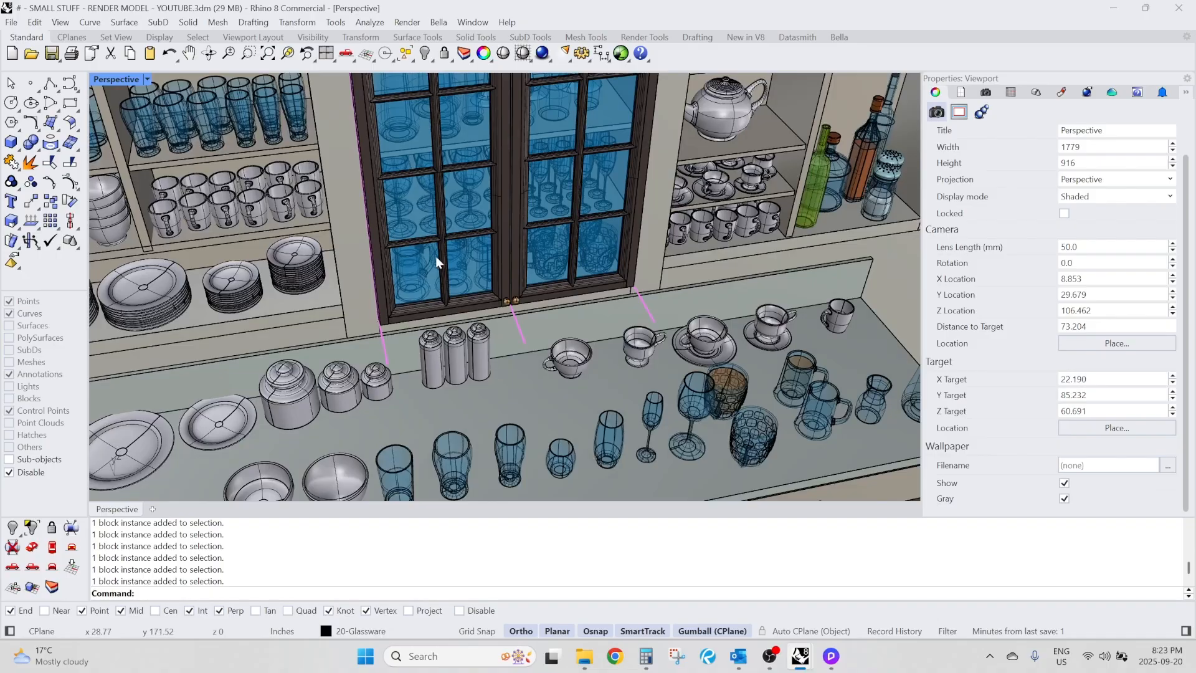
Start an export of the left glass door, look over the existing GLASS CABINET DOOR-L and DOOR-R render files, and cancel without saving.
{"action": "scroll", "coordinate": [435, 256], "scroll_direction": "up", "scroll_amount": 4}
{"action": "left_click", "coordinate": [436, 256]}
{"action": "type", "text": "Eexp"}
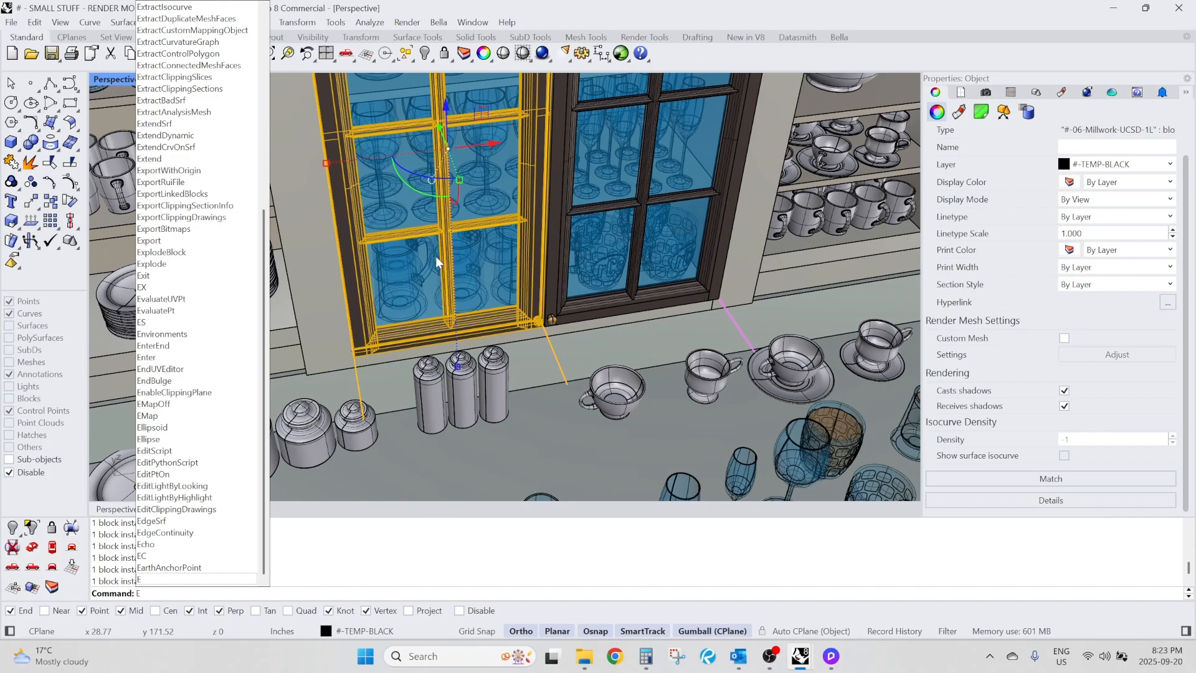
{"action": "key", "text": "BackSpace"}
{"action": "key", "text": "BackSpace"}
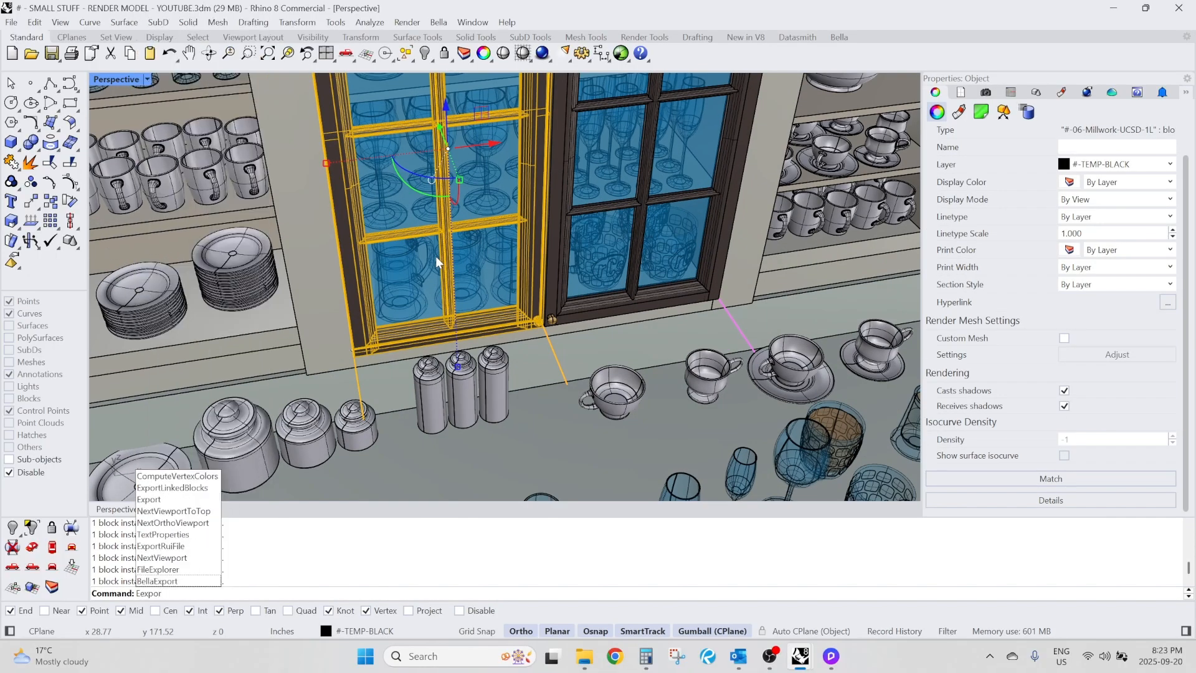
{"action": "type", "text": "xport"}
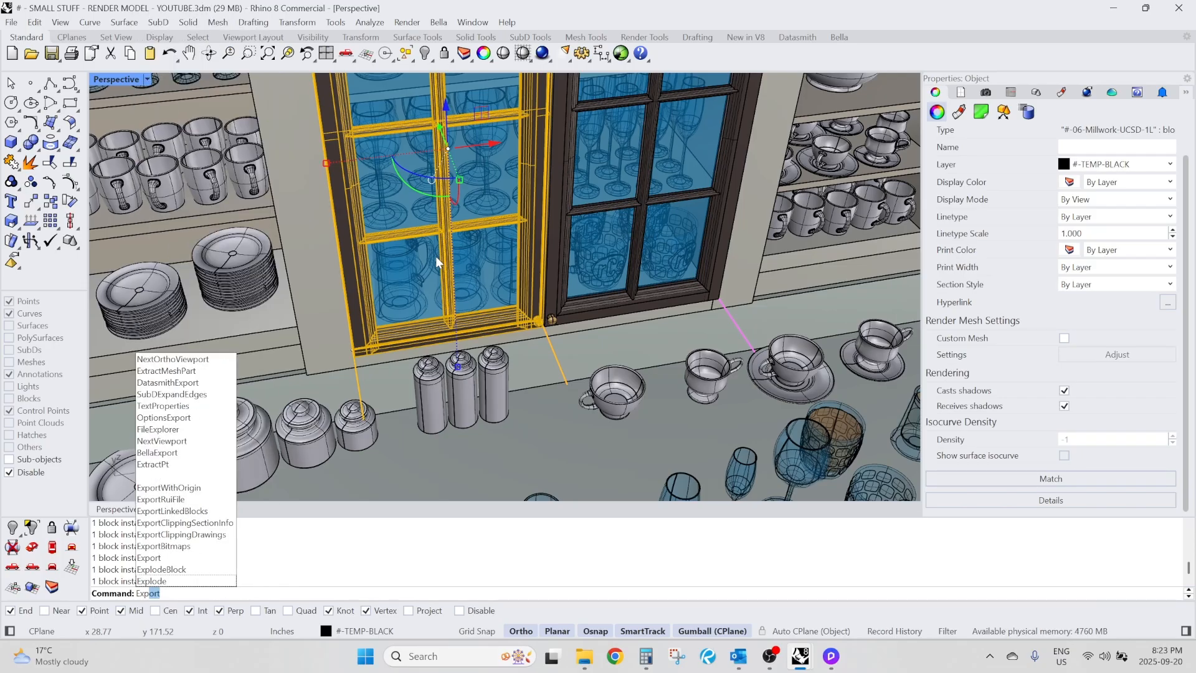
{"action": "key", "text": "Return"}
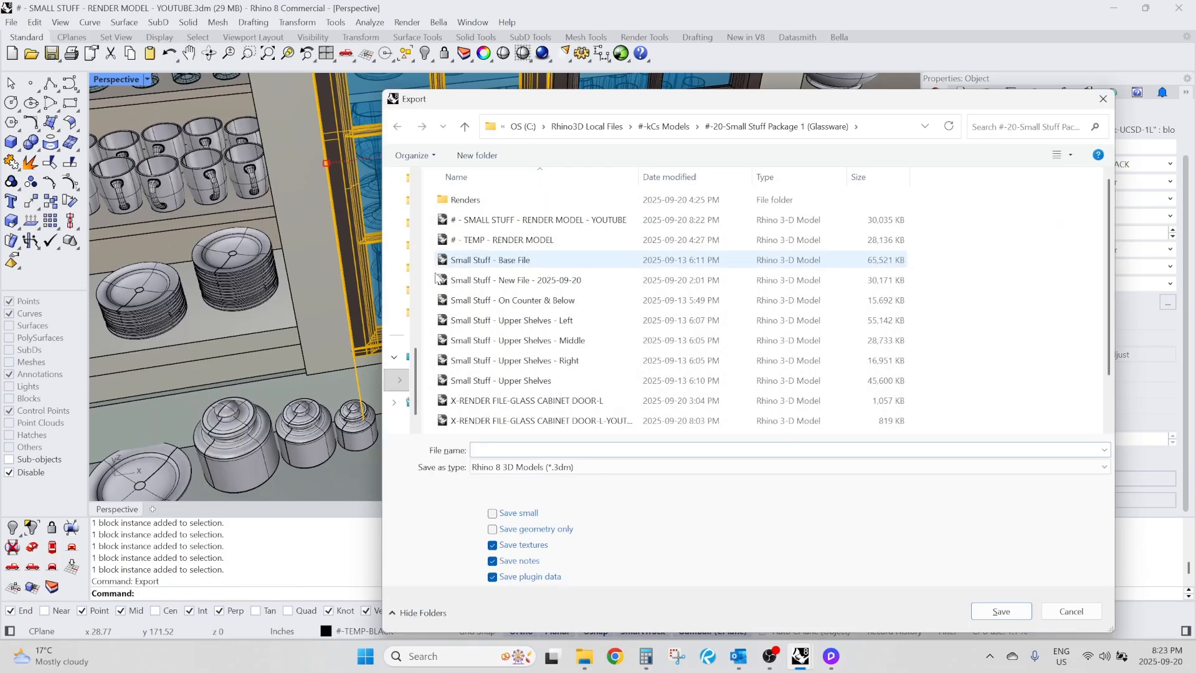
{"action": "scroll", "coordinate": [567, 378], "scroll_direction": "down", "scroll_amount": 1}
{"action": "left_click", "coordinate": [572, 346]}
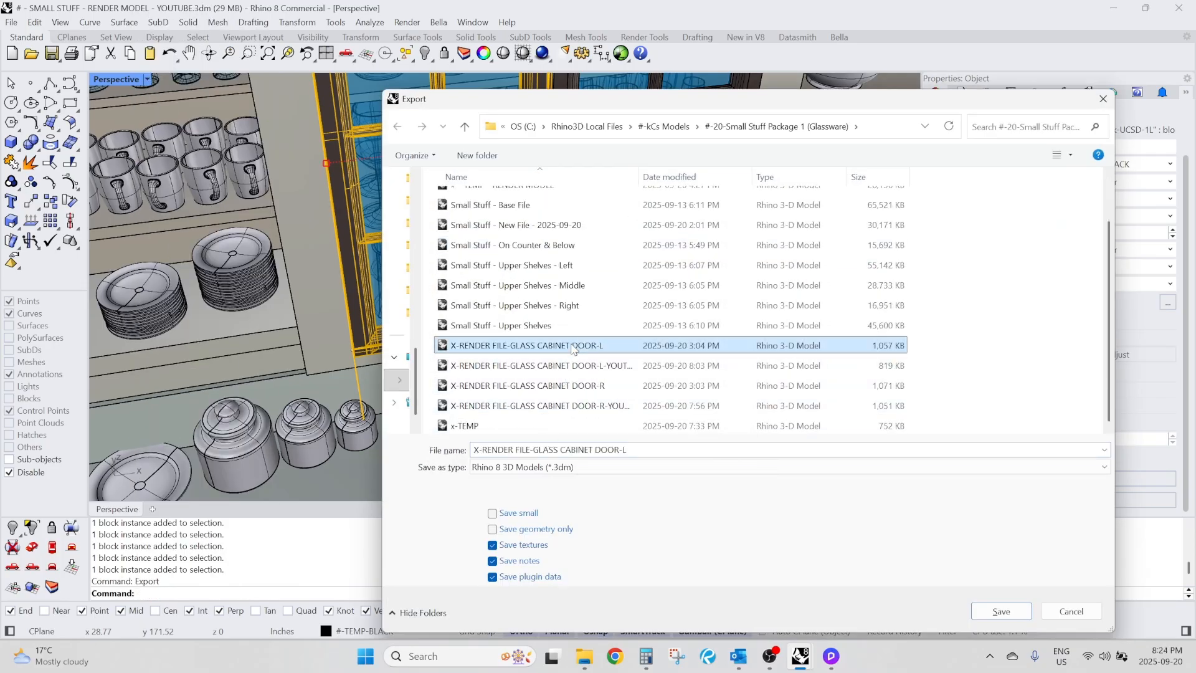
{"action": "left_click", "coordinate": [569, 369]}
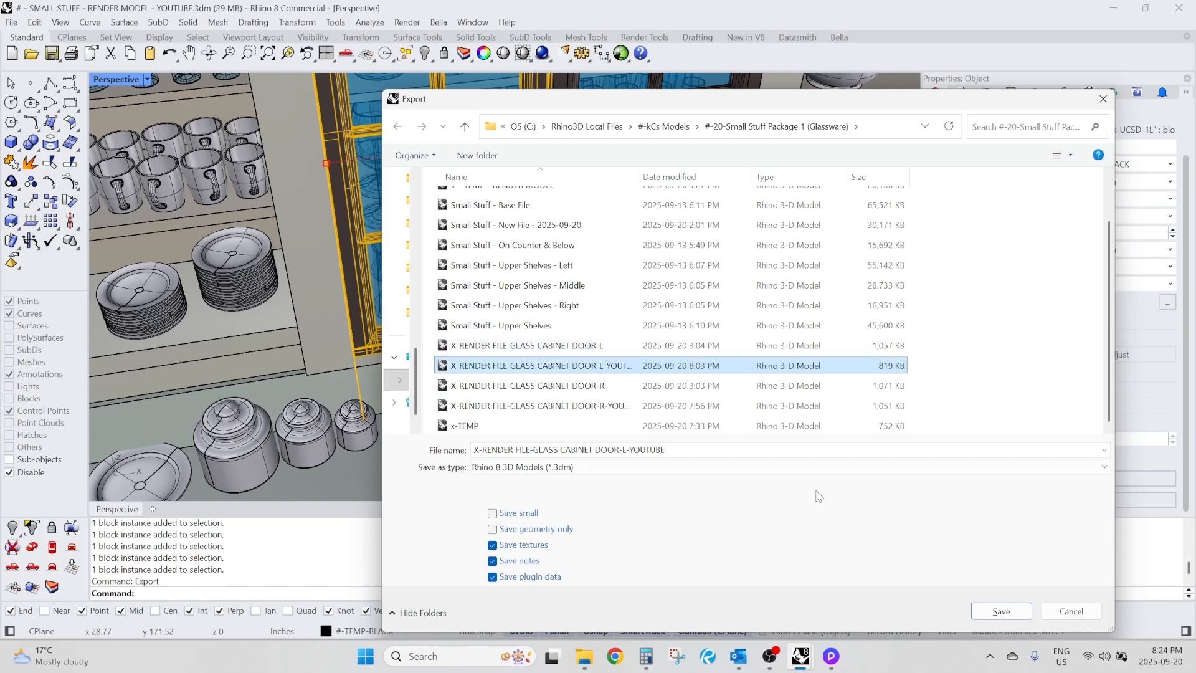
{"action": "left_click", "coordinate": [541, 386]}
{"action": "left_click", "coordinate": [539, 406]}
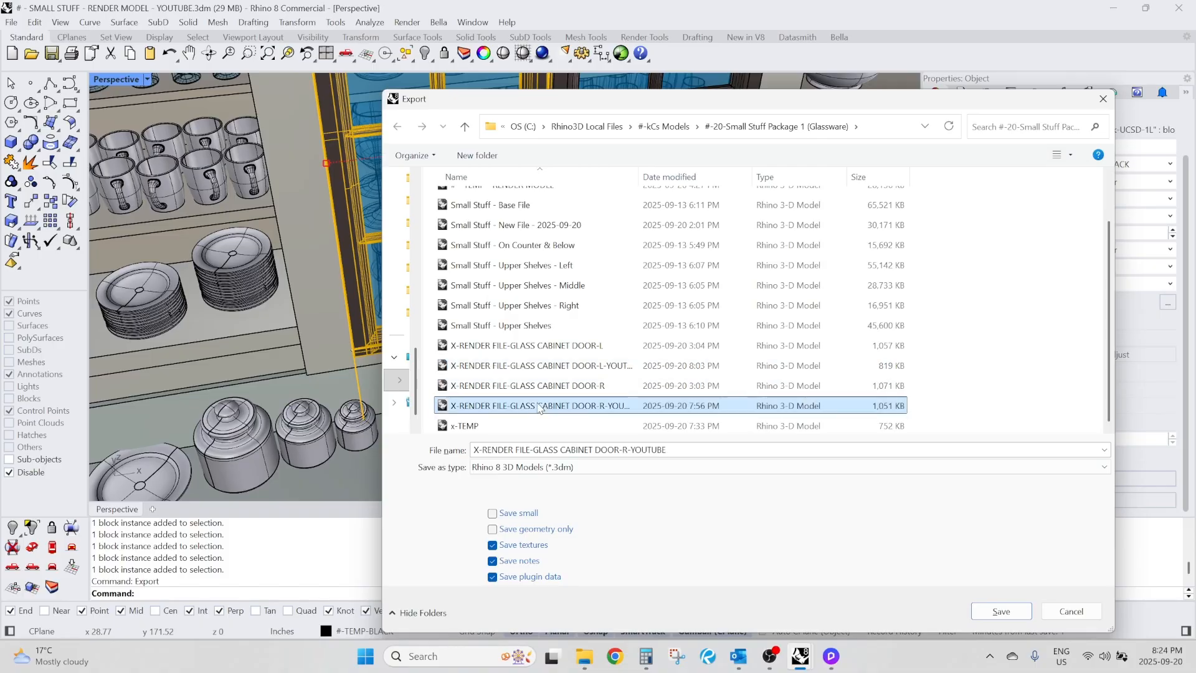
{"action": "left_click", "coordinate": [1063, 616]}
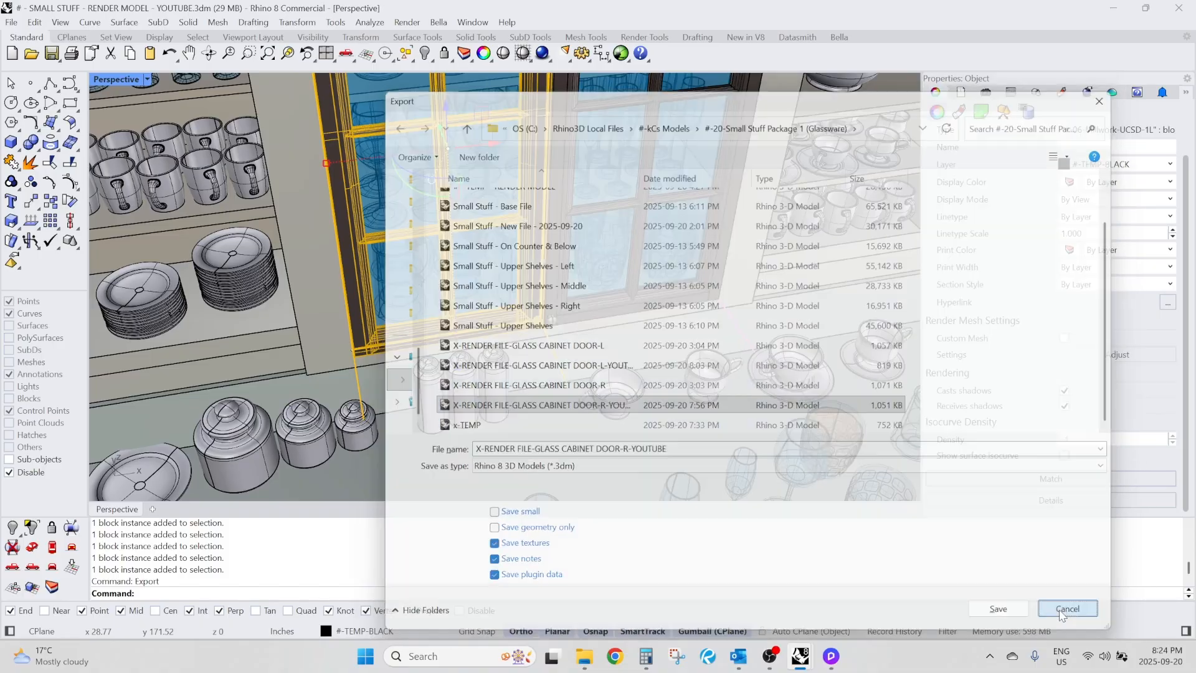
Inspect the right and left glass doors from the other side as separate blocks, clearing the selection after each.
{"action": "left_click", "coordinate": [632, 355]}
{"action": "right_click_drag", "start_coordinate": [631, 352], "coordinate": [488, 383]}
{"action": "left_click", "coordinate": [488, 384]}
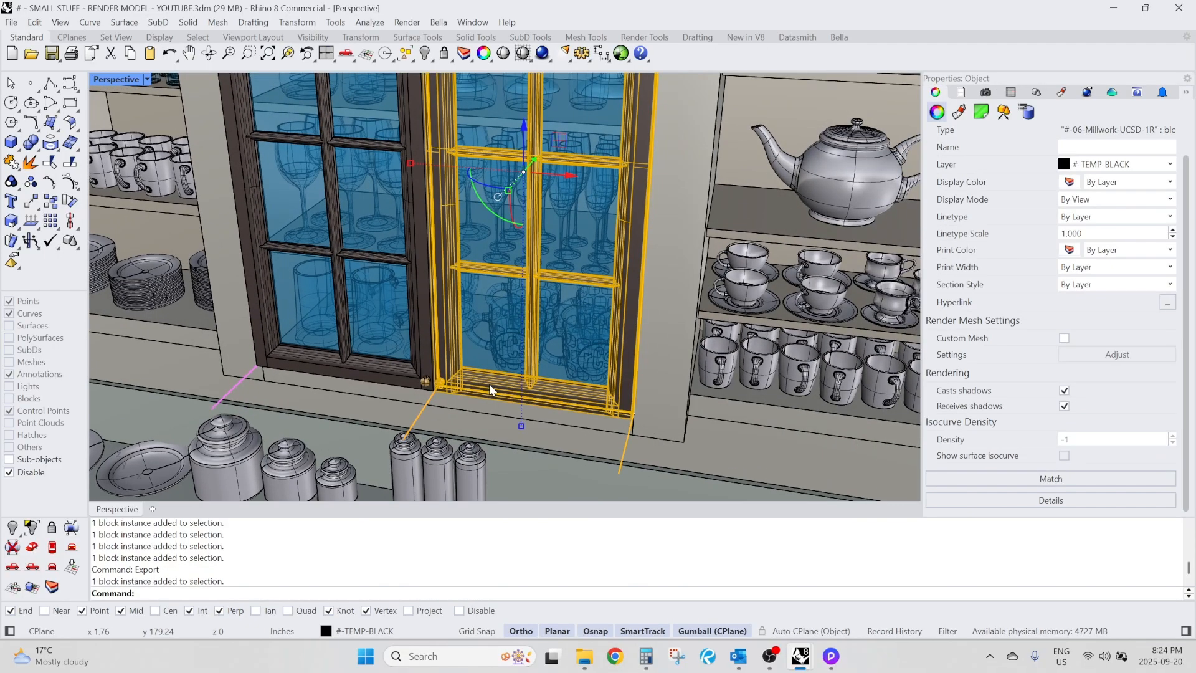
{"action": "key", "text": "Escape"}
{"action": "left_click", "coordinate": [387, 374]}
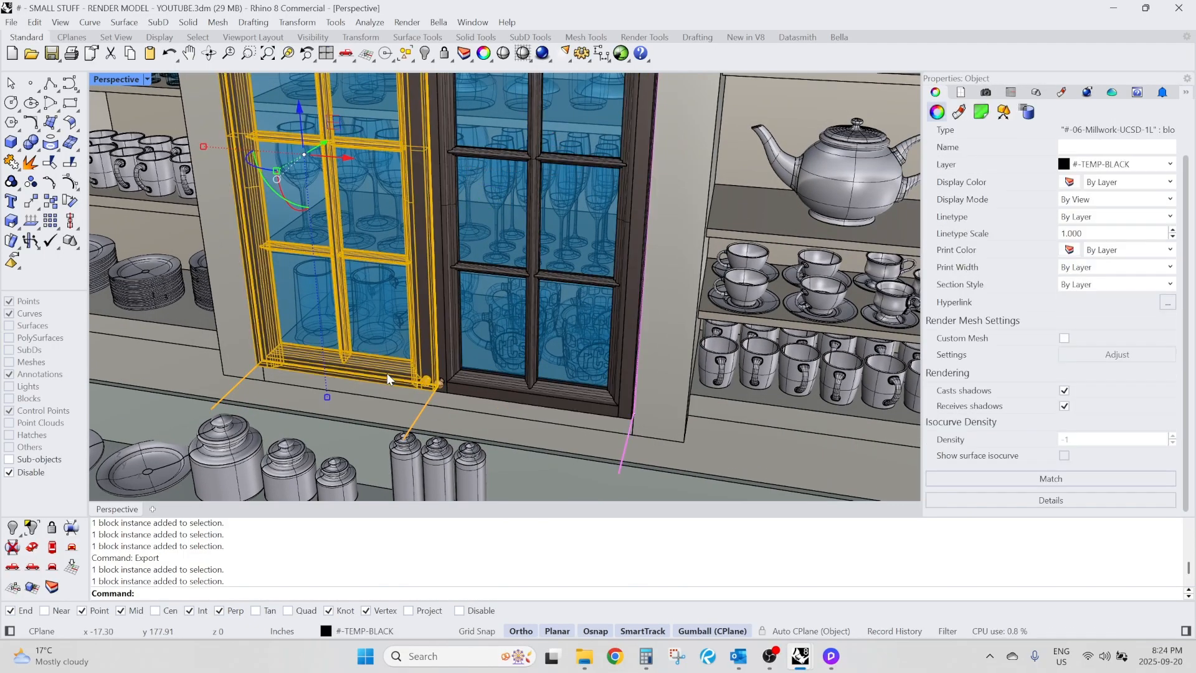
{"action": "key", "text": "Escape"}
{"action": "left_click", "coordinate": [530, 394]}
{"action": "key", "text": "Escape"}
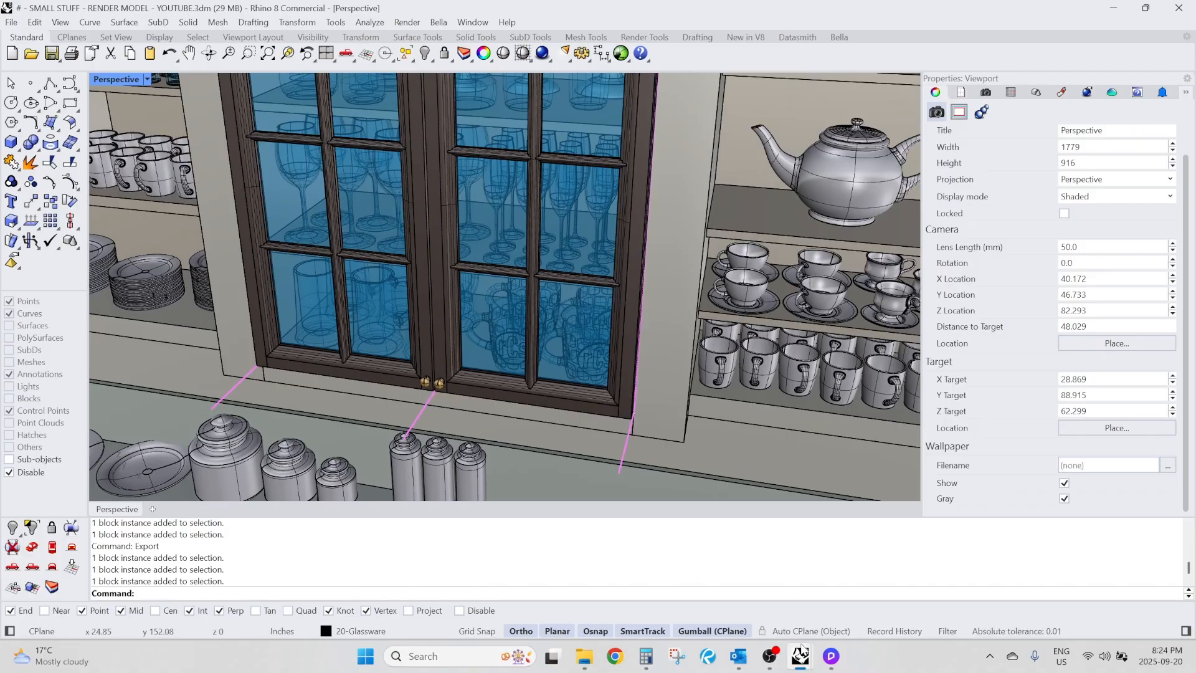
Switch to the X-RENDER FILE-GLASS CABINET DOOR-R-YOUTUBE model and examine where the door sits relative to the origin.
{"action": "mouse_move", "coordinate": [802, 664]}
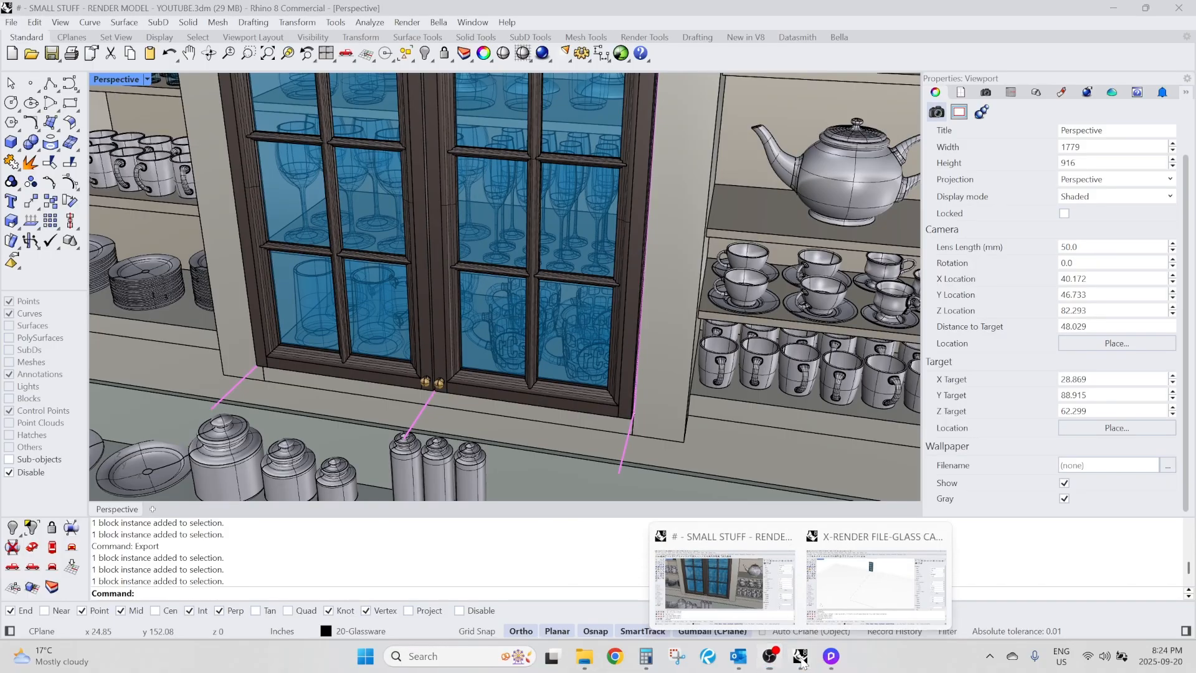
{"action": "left_click", "coordinate": [876, 583]}
{"action": "scroll", "coordinate": [532, 148], "scroll_direction": "up", "scroll_amount": 5}
{"action": "left_click", "coordinate": [533, 148]}
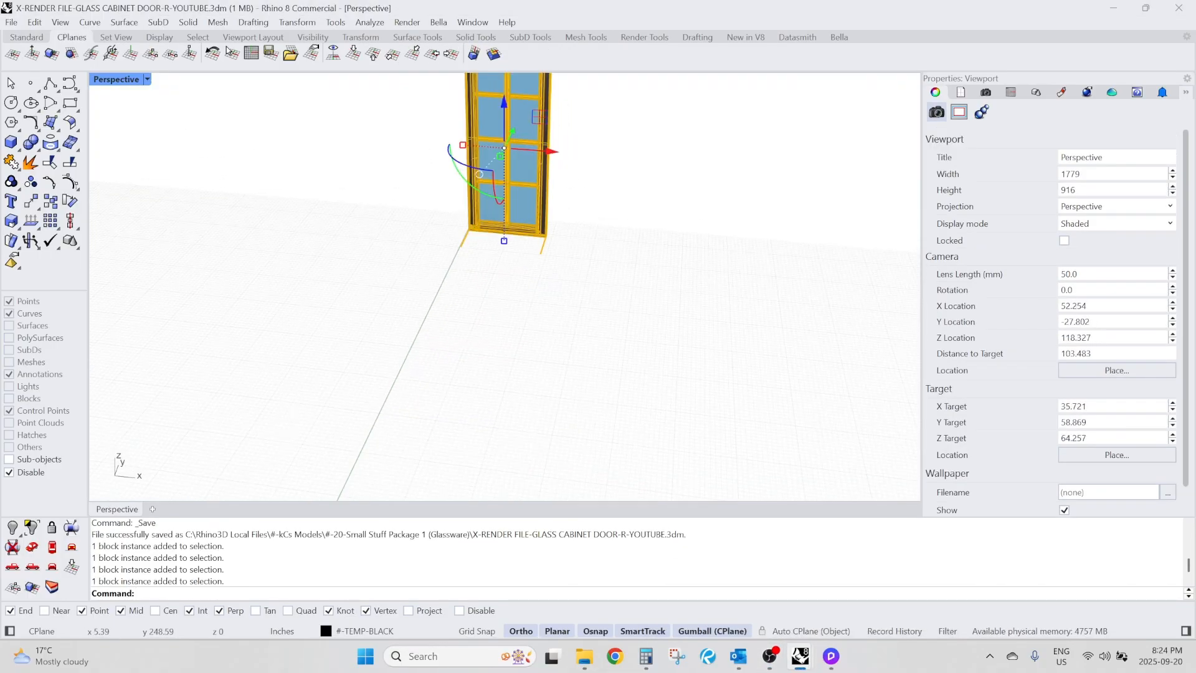
{"action": "right_click_drag", "start_coordinate": [534, 150], "coordinate": [523, 178]}
{"action": "key", "text": "Escape"}
{"action": "scroll", "coordinate": [523, 178], "scroll_direction": "down", "scroll_amount": 4}
{"action": "scroll", "coordinate": [523, 178], "scroll_direction": "down", "scroll_amount": 3}
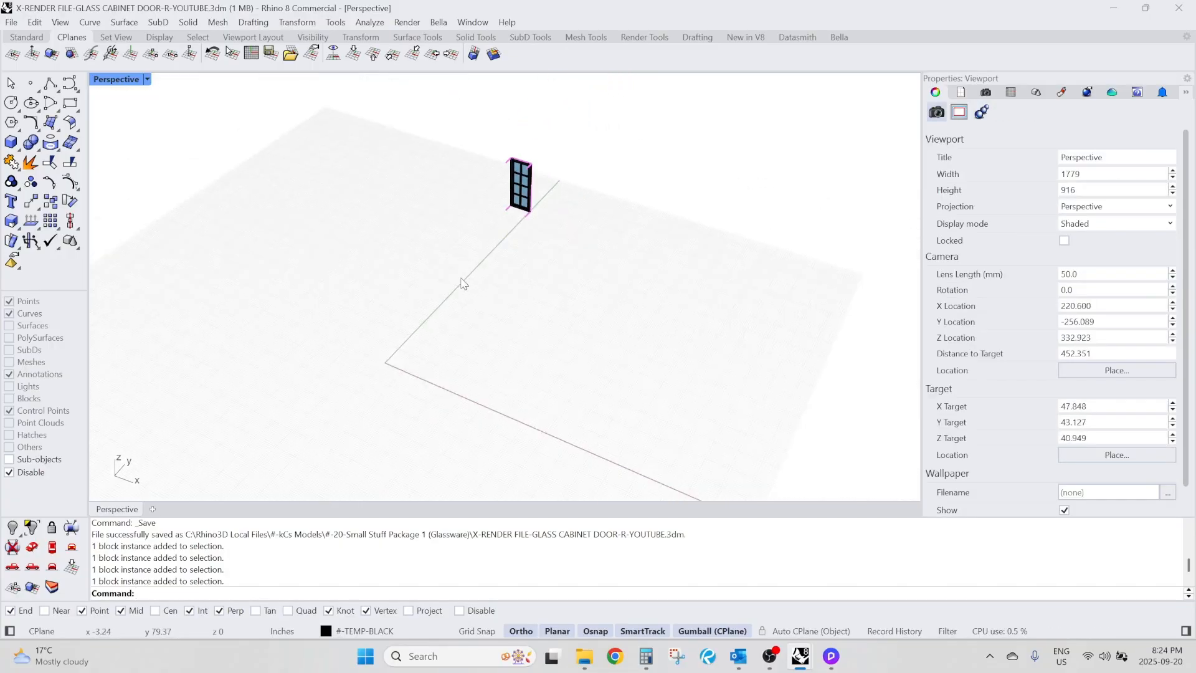
{"action": "scroll", "coordinate": [389, 365], "scroll_direction": "up", "scroll_amount": 4}
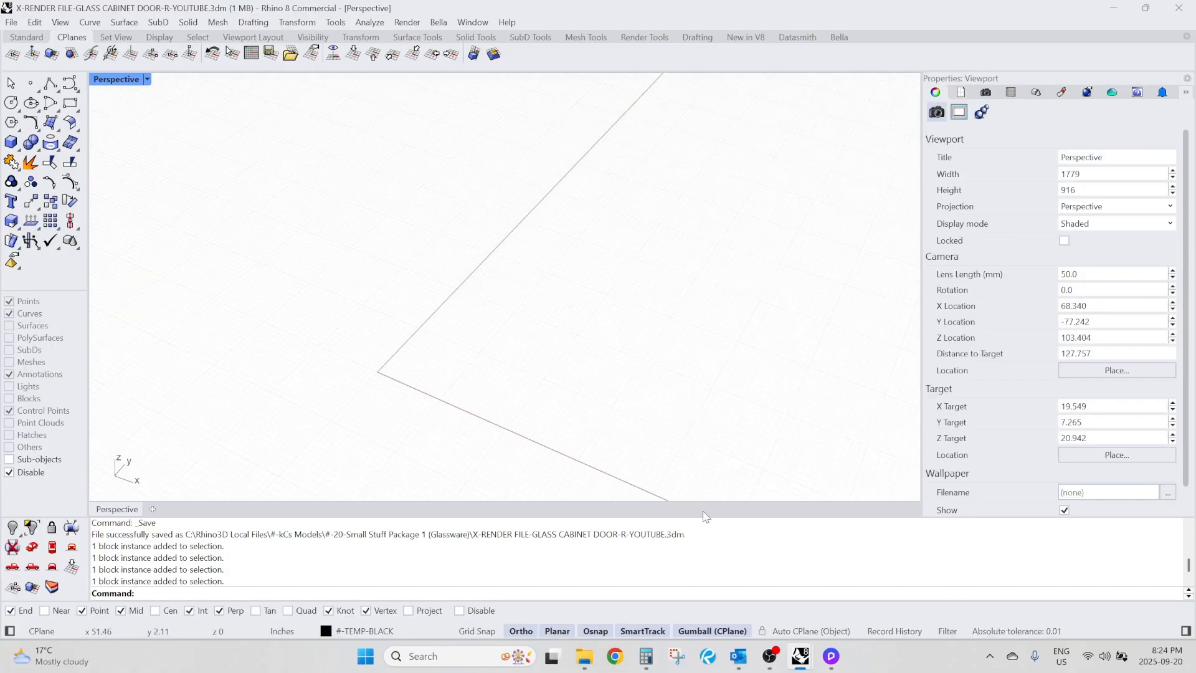
Return to the SMALL STUFF - RENDER MODEL - YOUTUBE file and examine the full cabinet model's position relative to the origin.
{"action": "mouse_move", "coordinate": [801, 656]}
{"action": "left_click", "coordinate": [732, 589]}
{"action": "scroll", "coordinate": [551, 243], "scroll_direction": "down", "scroll_amount": 10}
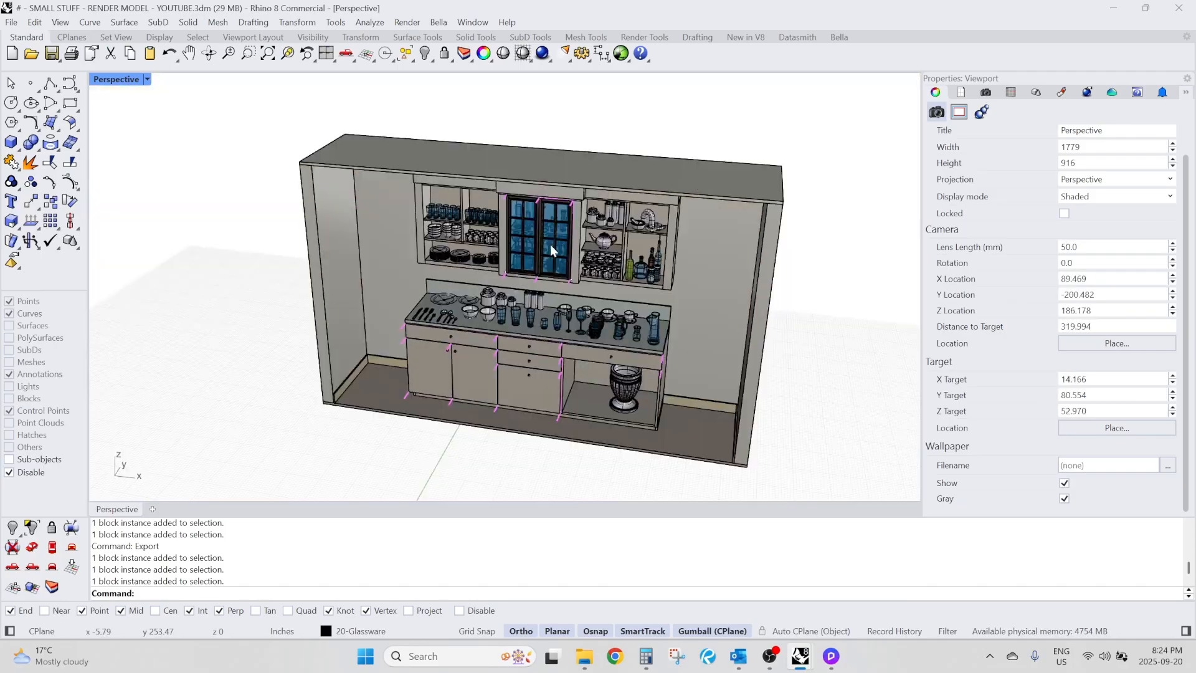
{"action": "right_click_drag", "start_coordinate": [550, 242], "coordinate": [514, 293]}
{"action": "scroll", "coordinate": [465, 383], "scroll_direction": "up", "scroll_amount": 5}
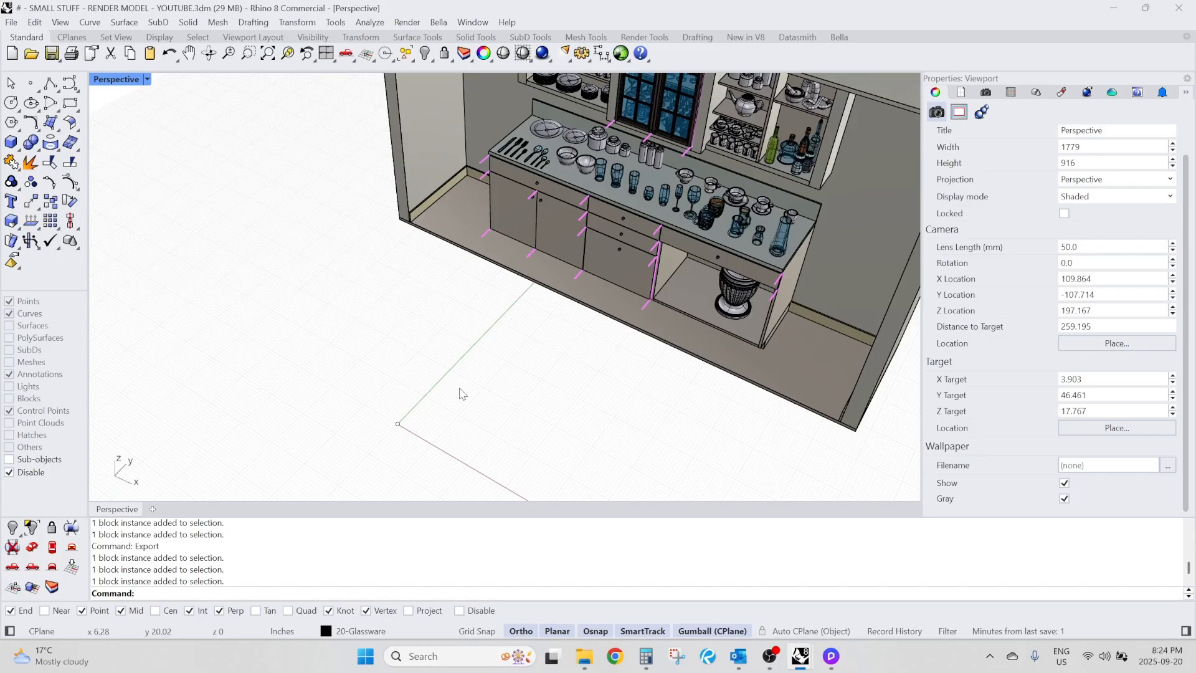
{"action": "right_click_drag", "start_coordinate": [461, 394], "coordinate": [454, 339]}
{"action": "scroll", "coordinate": [544, 194], "scroll_direction": "up", "scroll_amount": 5}
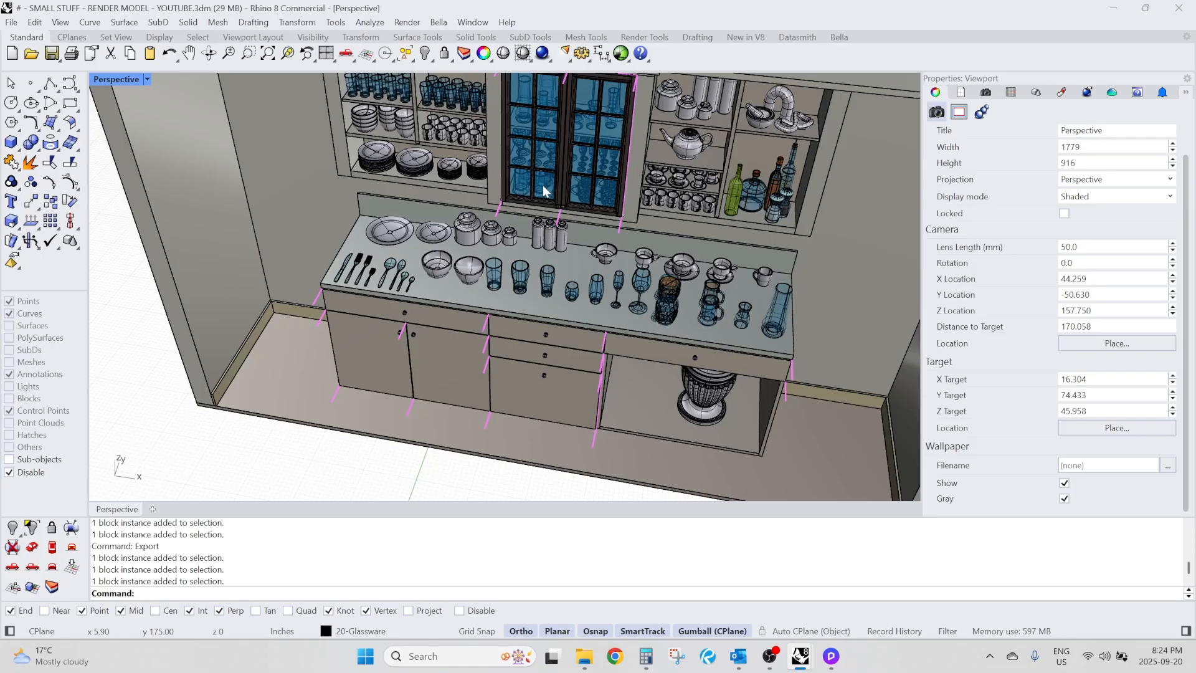
{"action": "right_click_drag", "start_coordinate": [543, 194], "coordinate": [533, 204]}
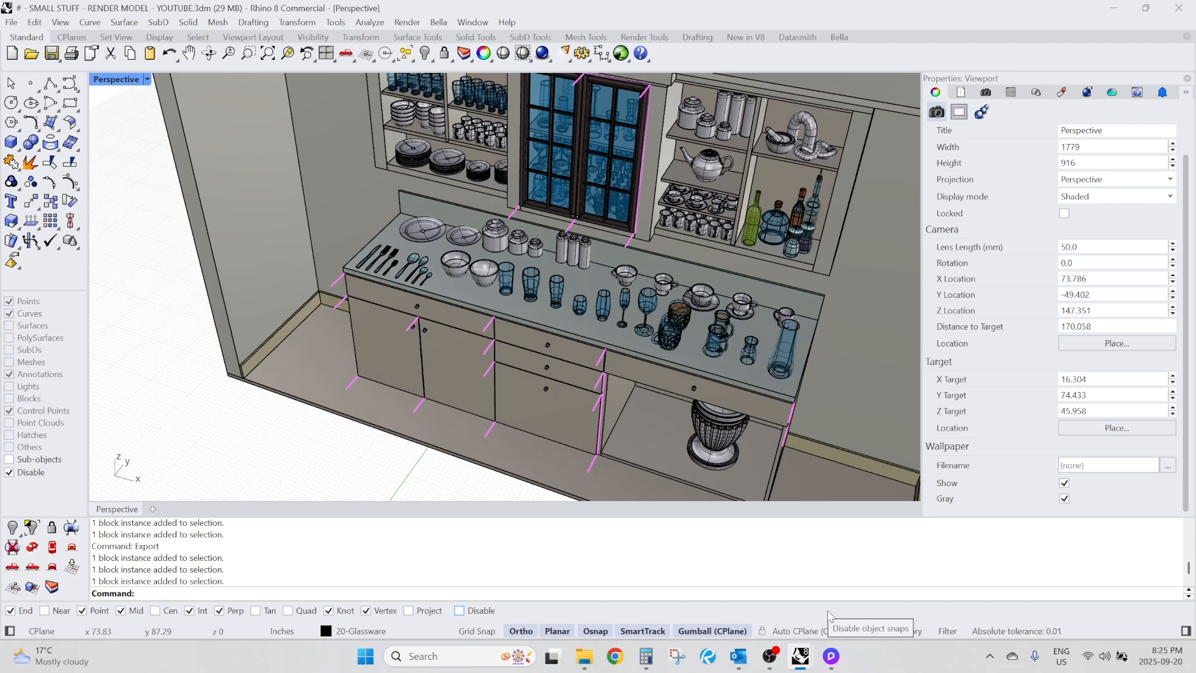
Switch to D5 Render and reload the # - SMALL STUFF - RENDER MODEL object in the scene from its source file.
{"action": "left_click", "coordinate": [831, 656]}
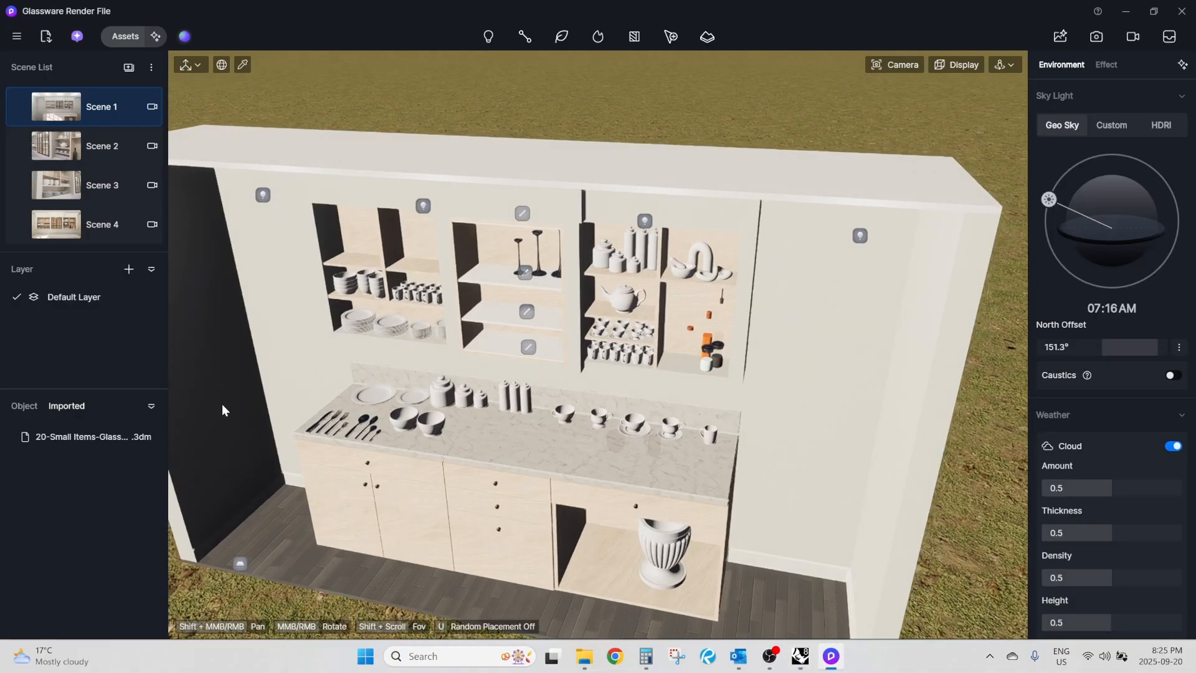
{"action": "right_click", "coordinate": [73, 435]}
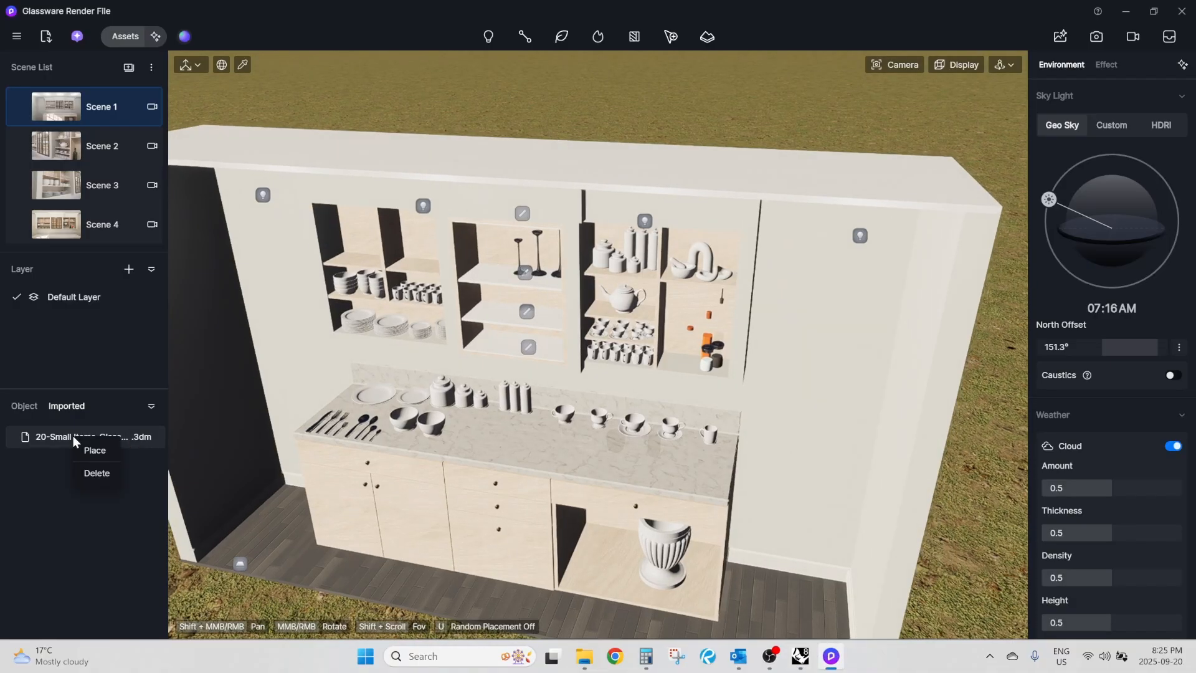
{"action": "left_click", "coordinate": [25, 405]}
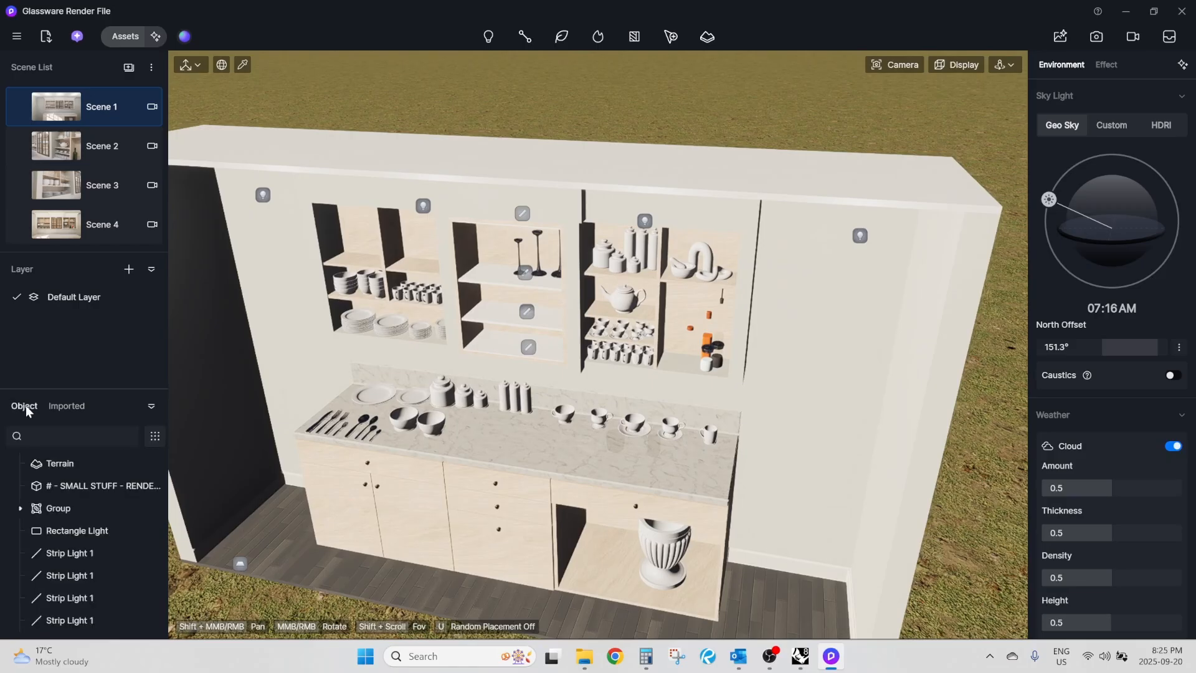
{"action": "right_click", "coordinate": [71, 492]}
{"action": "left_click", "coordinate": [93, 551]}
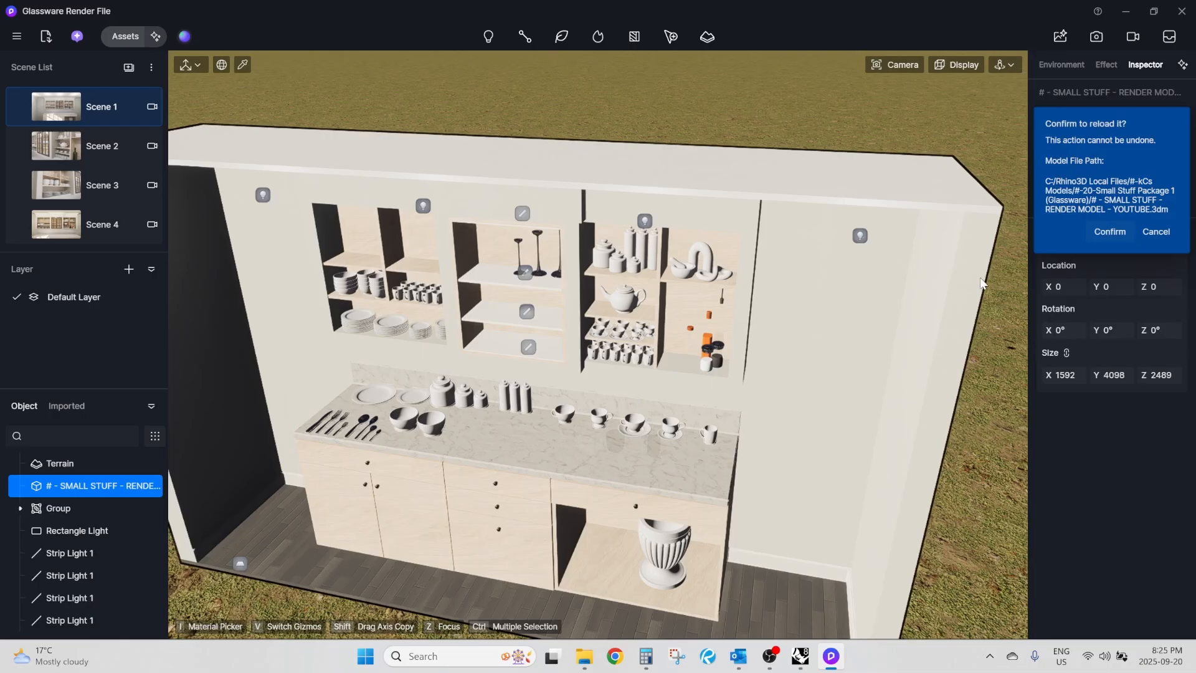
{"action": "left_click", "coordinate": [1100, 230]}
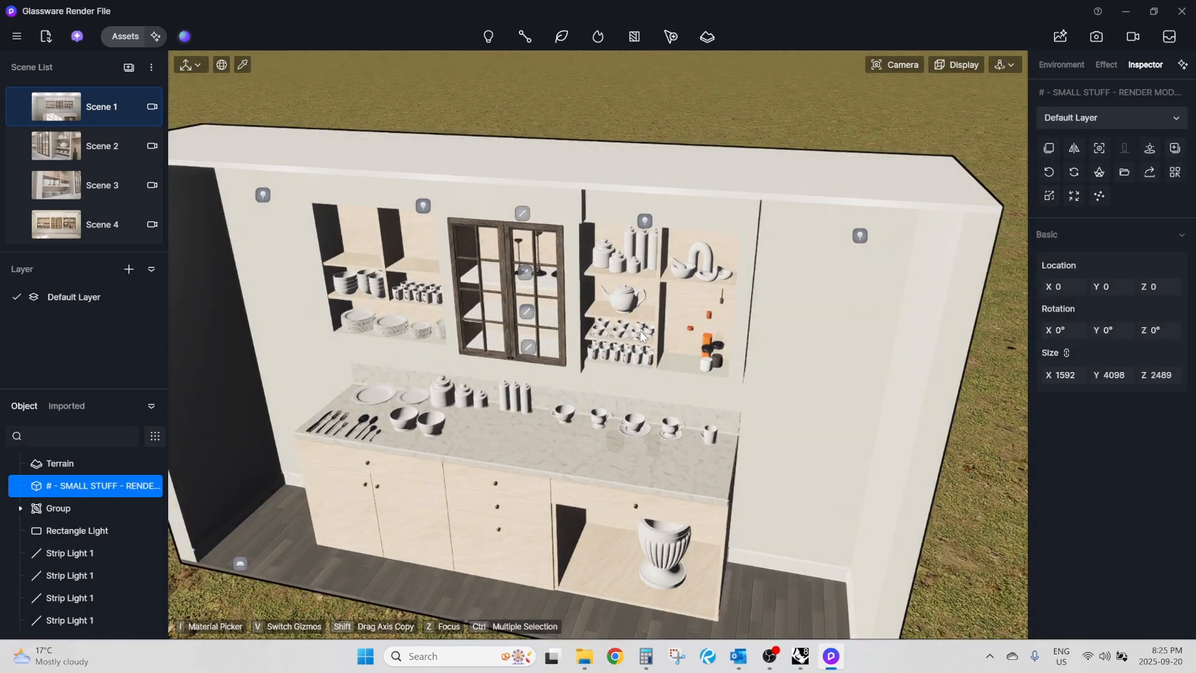
Look at the reloaded cabinet doors and compare the imported models list with the scene's object list.
{"action": "right_click_drag", "start_coordinate": [641, 330], "coordinate": [597, 365]}
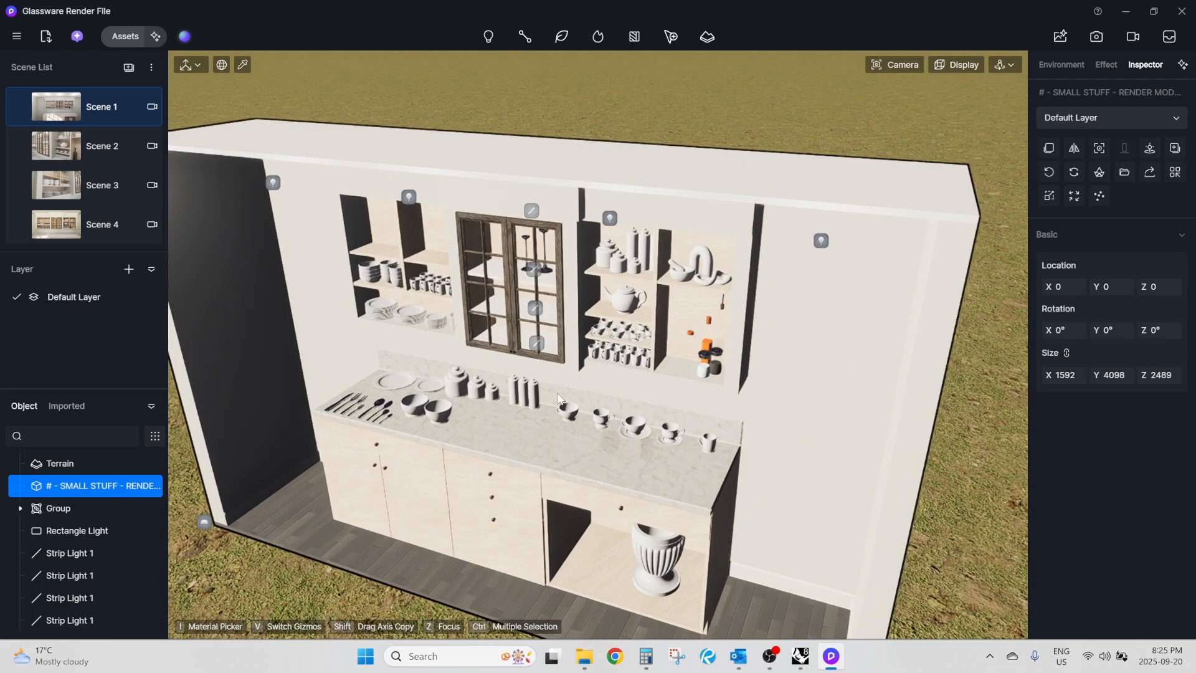
{"action": "left_click", "coordinate": [66, 406]}
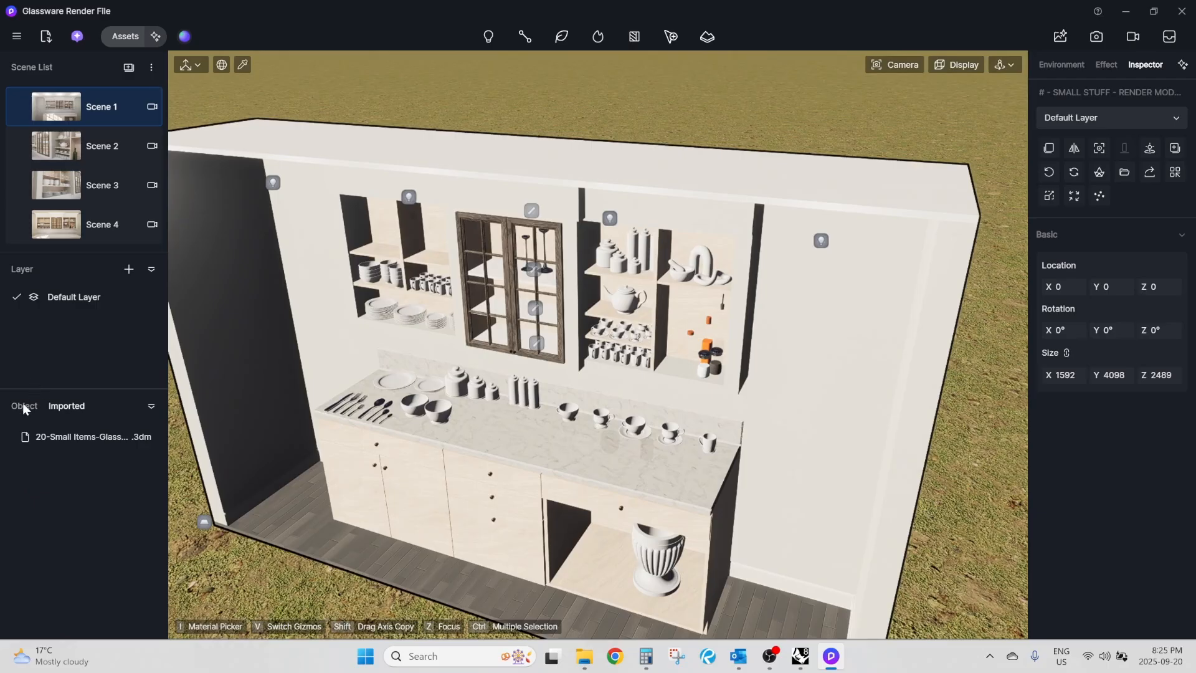
{"action": "left_click", "coordinate": [24, 407]}
{"action": "left_click", "coordinate": [66, 406]}
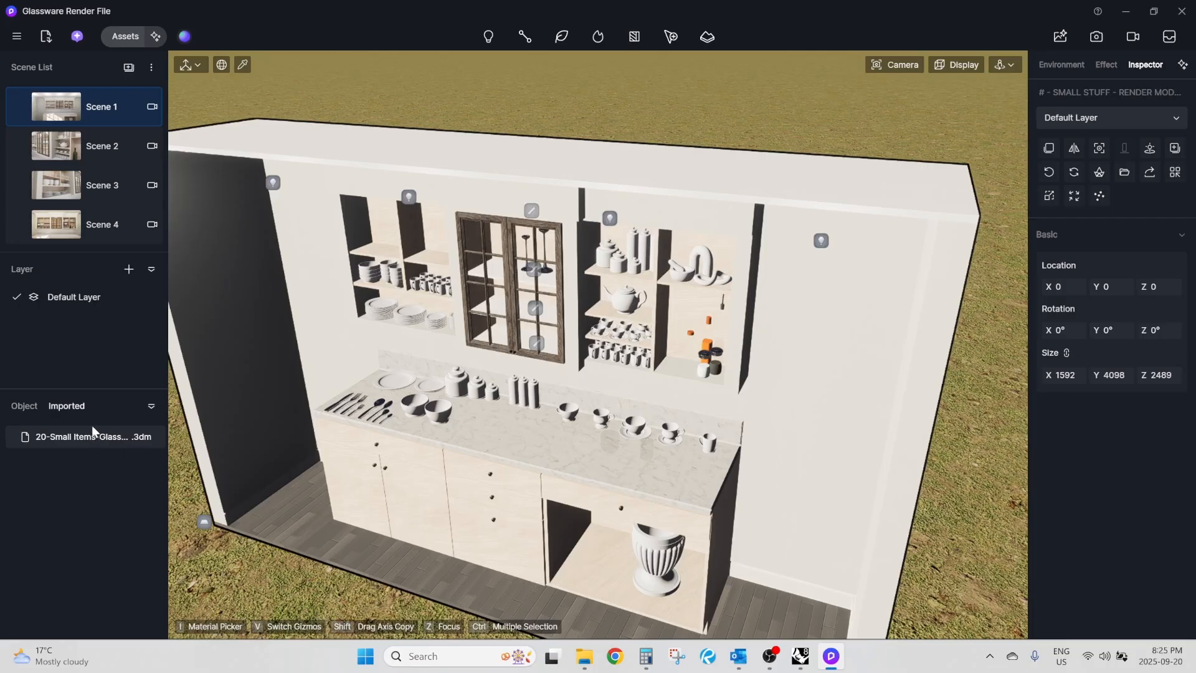
{"action": "left_click", "coordinate": [23, 407]}
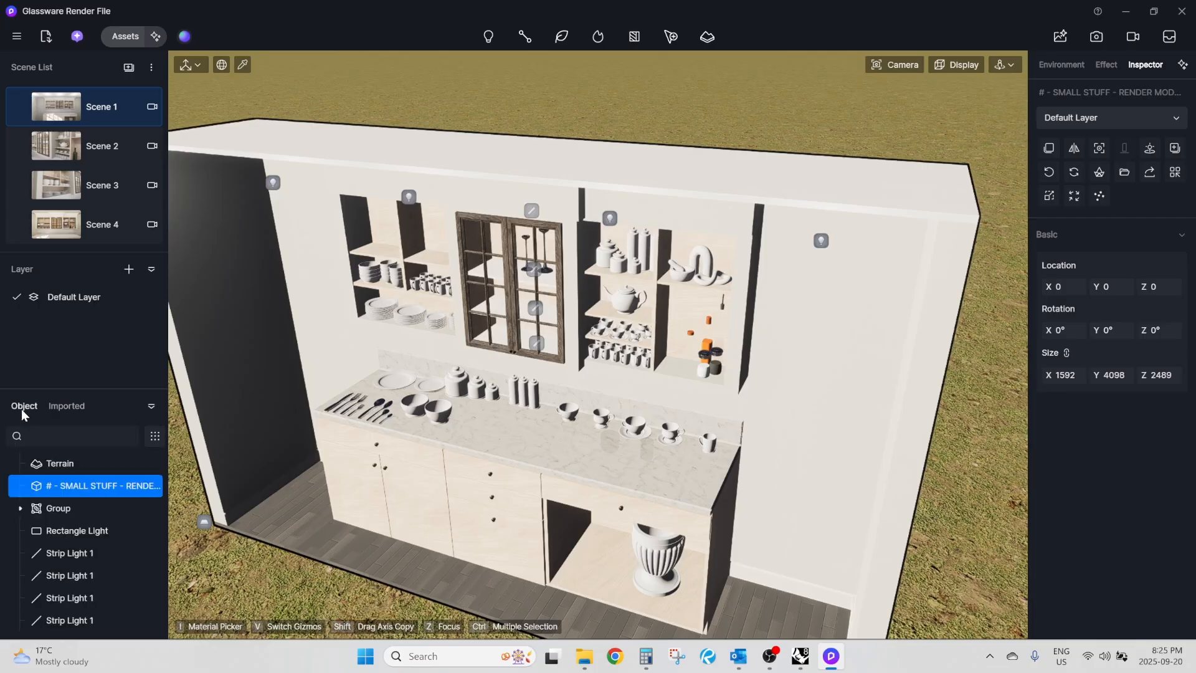
Sync the coordinates of the # - SMALL STUFF - RENDER MODEL object and check its placement relative to the scene origin.
{"action": "right_click", "coordinate": [78, 489]}
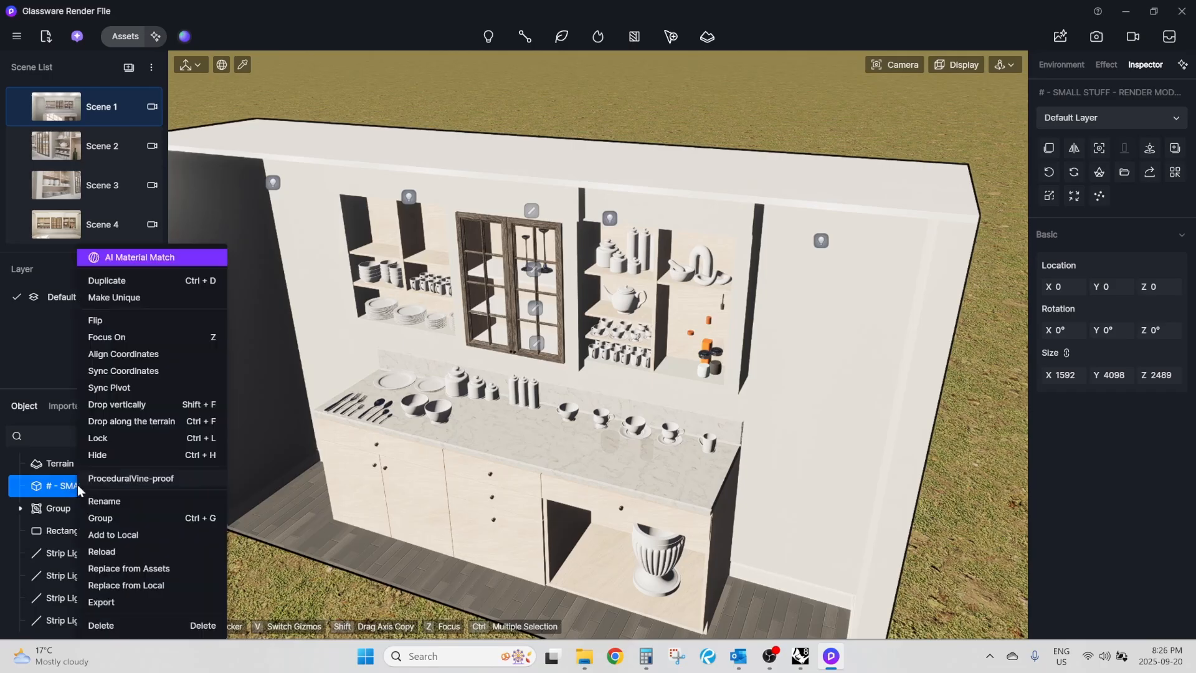
{"action": "left_click", "coordinate": [146, 373]}
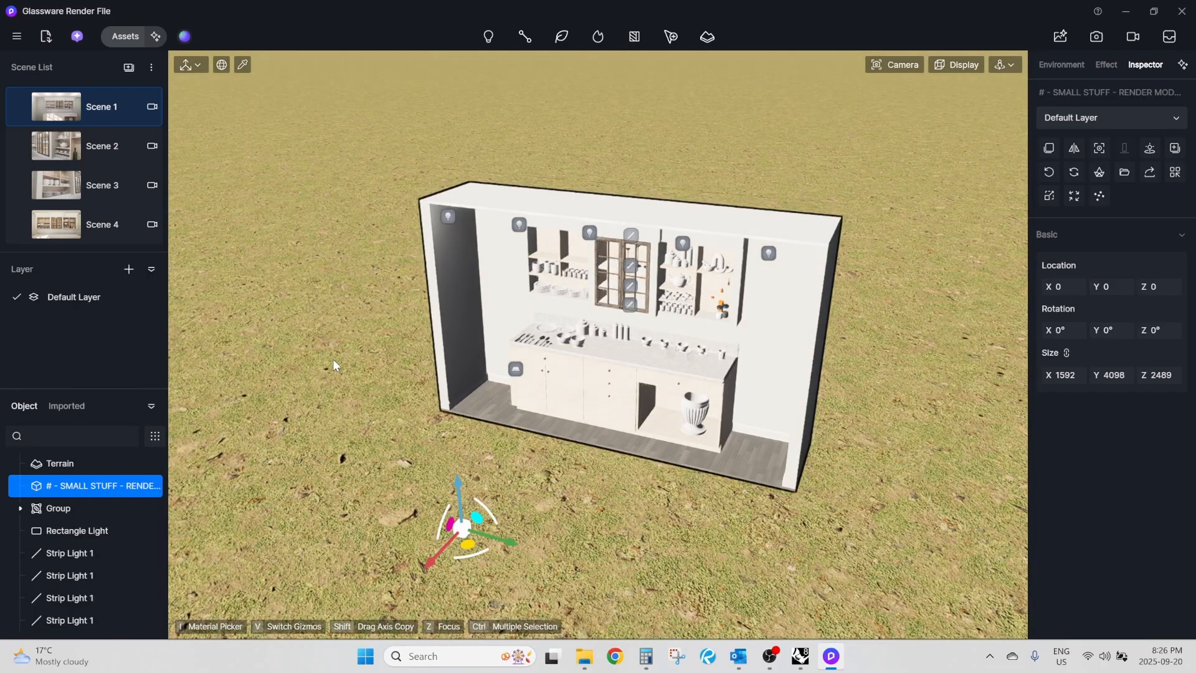
{"action": "right_click_drag", "start_coordinate": [661, 300], "coordinate": [645, 309]}
{"action": "scroll", "coordinate": [651, 302], "scroll_direction": "up", "scroll_amount": 3}
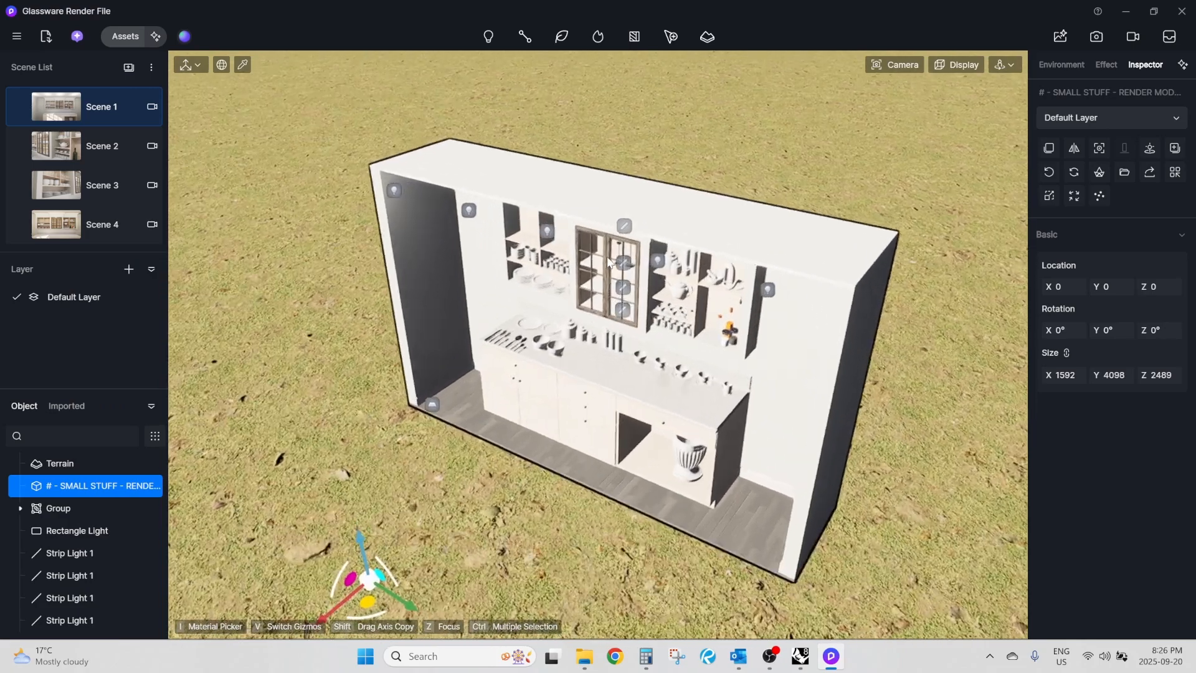
Switch to the SMALL STUFF - RENDER MODEL - YOUTUBE file in Rhino and examine the cabinet's position relative to the origin point.
{"action": "scroll", "coordinate": [651, 302], "scroll_direction": "down", "scroll_amount": 3}
{"action": "scroll", "coordinate": [439, 476], "scroll_direction": "up", "scroll_amount": 3}
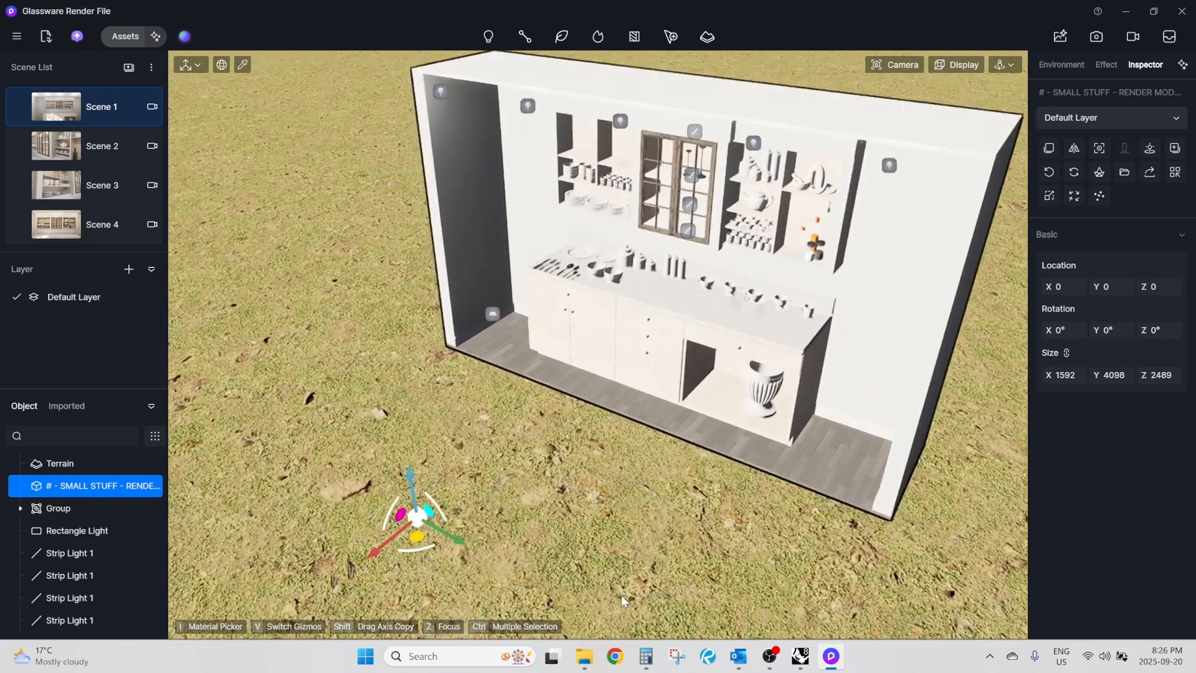
{"action": "mouse_move", "coordinate": [799, 657]}
{"action": "left_click", "coordinate": [723, 585]}
{"action": "scroll", "coordinate": [463, 444], "scroll_direction": "down", "scroll_amount": 3}
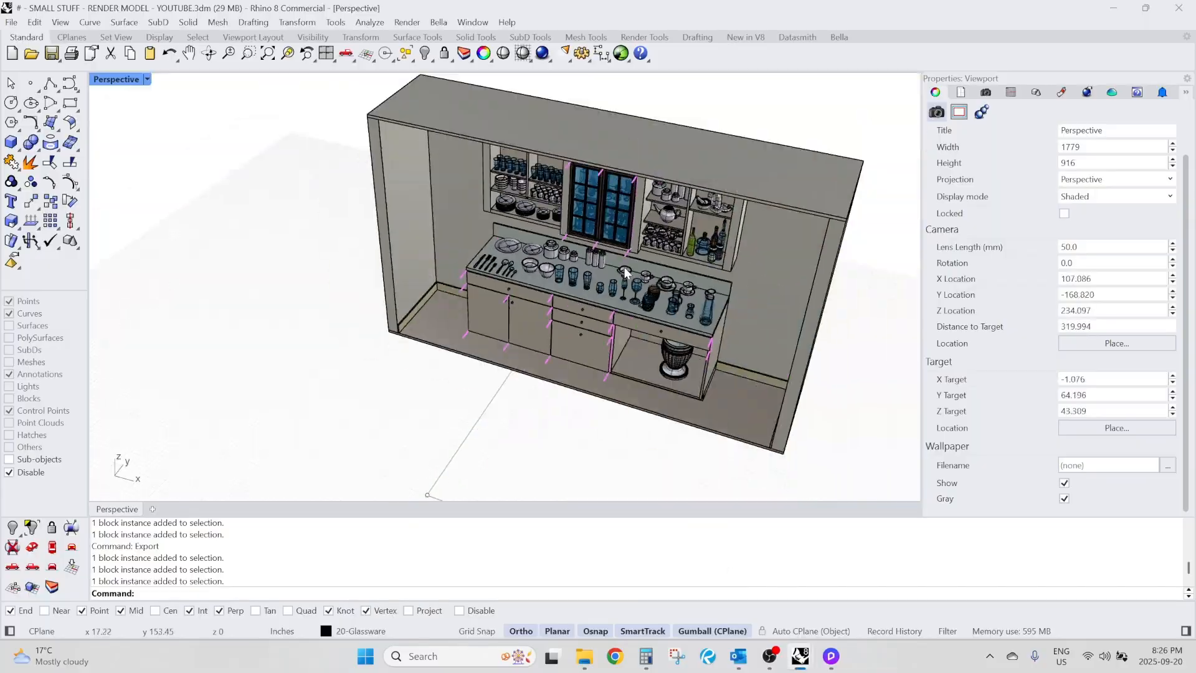
{"action": "scroll", "coordinate": [462, 444], "scroll_direction": "up", "scroll_amount": 3}
{"action": "scroll", "coordinate": [462, 445], "scroll_direction": "up", "scroll_amount": 3}
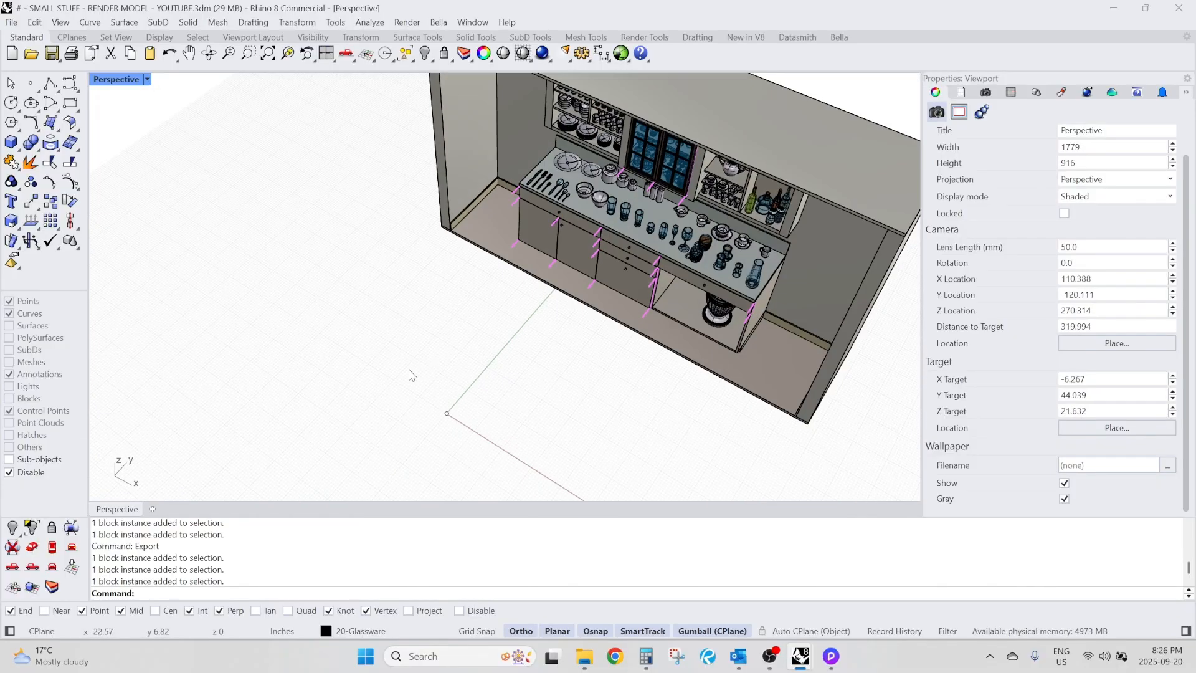
{"action": "left_click", "coordinate": [457, 414]}
{"action": "right_click_drag", "start_coordinate": [540, 417], "coordinate": [669, 402]}
{"action": "left_click", "coordinate": [545, 355]}
Open the X-RENDER FILE-GLASS CABINET DOOR-R-YOUTUBE window and examine where the glass door sits relative to the origin.
{"action": "left_click", "coordinate": [805, 657]}
{"action": "left_click", "coordinate": [872, 578]}
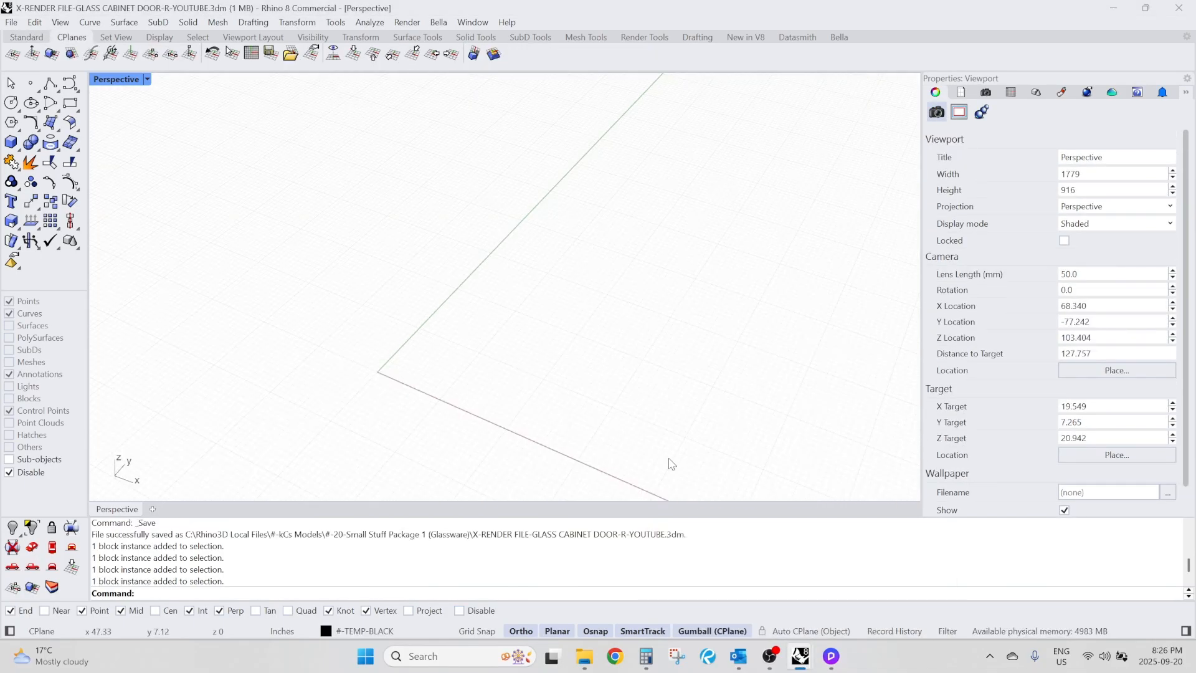
{"action": "scroll", "coordinate": [441, 368], "scroll_direction": "down", "scroll_amount": 9}
{"action": "right_click_drag", "start_coordinate": [595, 265], "coordinate": [617, 194]}
{"action": "scroll", "coordinate": [654, 170], "scroll_direction": "up", "scroll_amount": 4}
{"action": "left_click", "coordinate": [573, 179]}
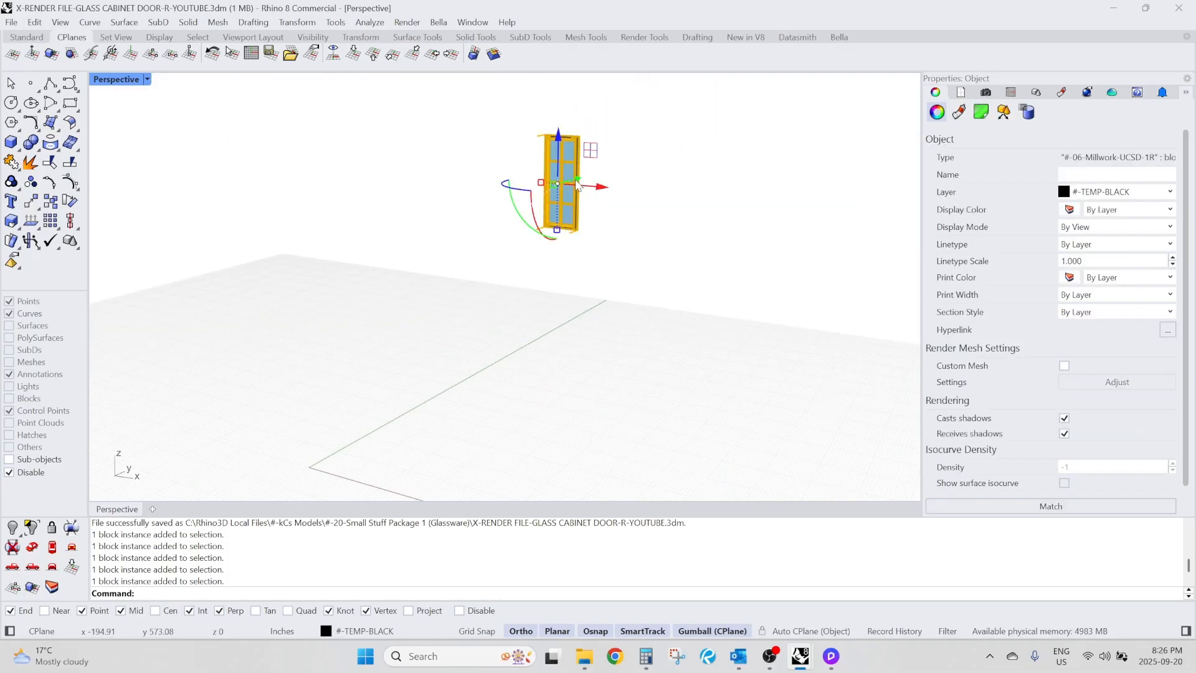
{"action": "left_click", "coordinate": [780, 458]}
Return to the SMALL STUFF - RENDER MODEL - YOUTUBE file and compare the full model's placement around the same origin.
{"action": "mouse_move", "coordinate": [802, 661]}
{"action": "left_click", "coordinate": [726, 576]}
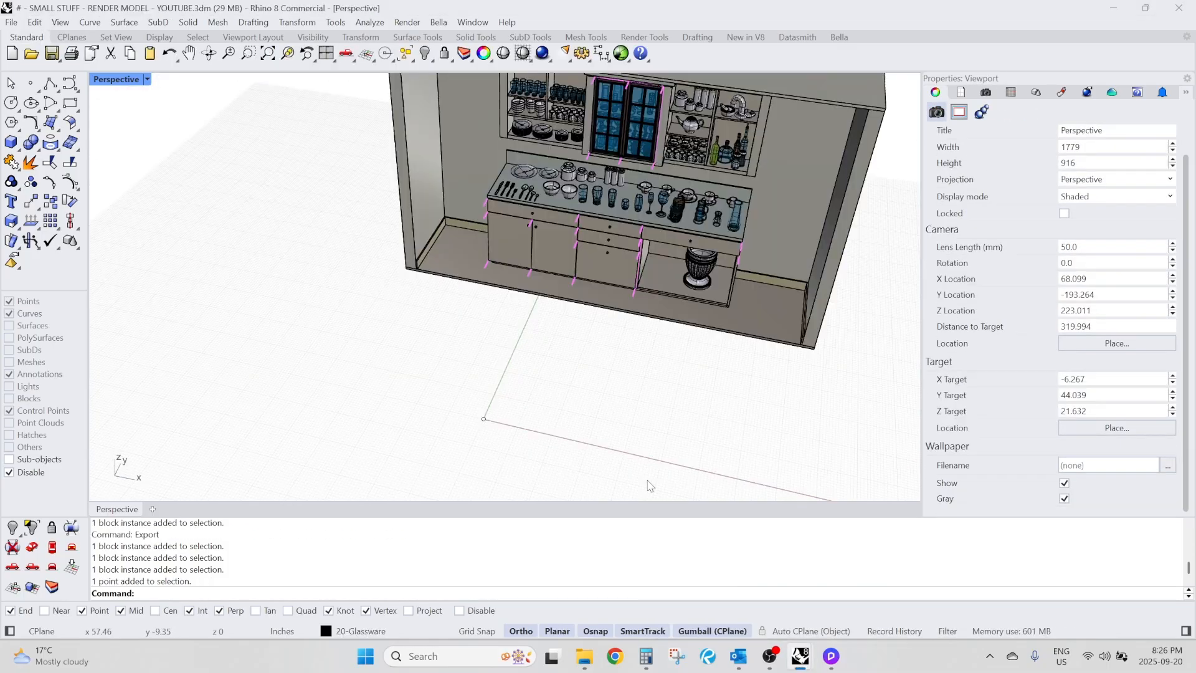
{"action": "key", "text": "Escape"}
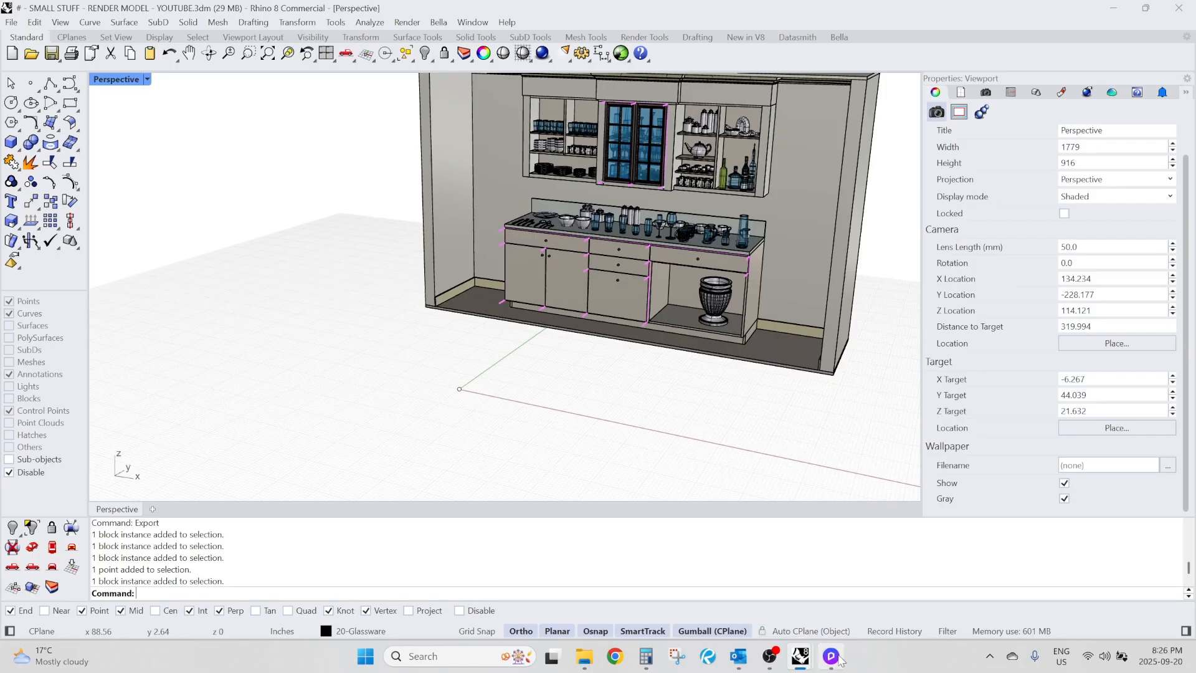
Switch to D5 Render and inspect the glass cabinet doors on the imported model from close up and from afar.
{"action": "left_click", "coordinate": [831, 656]}
{"action": "scroll", "coordinate": [571, 340], "scroll_direction": "up", "scroll_amount": 5}
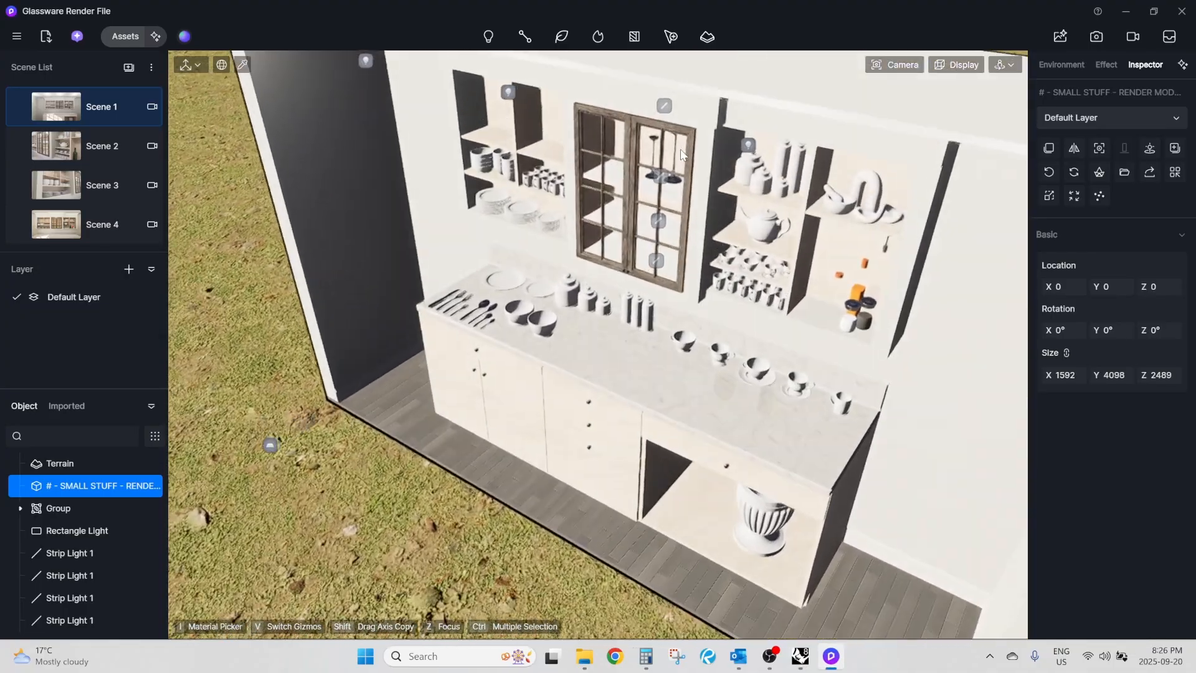
{"action": "scroll", "coordinate": [621, 181], "scroll_direction": "up", "scroll_amount": 5}
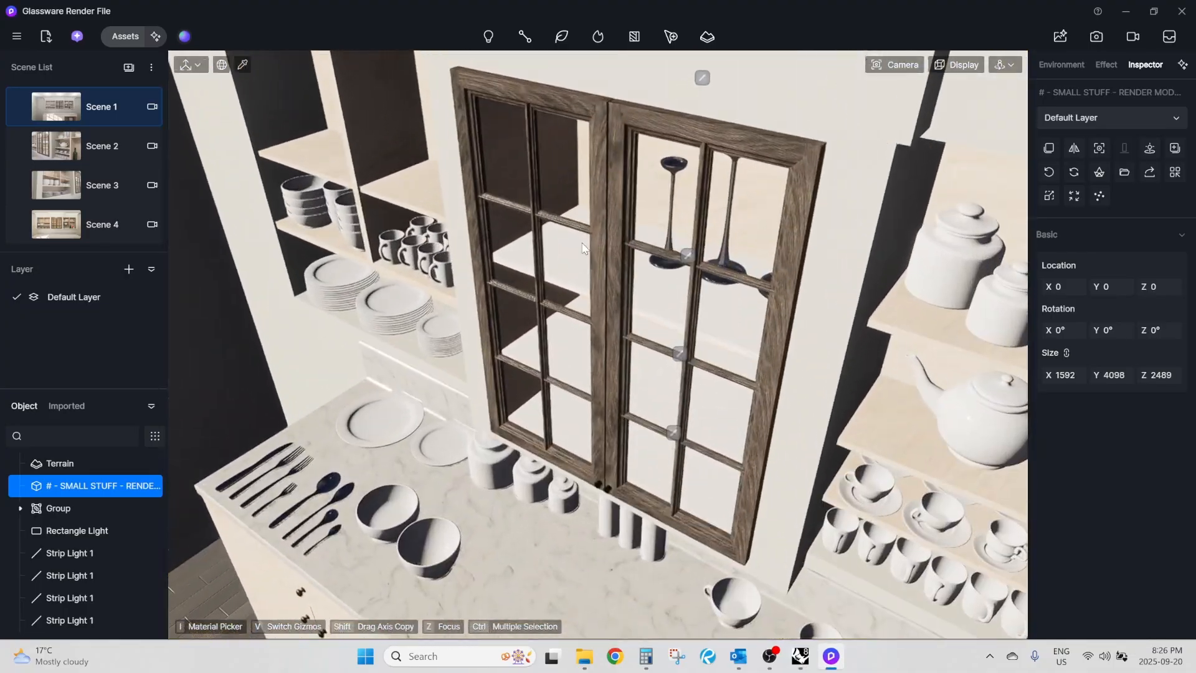
{"action": "scroll", "coordinate": [601, 276], "scroll_direction": "down", "scroll_amount": 10}
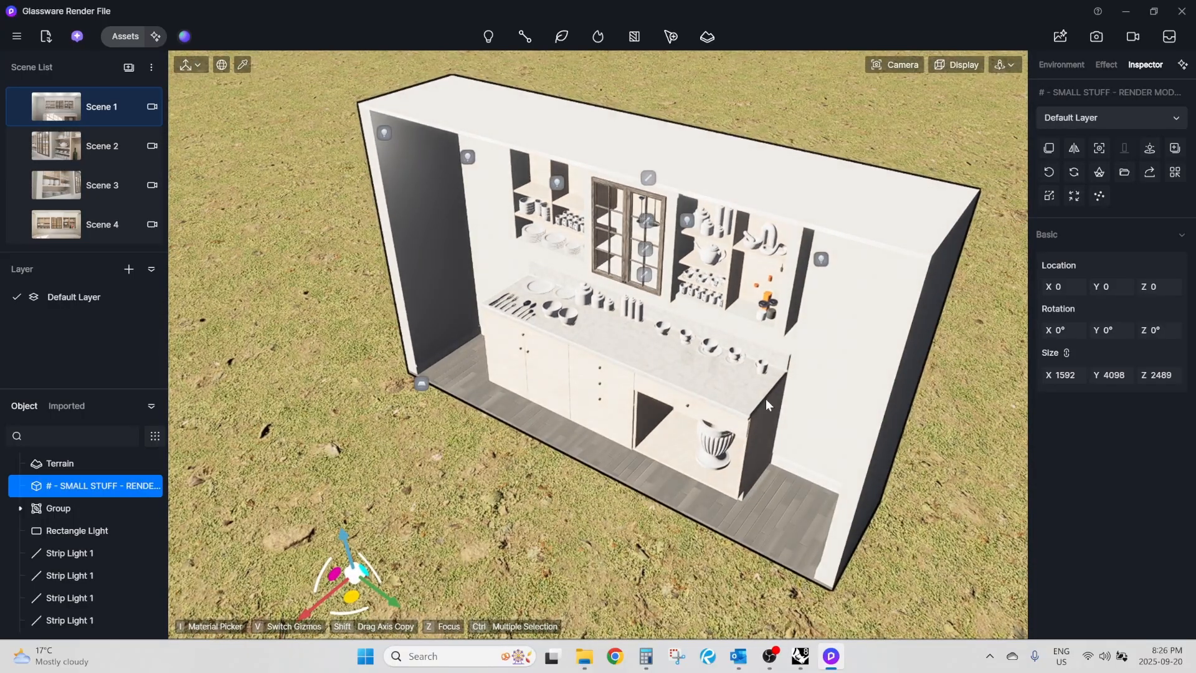
{"action": "scroll", "coordinate": [654, 222], "scroll_direction": "up", "scroll_amount": 4}
{"action": "scroll", "coordinate": [654, 223], "scroll_direction": "up", "scroll_amount": 2}
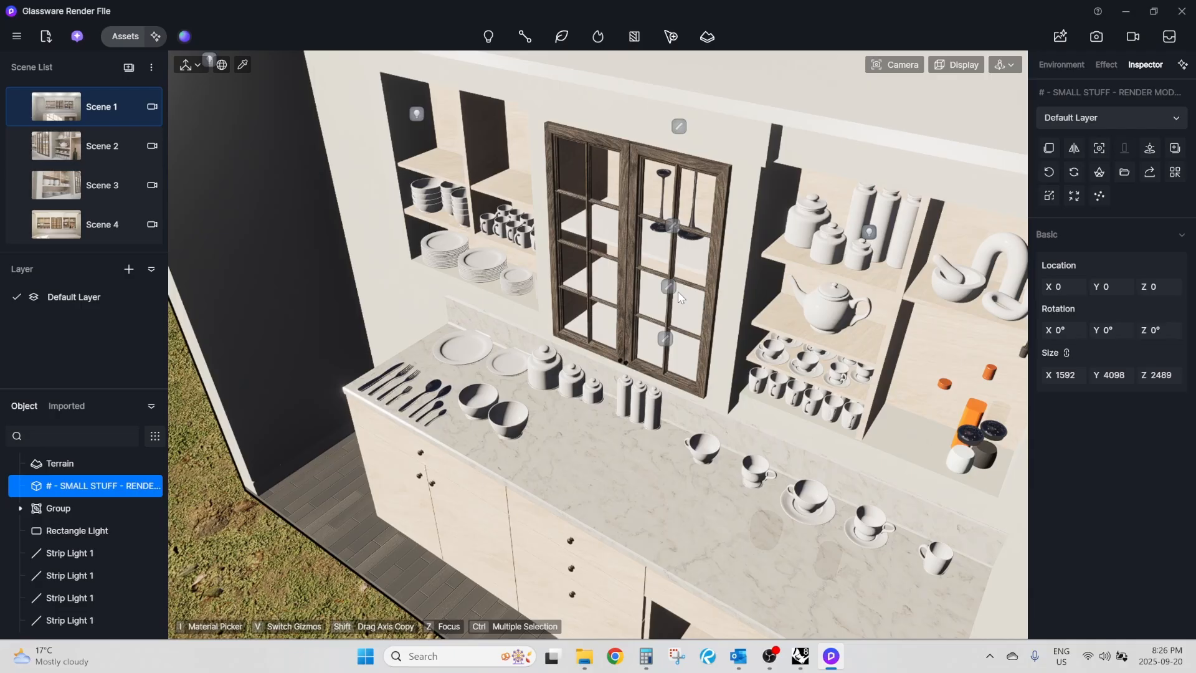
{"action": "scroll", "coordinate": [679, 297], "scroll_direction": "up", "scroll_amount": 6}
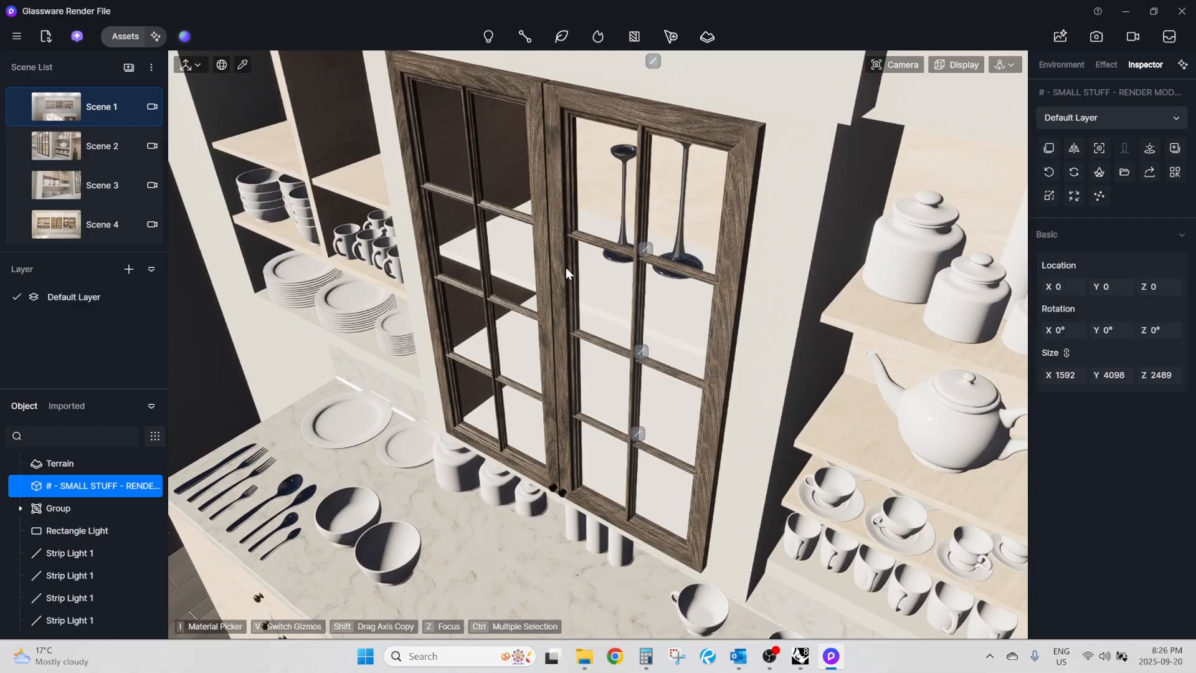
{"action": "scroll", "coordinate": [562, 270], "scroll_direction": "down", "scroll_amount": 5}
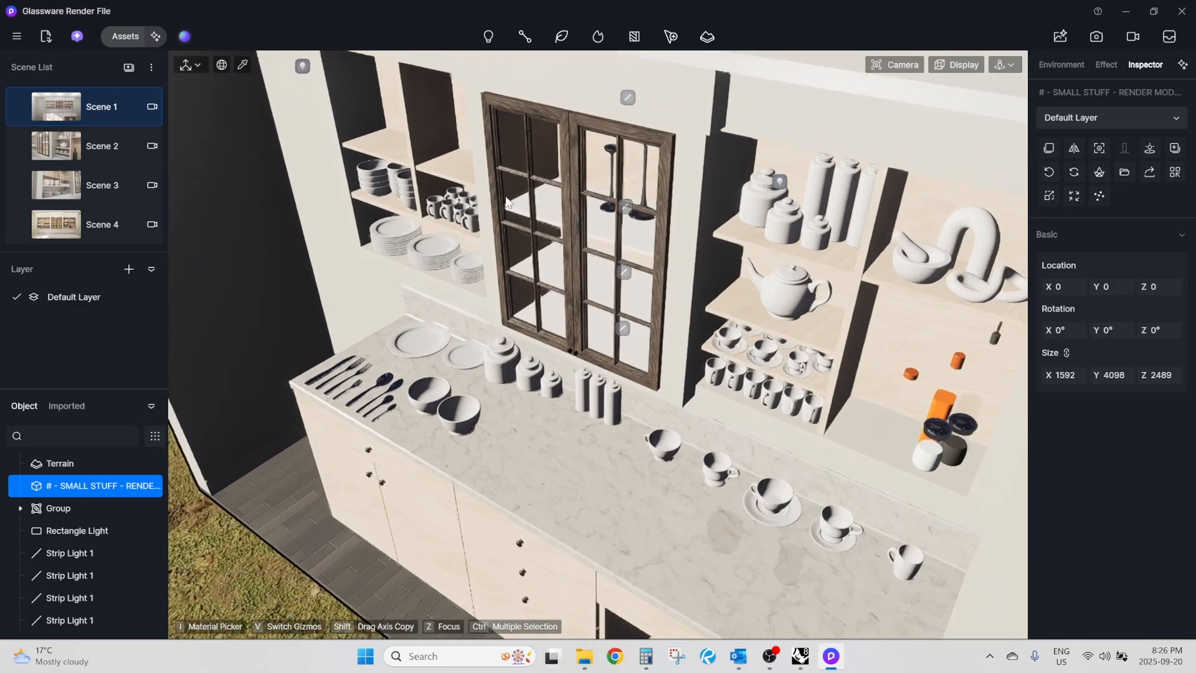
{"action": "right_click_drag", "start_coordinate": [563, 270], "coordinate": [509, 210]}
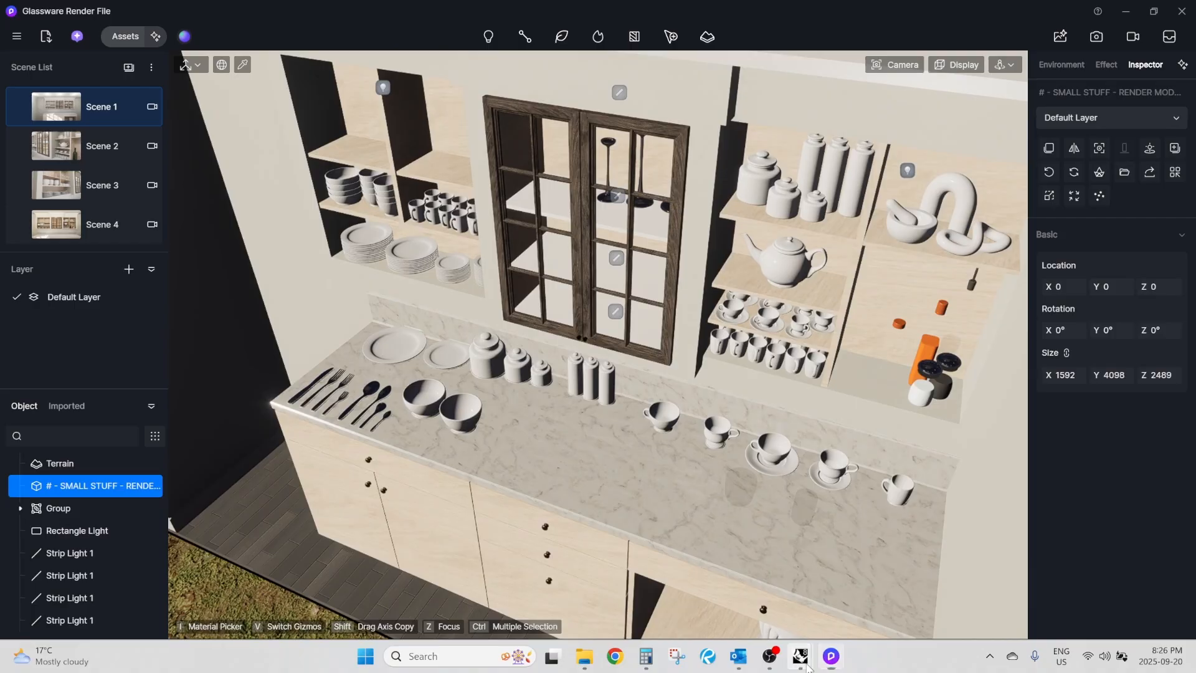
In the SMALL STUFF - RENDER MODEL - YOUTUBE Rhino file, delete both glass cabinet doors and save the file.
{"action": "mouse_move", "coordinate": [801, 656]}
{"action": "left_click", "coordinate": [725, 580]}
{"action": "scroll", "coordinate": [644, 184], "scroll_direction": "up", "scroll_amount": 5}
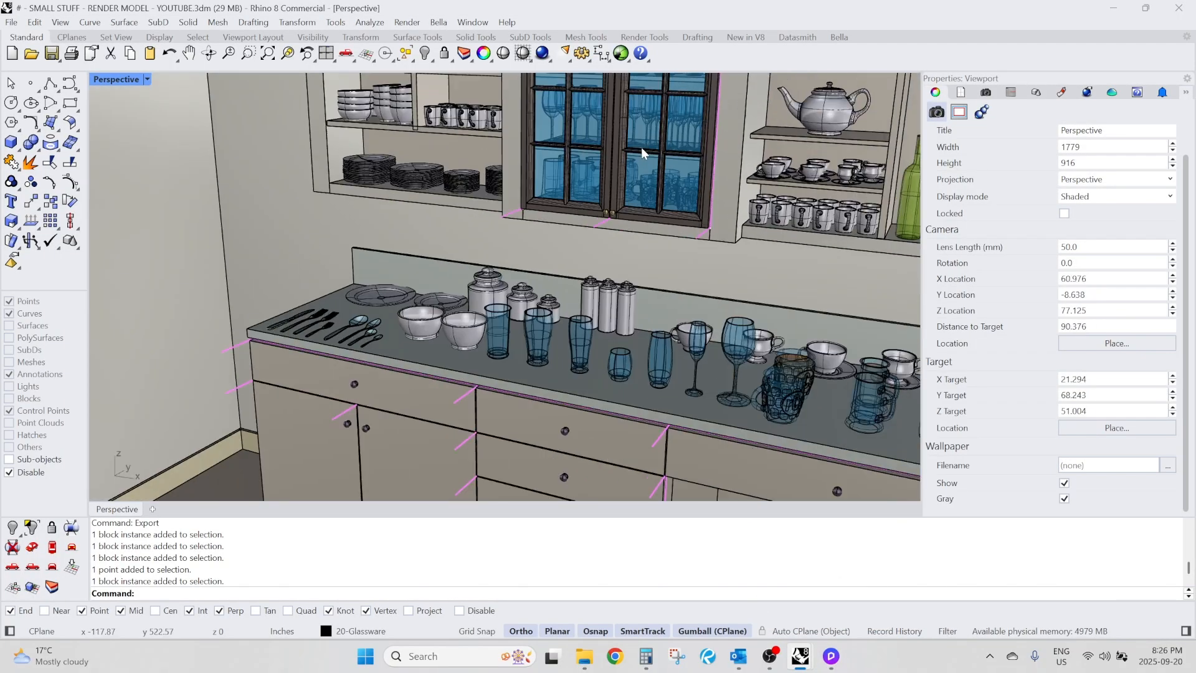
{"action": "left_click", "coordinate": [641, 147]}
{"action": "left_click", "coordinate": [570, 173], "text": "shift"}
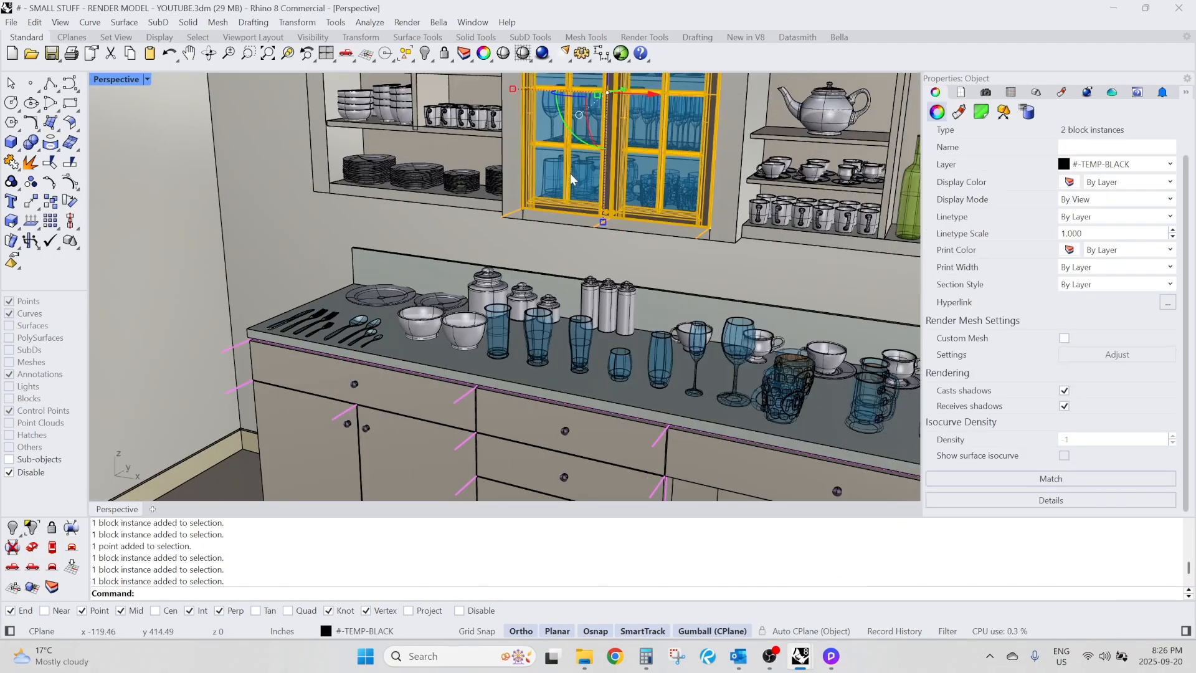
{"action": "key", "text": "Delete"}
{"action": "scroll", "coordinate": [542, 211], "scroll_direction": "down", "scroll_amount": 5}
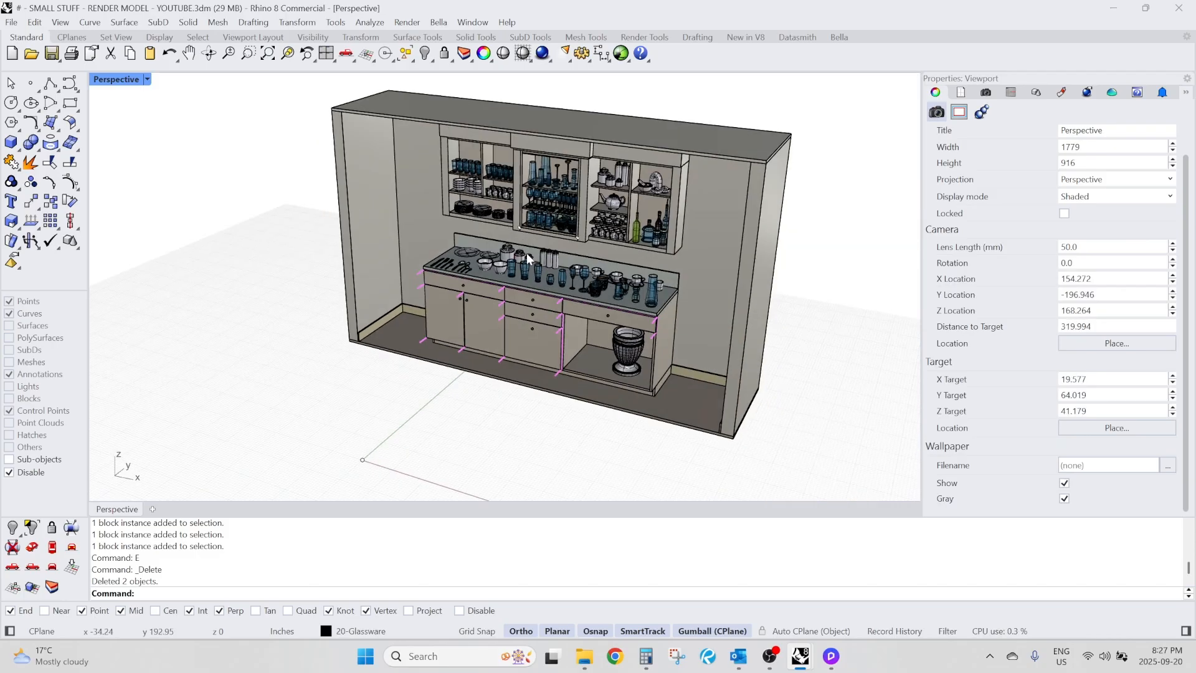
{"action": "key", "text": "ctrl+s"}
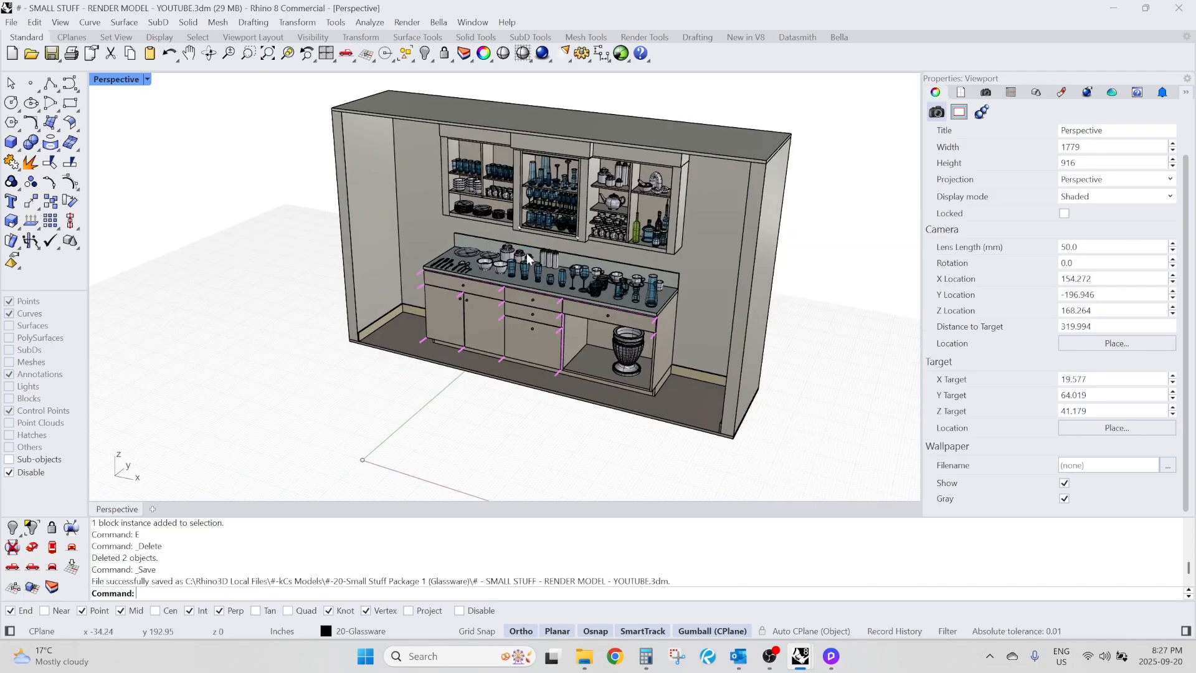
Switch to D5 Render, reload the # - SMALL STUFF - RENDER MODEL object from its source file and check the middle upper cabinet.
{"action": "left_click", "coordinate": [831, 656]}
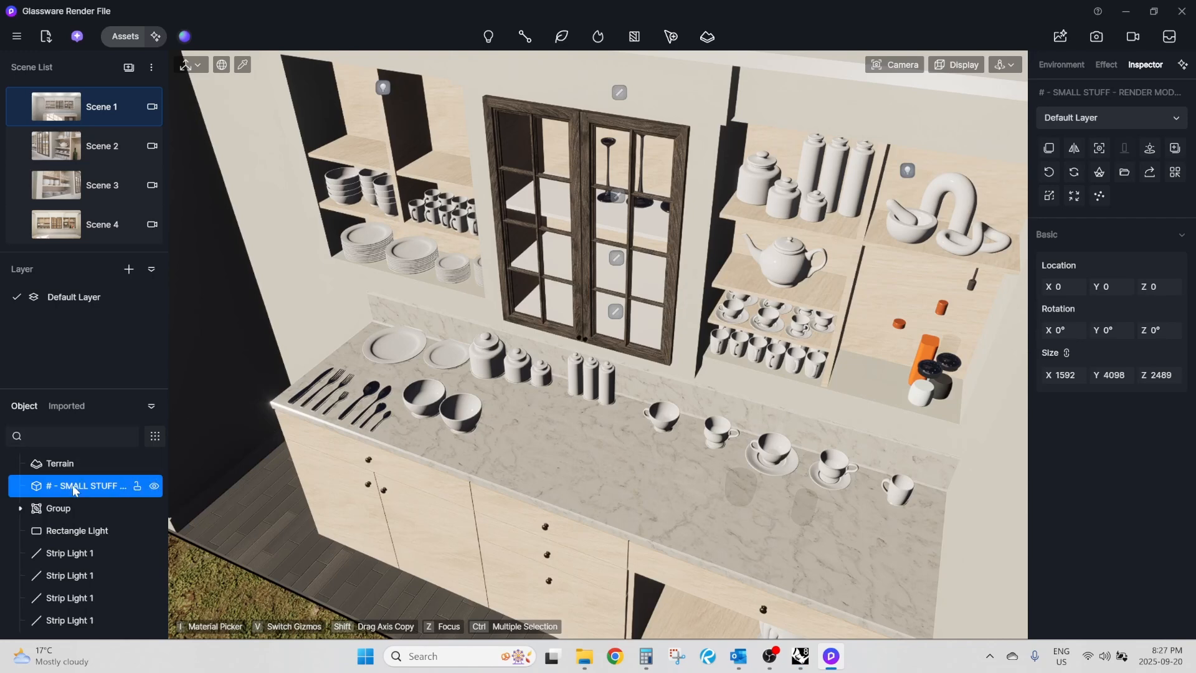
{"action": "left_click", "coordinate": [66, 407]}
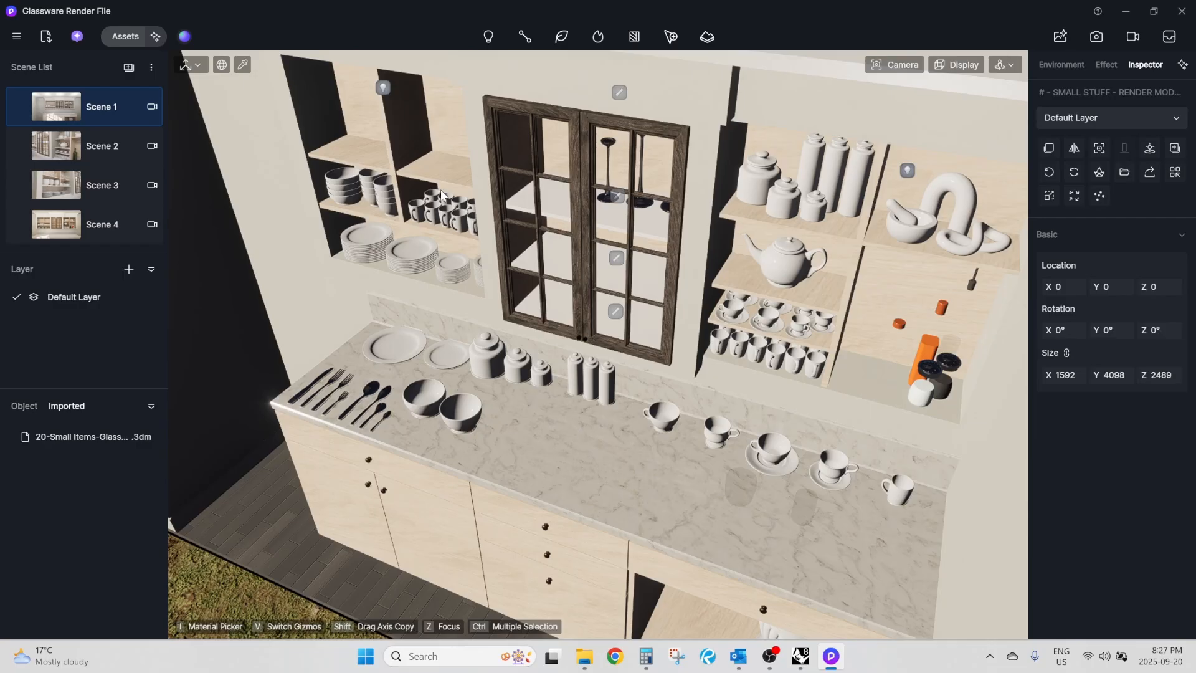
{"action": "left_click", "coordinate": [31, 404]}
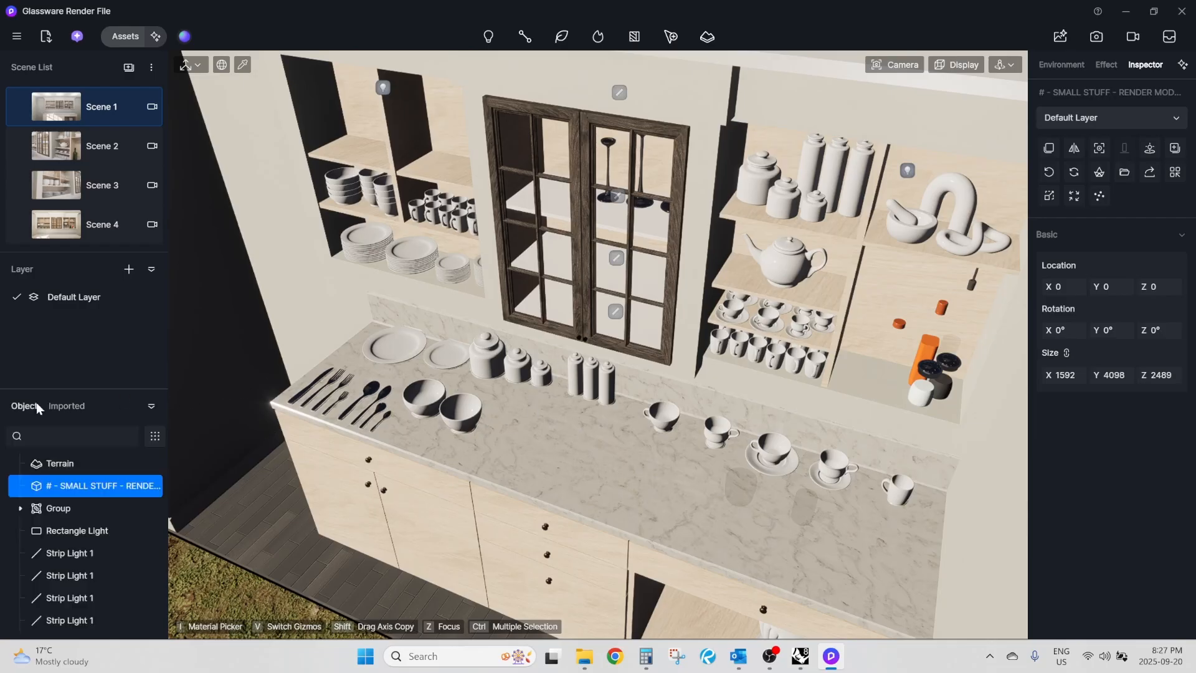
{"action": "right_click", "coordinate": [73, 489]}
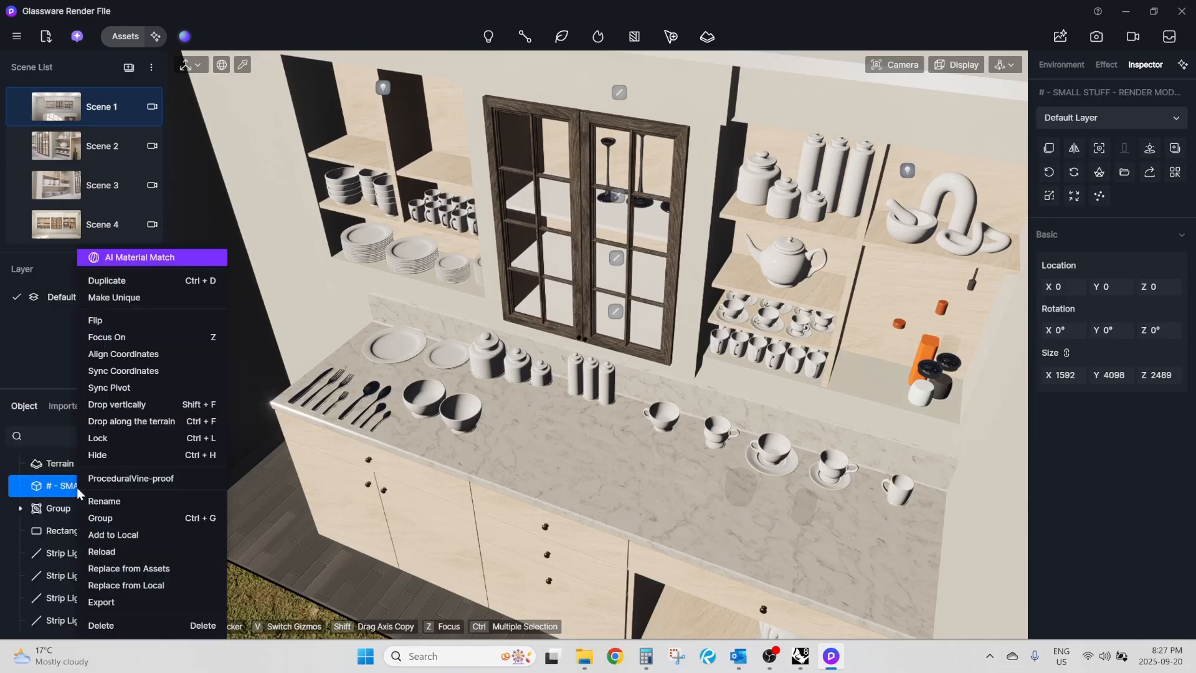
{"action": "left_click", "coordinate": [101, 552]}
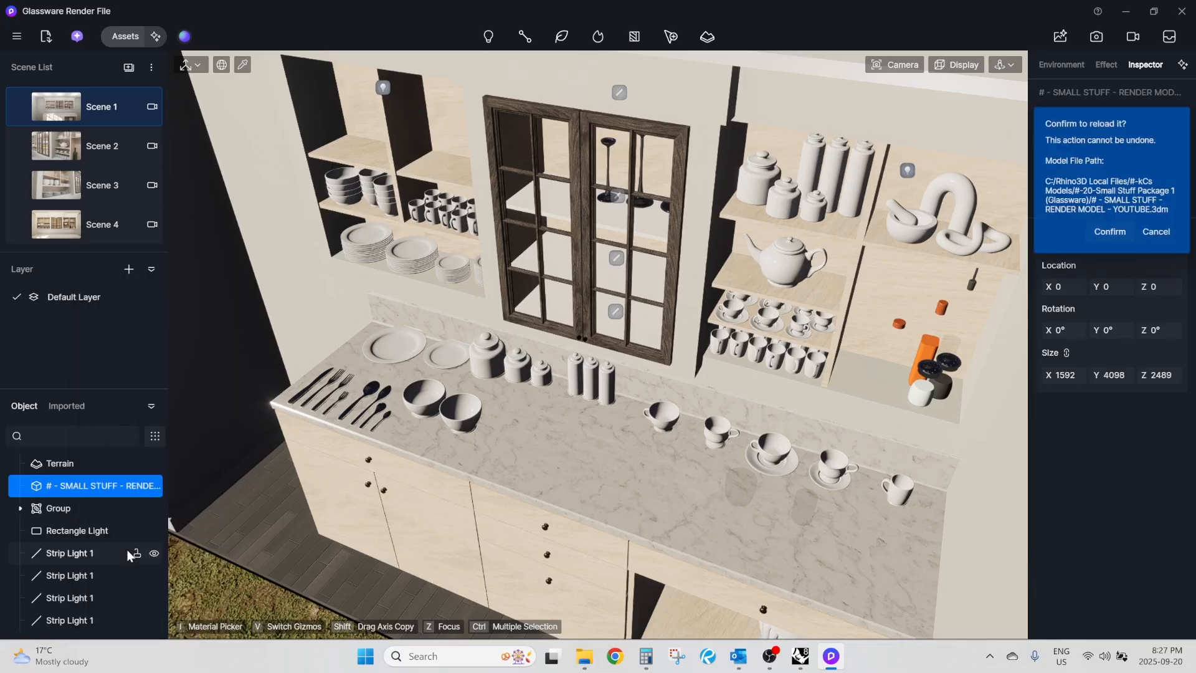
{"action": "left_click", "coordinate": [1113, 237]}
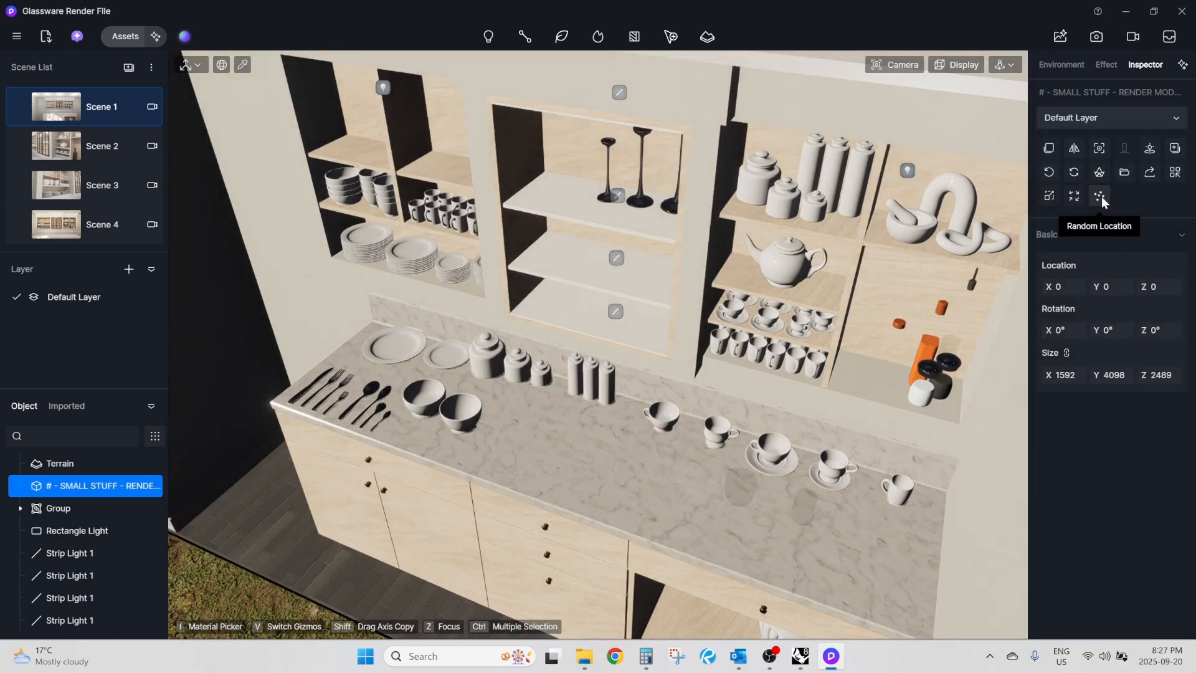
{"action": "right_click_drag", "start_coordinate": [582, 361], "coordinate": [597, 270]}
{"action": "scroll", "coordinate": [596, 280], "scroll_direction": "up", "scroll_amount": 2}
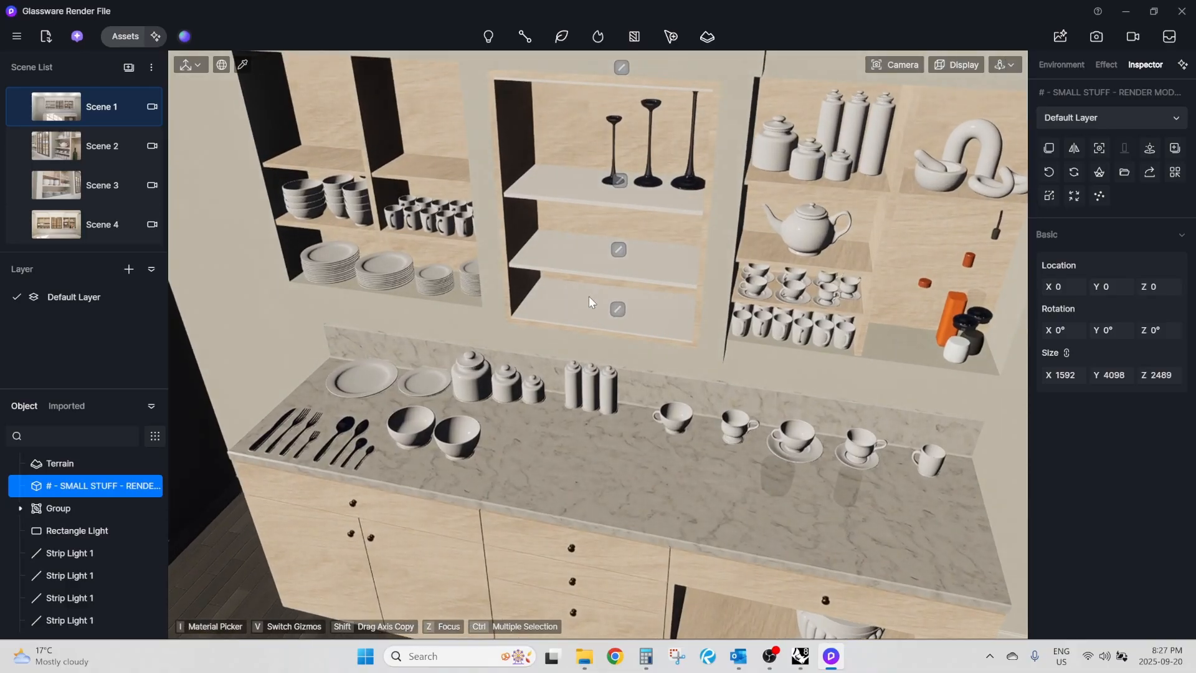
Switch to the X-RENDER FILE-GLASS CABINET DOOR-R-YOUTUBE file in Rhino and look at the separate door block.
{"action": "mouse_move", "coordinate": [800, 656]}
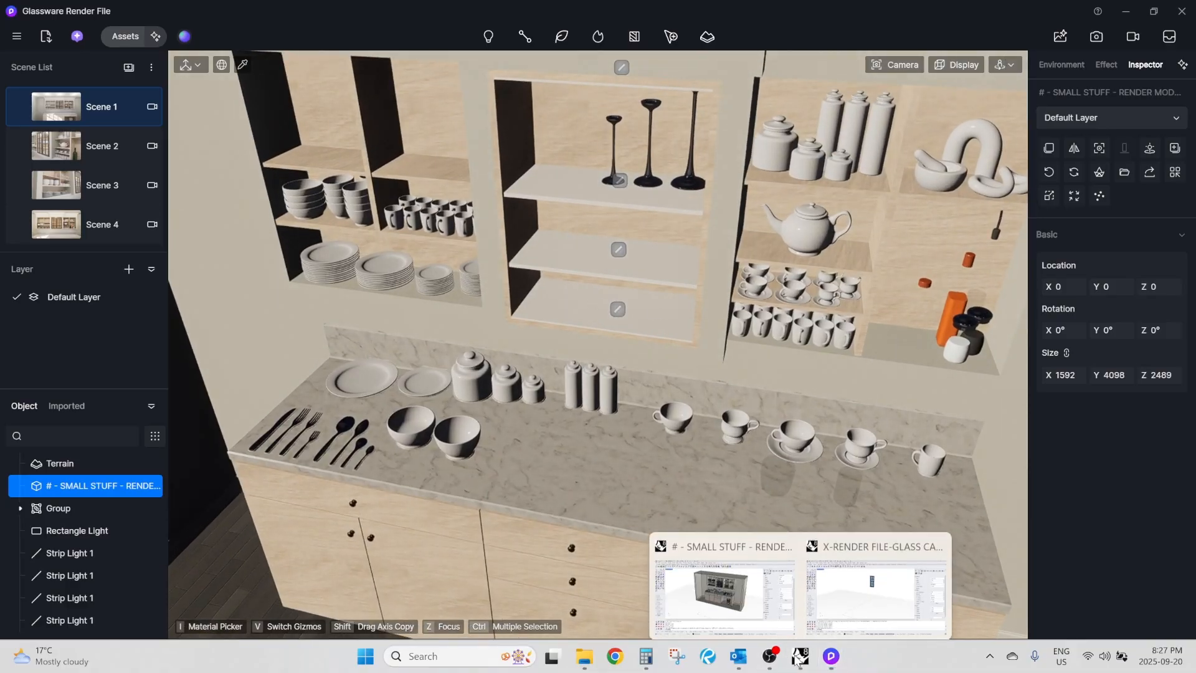
{"action": "left_click", "coordinate": [857, 585]}
{"action": "scroll", "coordinate": [665, 299], "scroll_direction": "up", "scroll_amount": 2}
{"action": "left_click", "coordinate": [495, 137]}
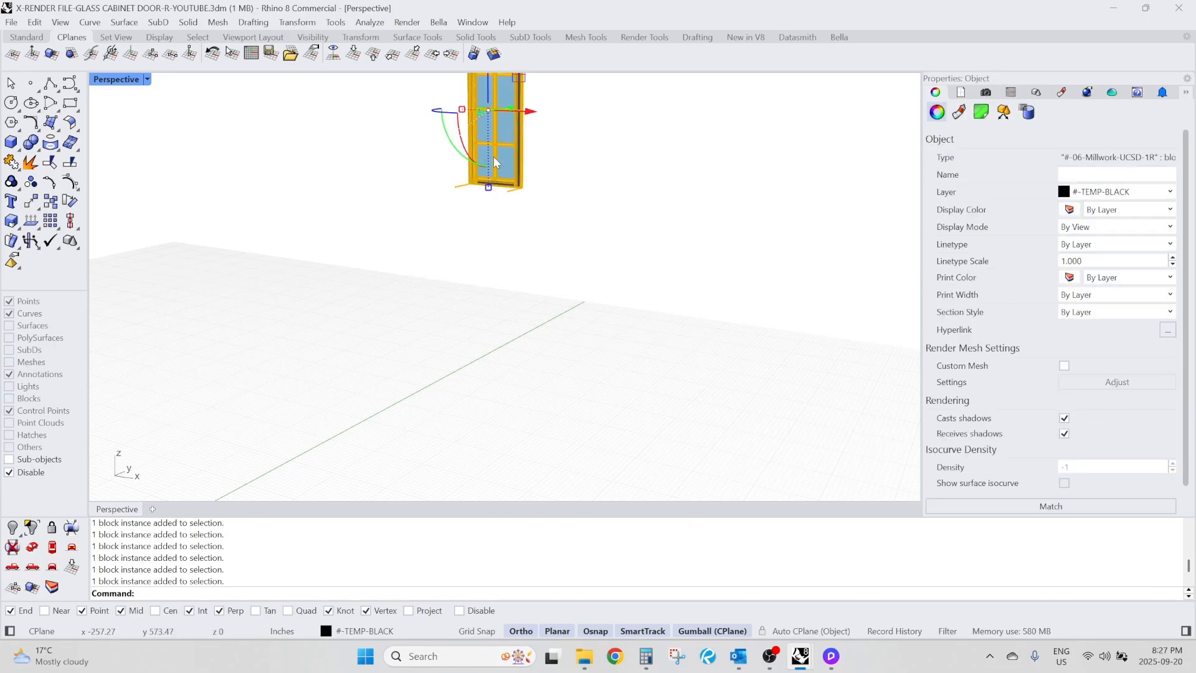
{"action": "left_click", "coordinate": [718, 418]}
{"action": "mouse_move", "coordinate": [801, 656]}
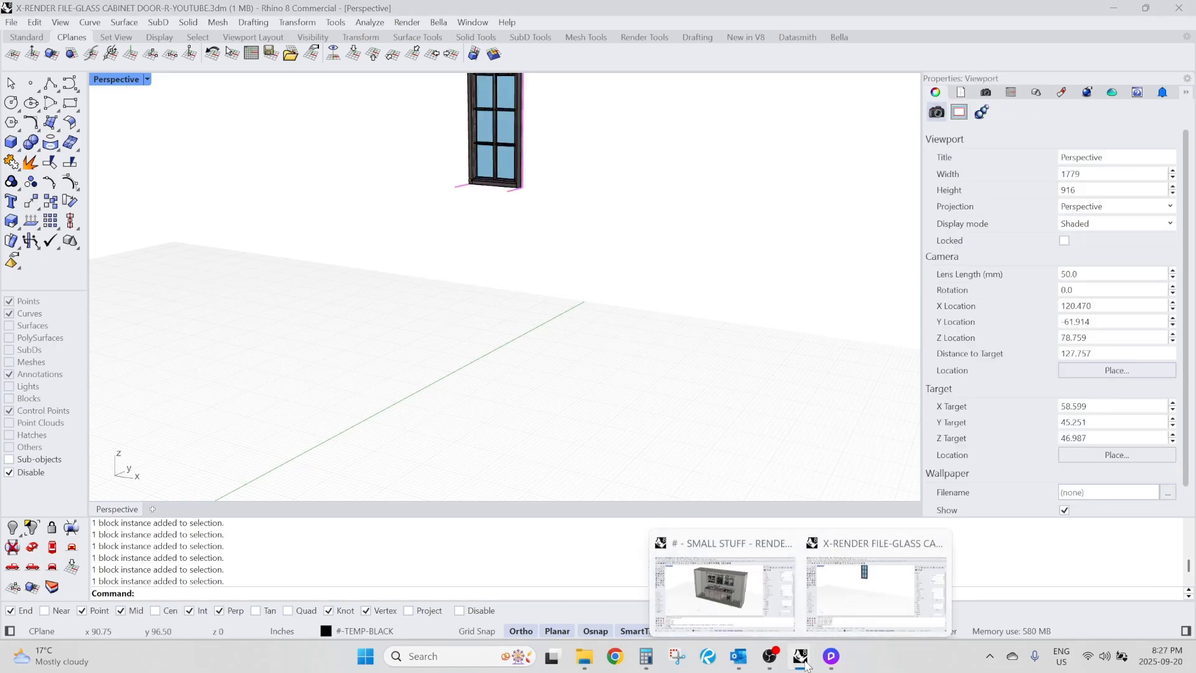
{"action": "left_click", "coordinate": [724, 573]}
{"action": "scroll", "coordinate": [544, 269], "scroll_direction": "up", "scroll_amount": 6}
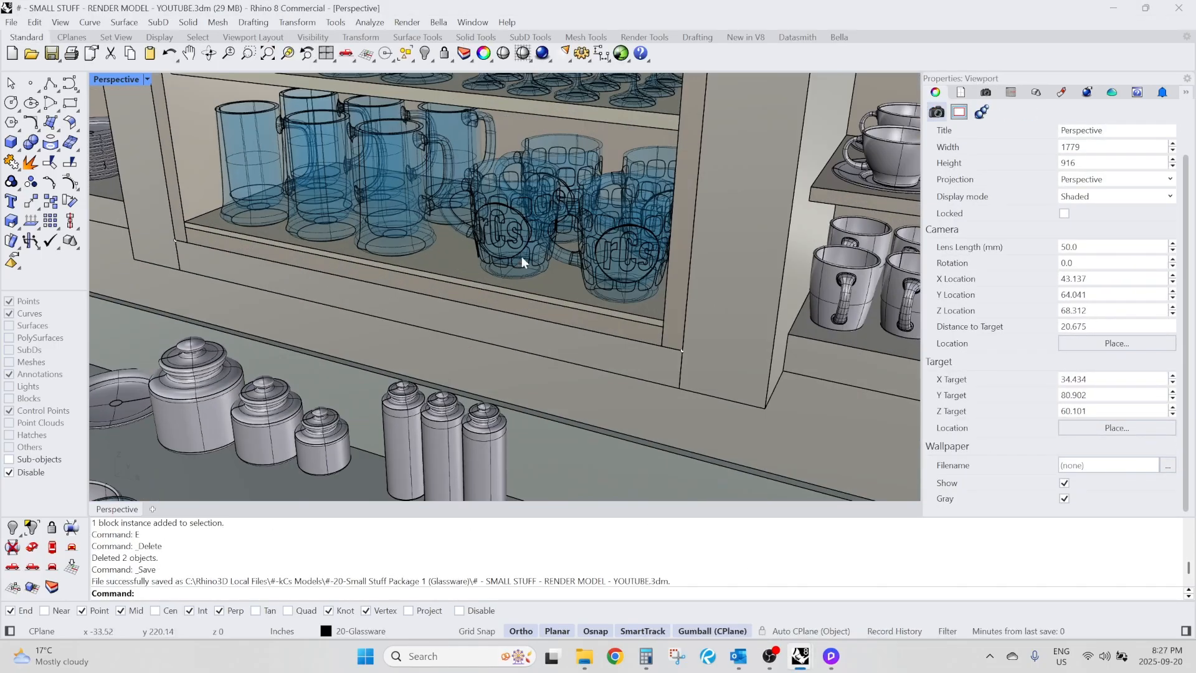
{"action": "left_click", "coordinate": [522, 256]}
{"action": "type", "text": "Export"}
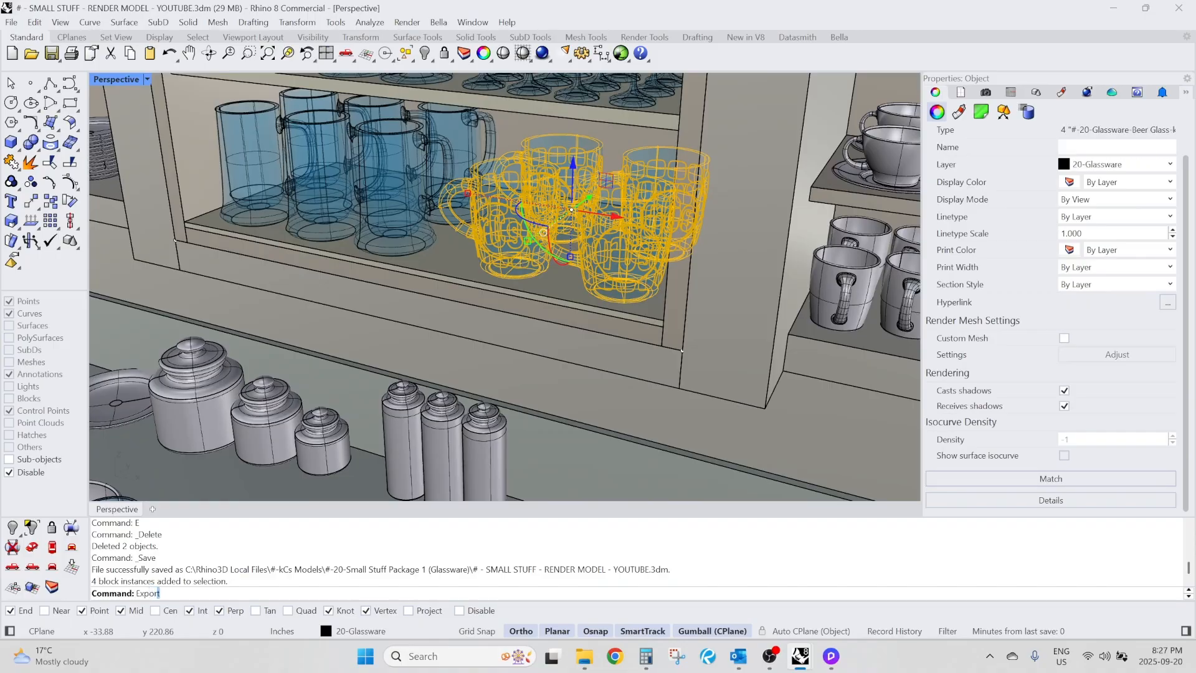
{"action": "key", "text": "Return"}
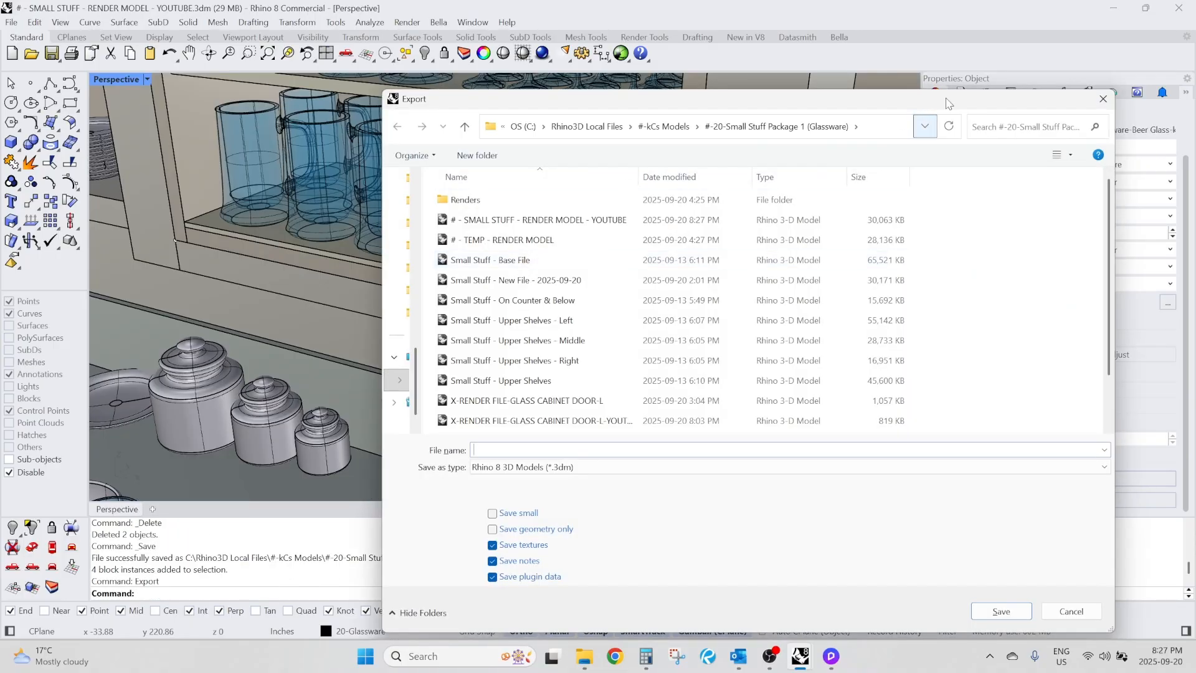
{"action": "left_click", "coordinate": [1103, 99]}
{"action": "key", "text": "Escape"}
Examine the cabinet's position relative to the origin and the glassware on the middle upper shelves.
{"action": "scroll", "coordinate": [558, 255], "scroll_direction": "down", "scroll_amount": 14}
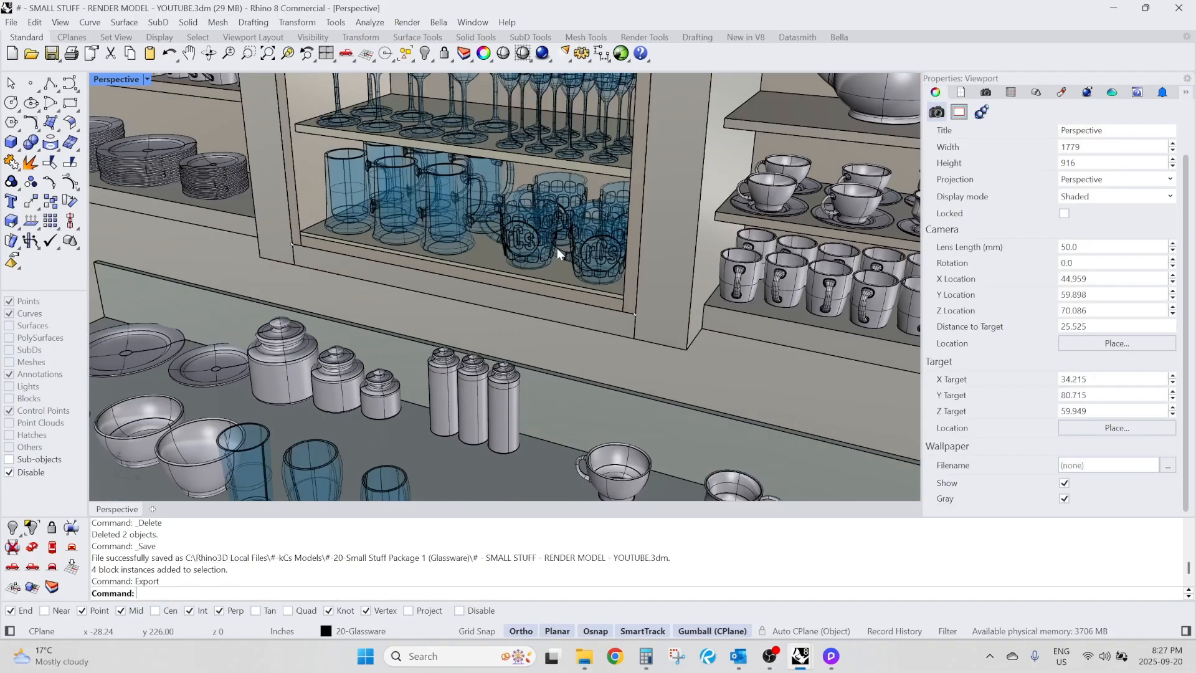
{"action": "right_click_drag", "start_coordinate": [536, 267], "coordinate": [435, 387]}
{"action": "scroll", "coordinate": [434, 388], "scroll_direction": "up", "scroll_amount": 3}
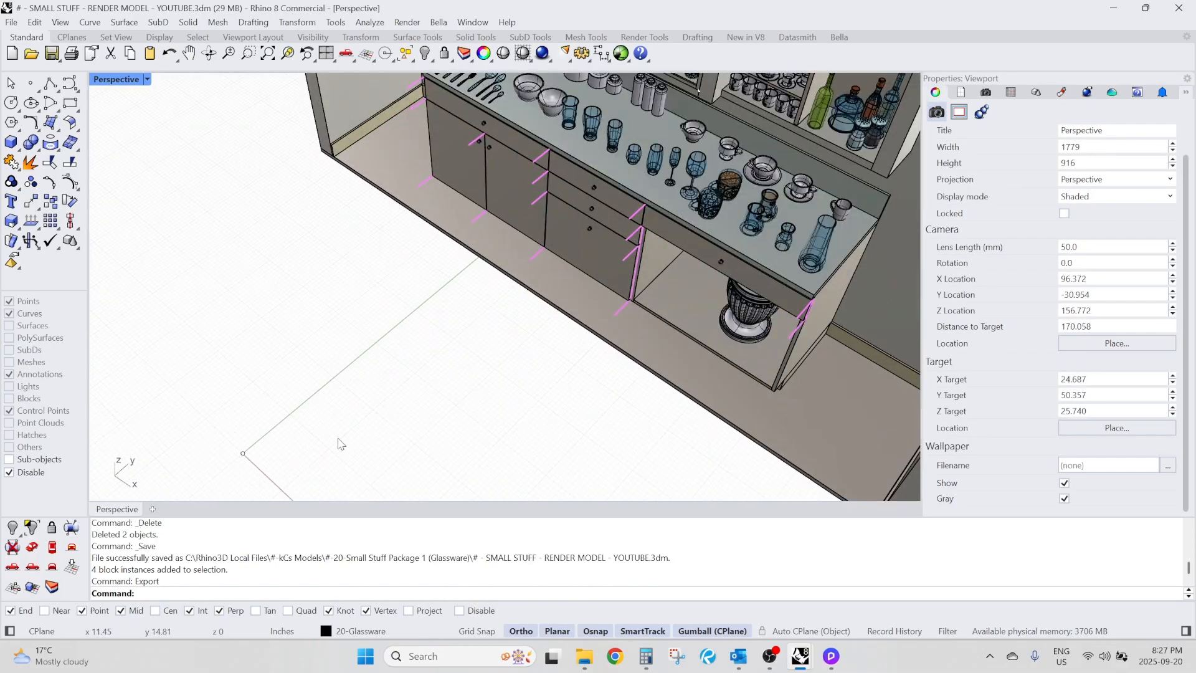
{"action": "right_click_drag", "start_coordinate": [352, 437], "coordinate": [399, 391]}
{"action": "scroll", "coordinate": [392, 410], "scroll_direction": "down", "scroll_amount": 5}
{"action": "scroll", "coordinate": [506, 154], "scroll_direction": "up", "scroll_amount": 5}
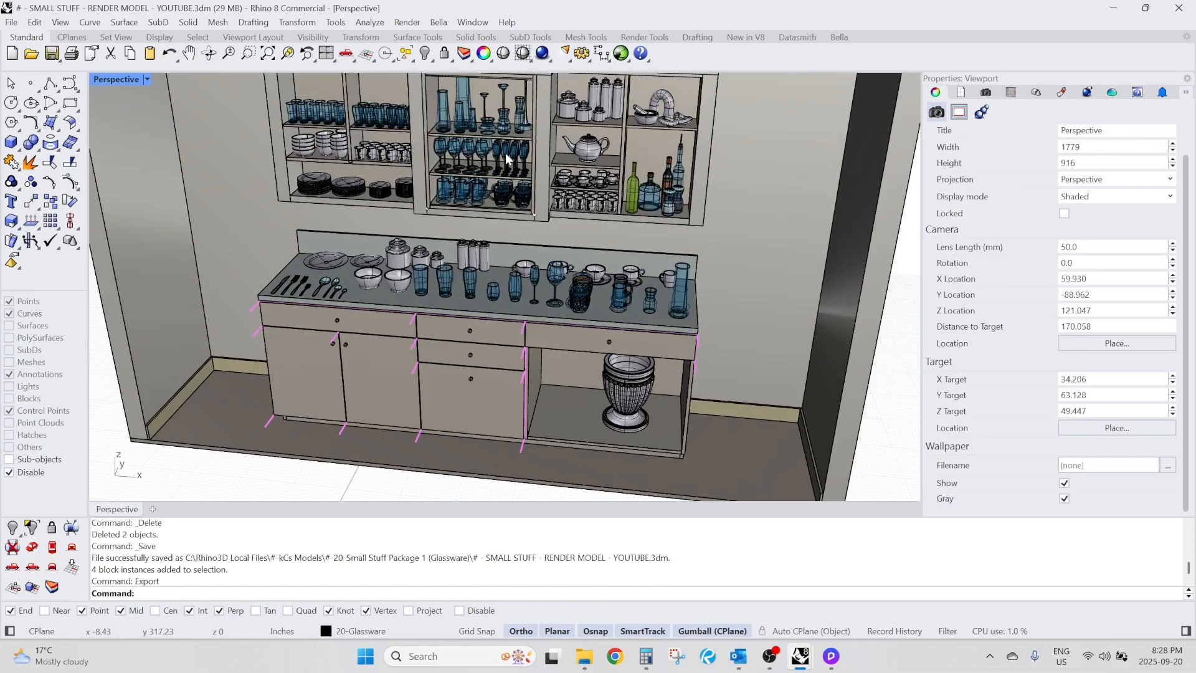
{"action": "scroll", "coordinate": [506, 157], "scroll_direction": "up", "scroll_amount": 3}
{"action": "scroll", "coordinate": [425, 185], "scroll_direction": "down", "scroll_amount": 2}
{"action": "scroll", "coordinate": [444, 181], "scroll_direction": "up", "scroll_amount": 4}
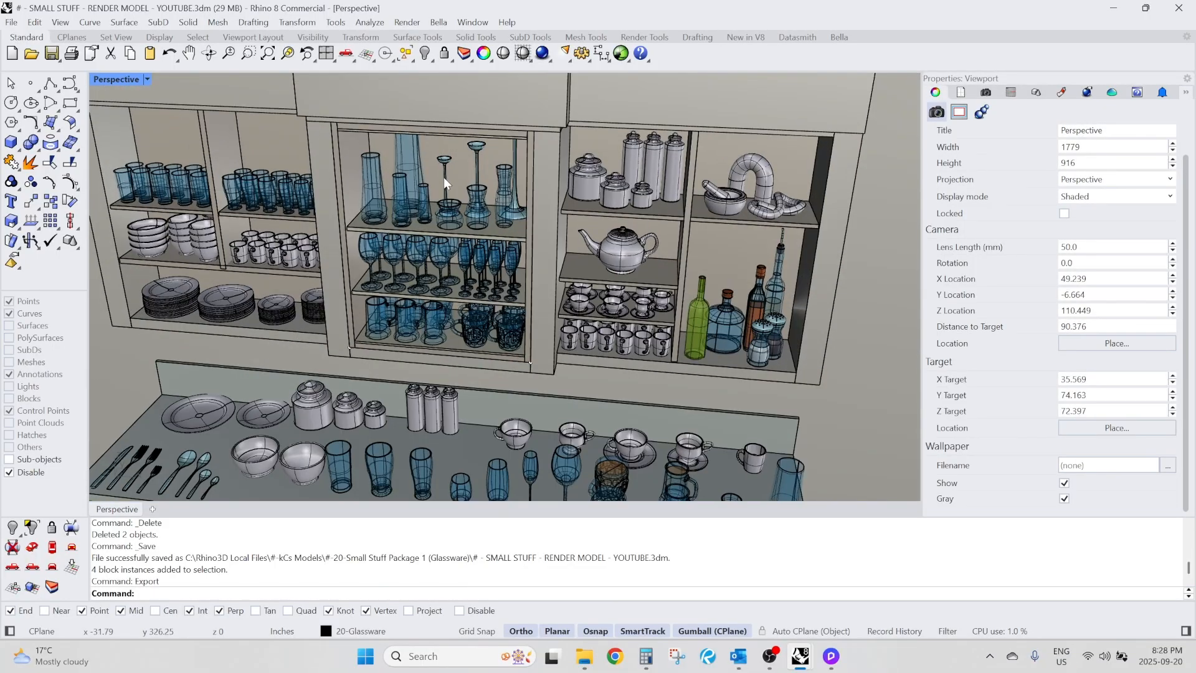
Switch to D5 Render and import the X-RENDER FILE-GLASS CABINET DOOR-R-YOUTUBE Rhino file into the scene.
{"action": "left_click", "coordinate": [831, 656]}
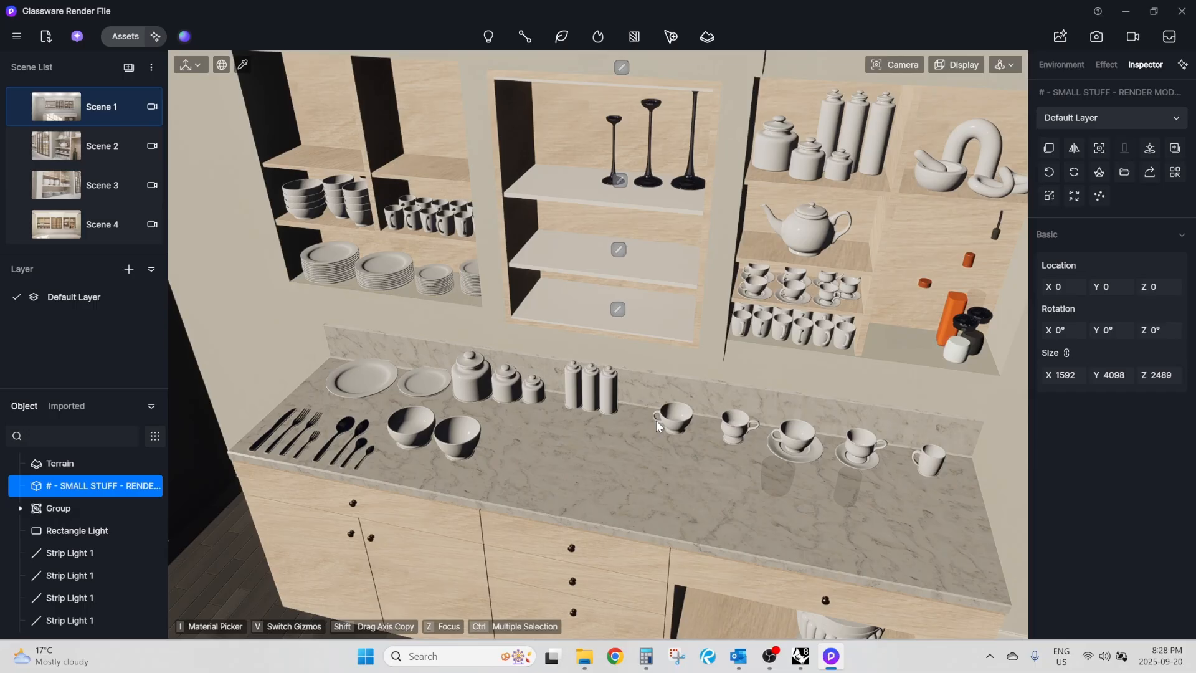
{"action": "scroll", "coordinate": [555, 353], "scroll_direction": "down", "scroll_amount": 10}
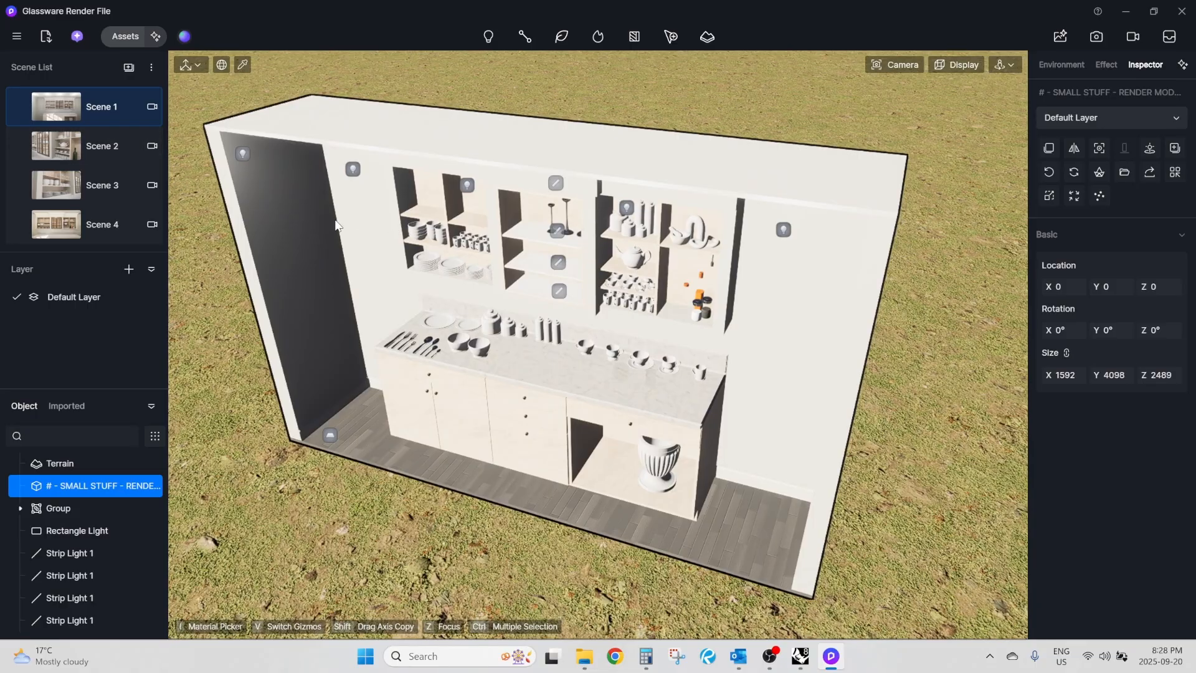
{"action": "left_click", "coordinate": [46, 37]}
{"action": "scroll", "coordinate": [249, 239], "scroll_direction": "down", "scroll_amount": 1}
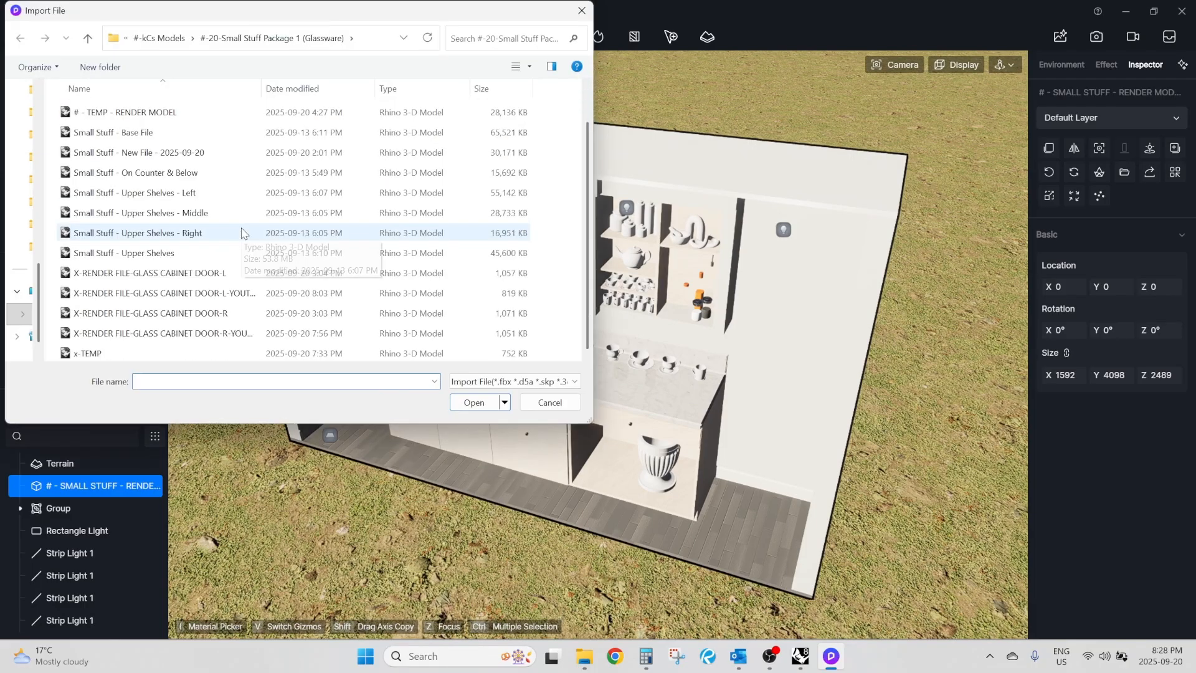
{"action": "left_click", "coordinate": [212, 335]}
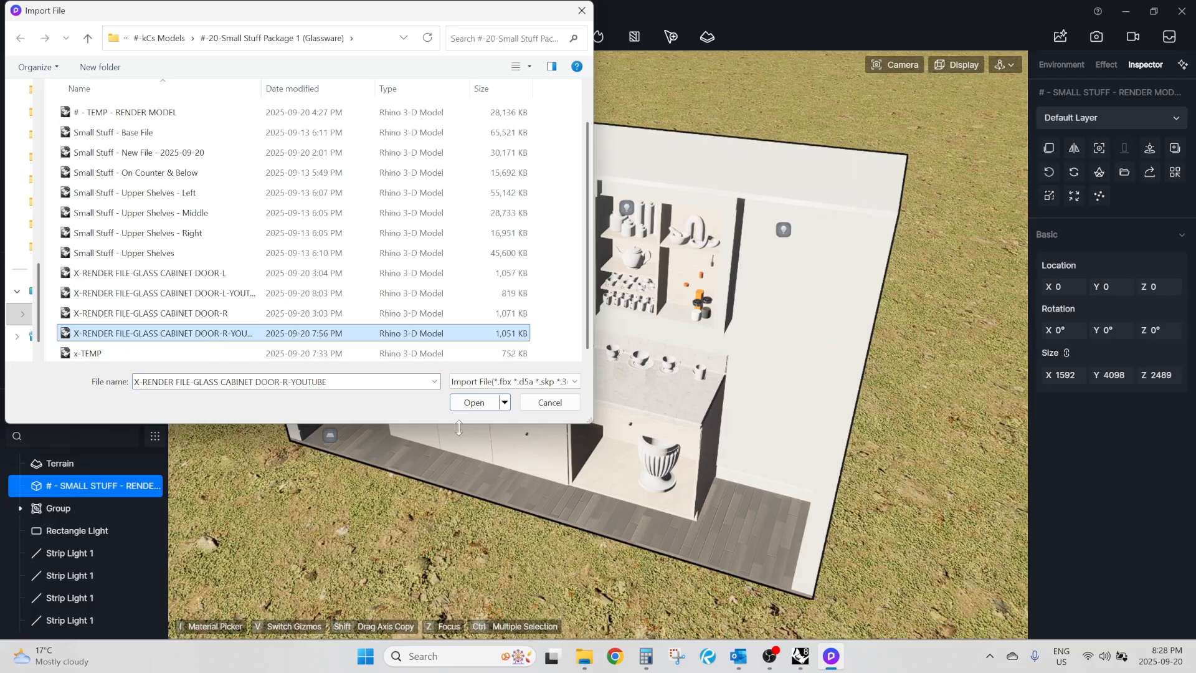
{"action": "left_click", "coordinate": [477, 402]}
{"action": "scroll", "coordinate": [542, 295], "scroll_direction": "down", "scroll_amount": 2}
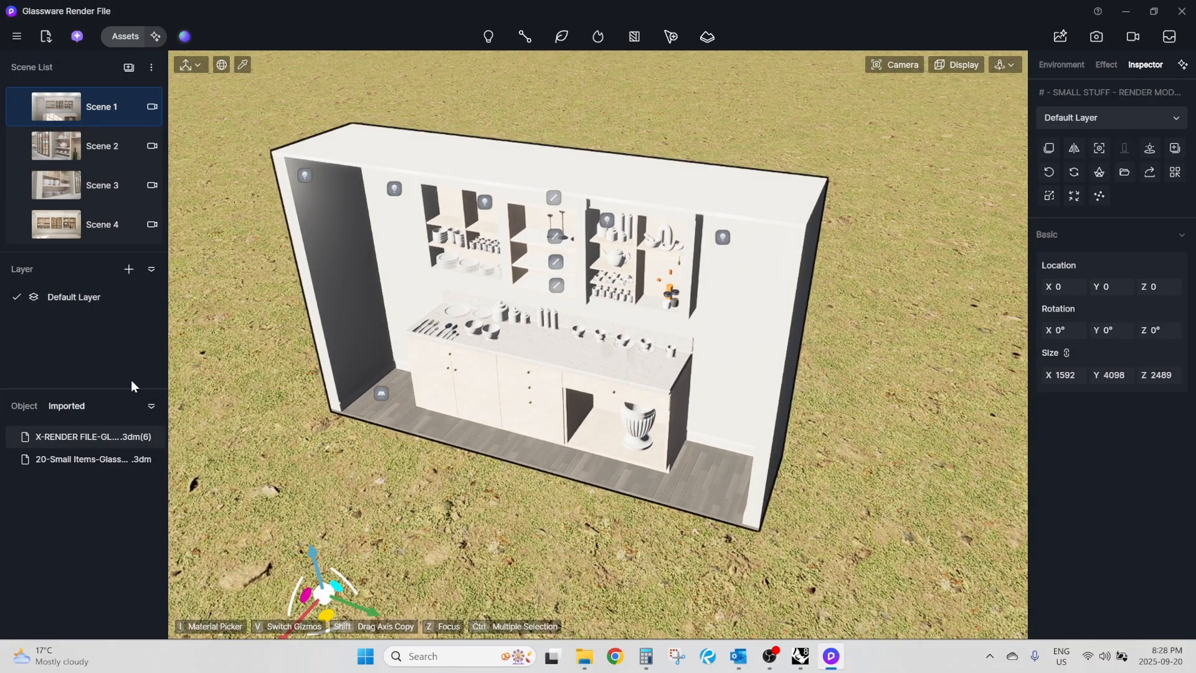
Place the imported glass door on the countertop and shift it to about X 2072, Y 829, Z 915.
{"action": "left_click", "coordinate": [91, 440]}
{"action": "scroll", "coordinate": [573, 330], "scroll_direction": "up", "scroll_amount": 2}
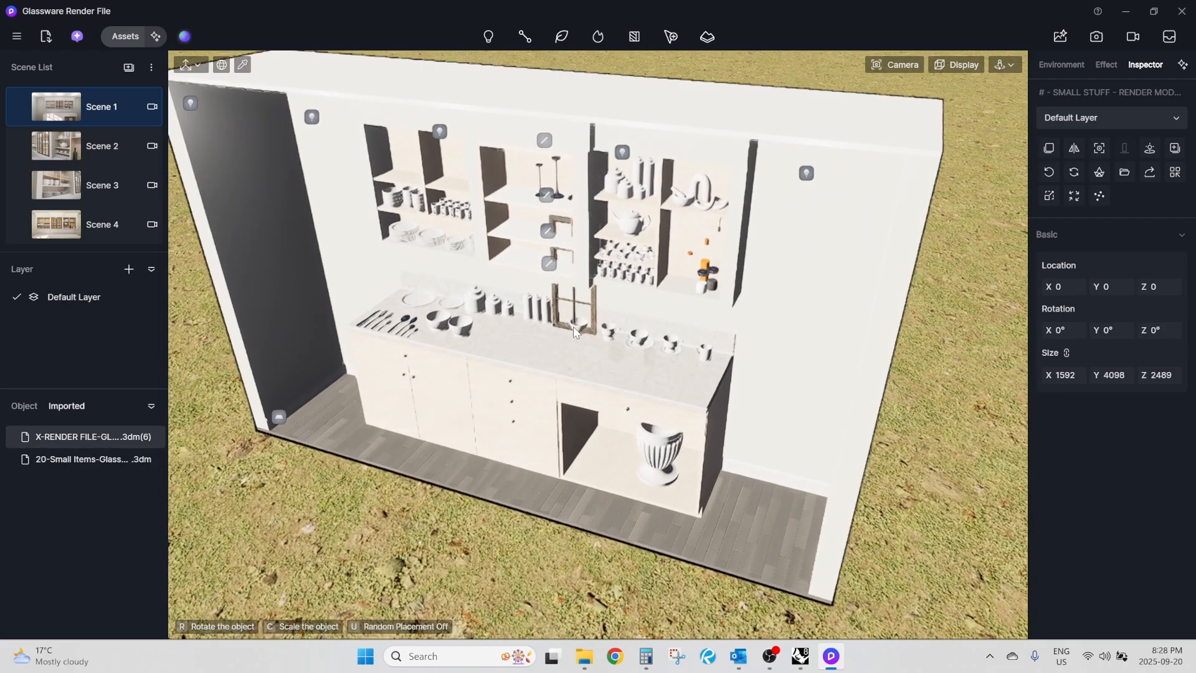
{"action": "scroll", "coordinate": [573, 329], "scroll_direction": "up", "scroll_amount": 5}
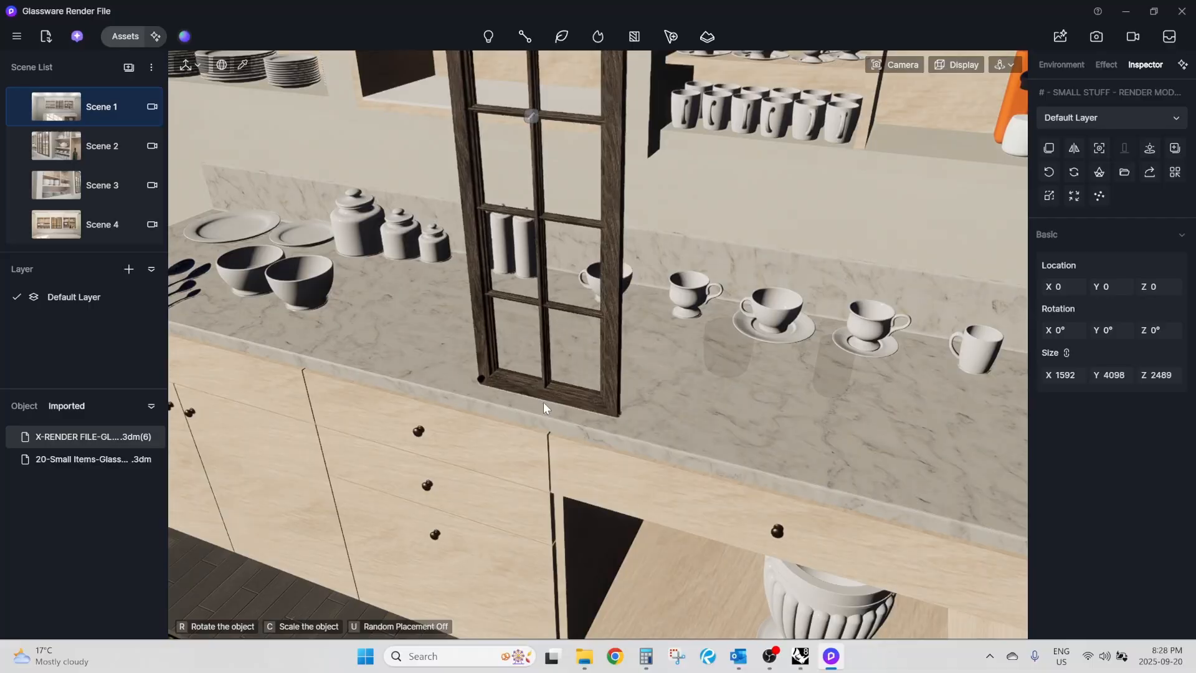
{"action": "scroll", "coordinate": [499, 365], "scroll_direction": "up", "scroll_amount": 4}
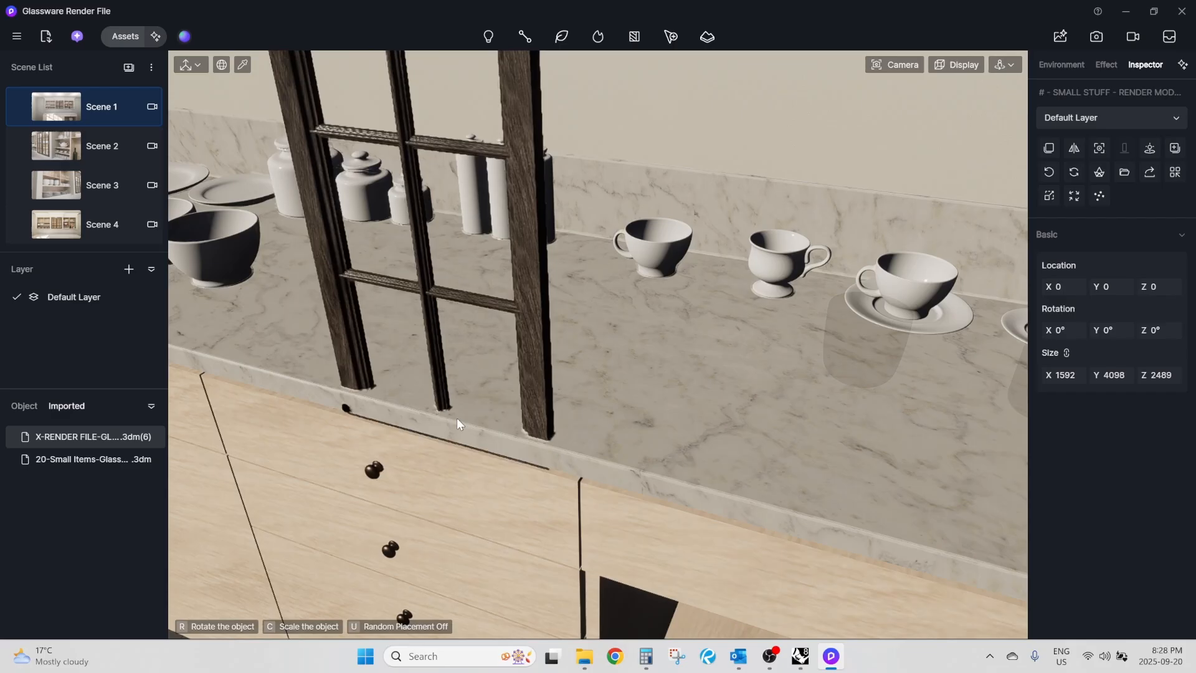
{"action": "left_click", "coordinate": [492, 366]}
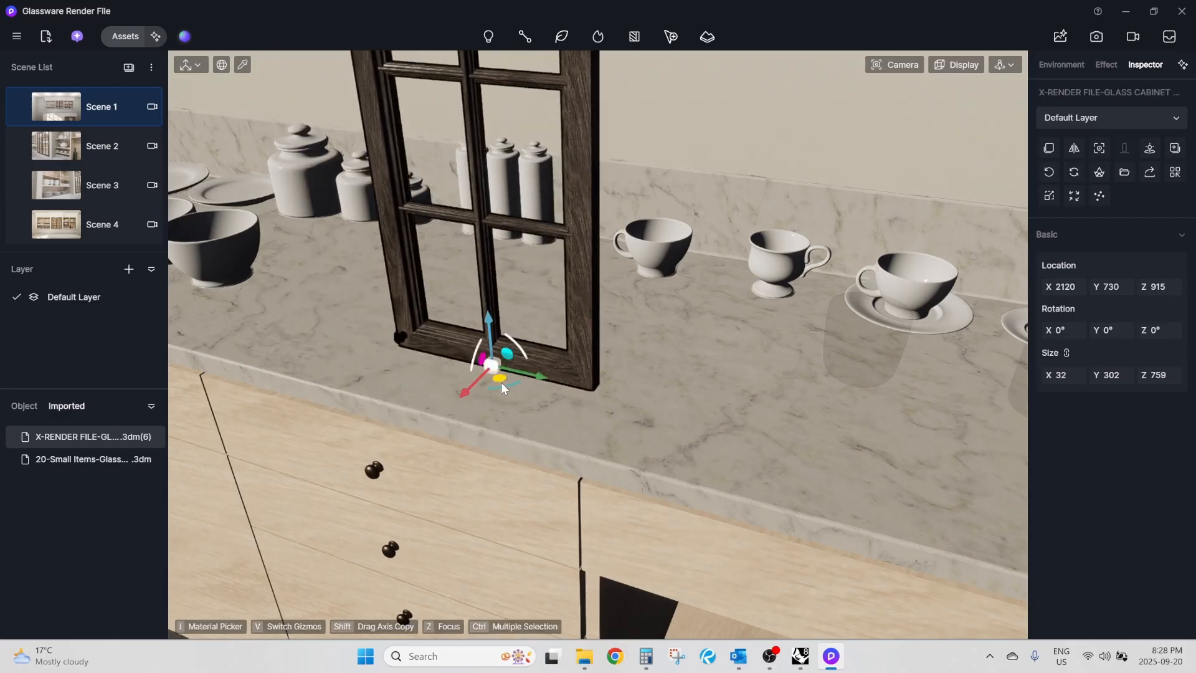
{"action": "left_click_drag", "start_coordinate": [512, 387], "coordinate": [551, 416]}
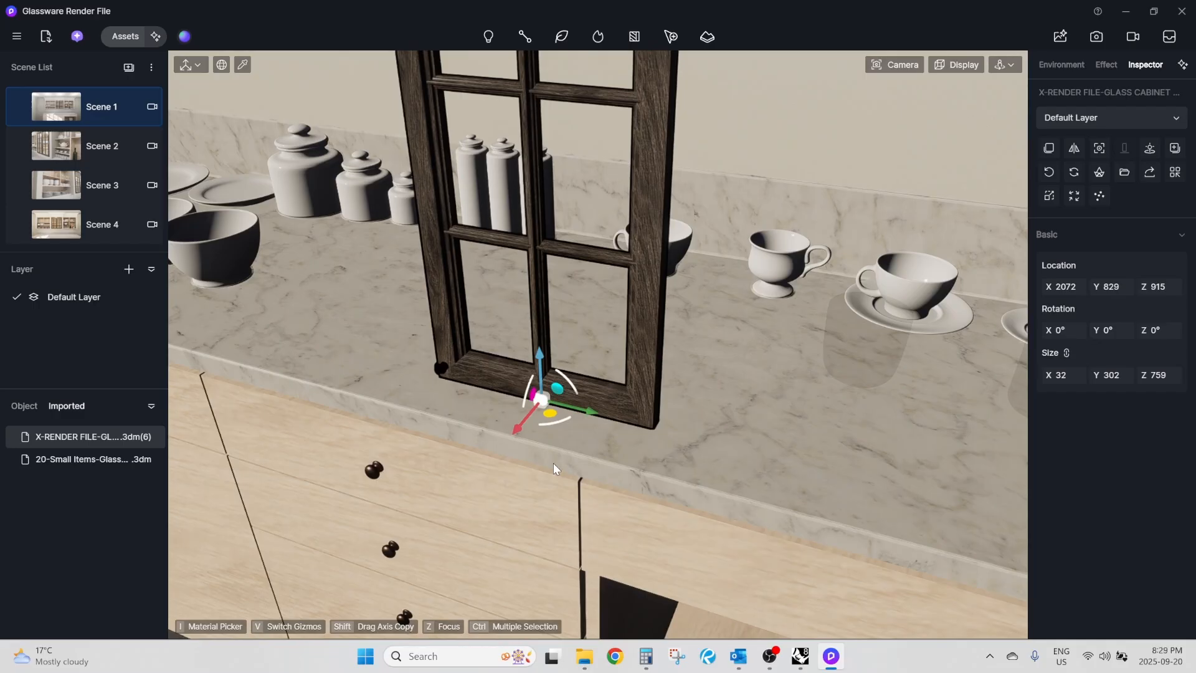
Sync the coordinates of the X-RENDER FILE-GLASS CABINET DOOR object with its source file.
{"action": "left_click", "coordinate": [30, 405]}
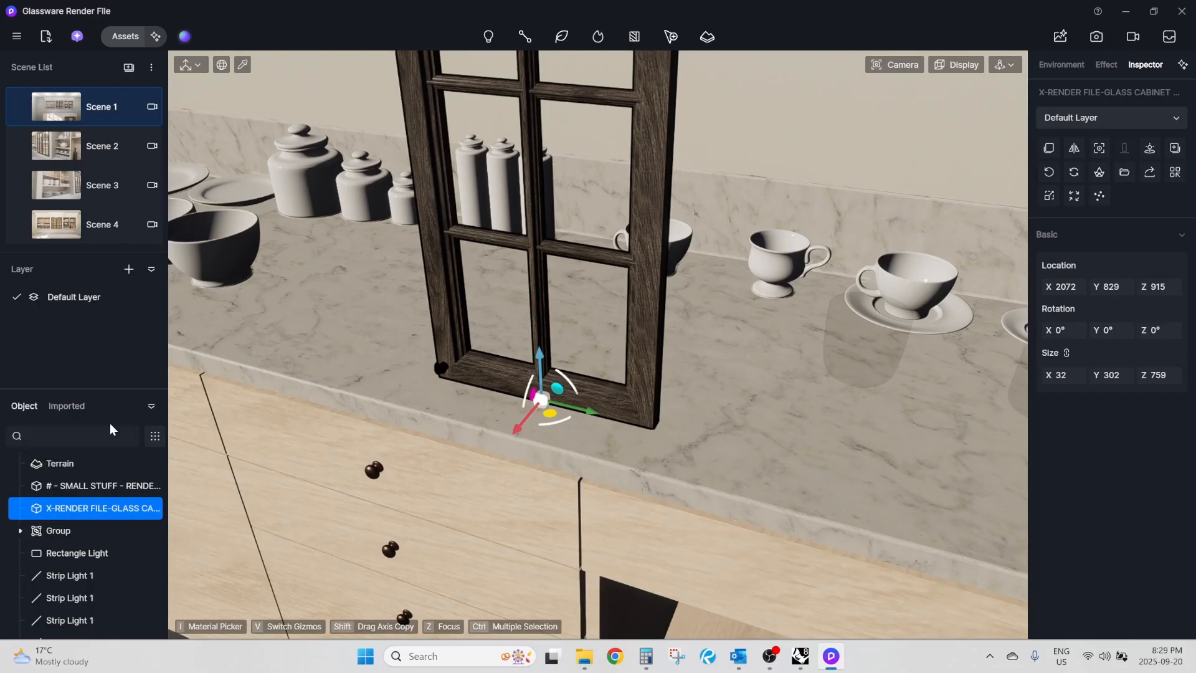
{"action": "right_click", "coordinate": [78, 512]}
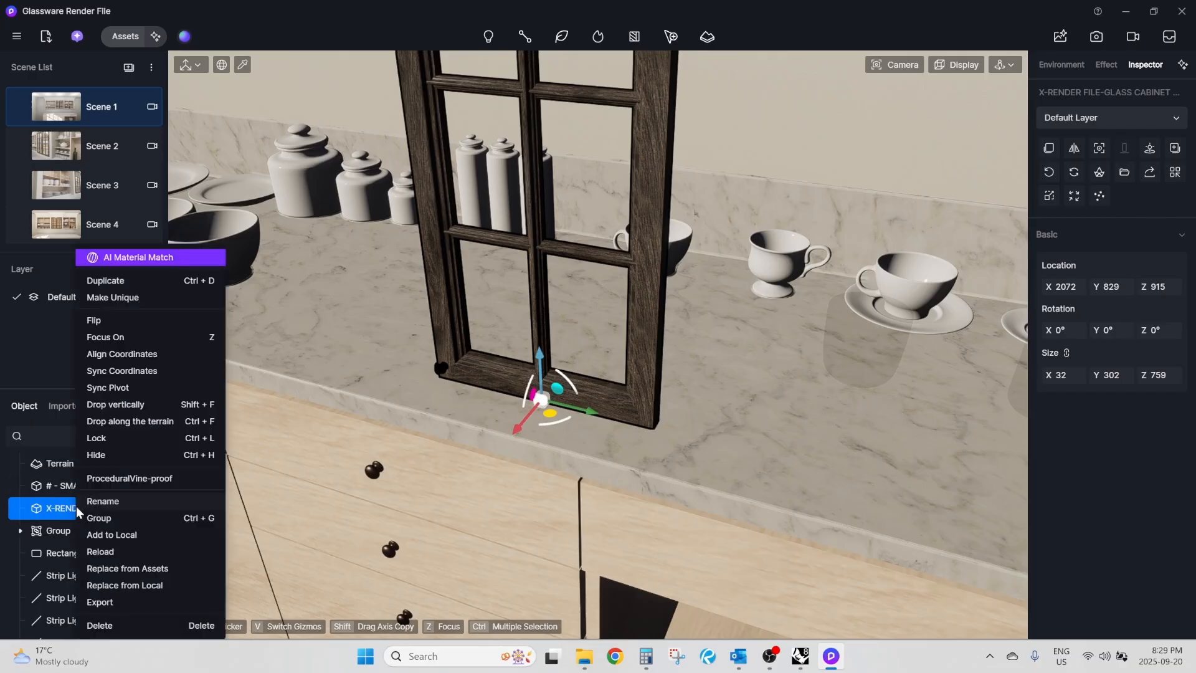
{"action": "left_click", "coordinate": [144, 370]}
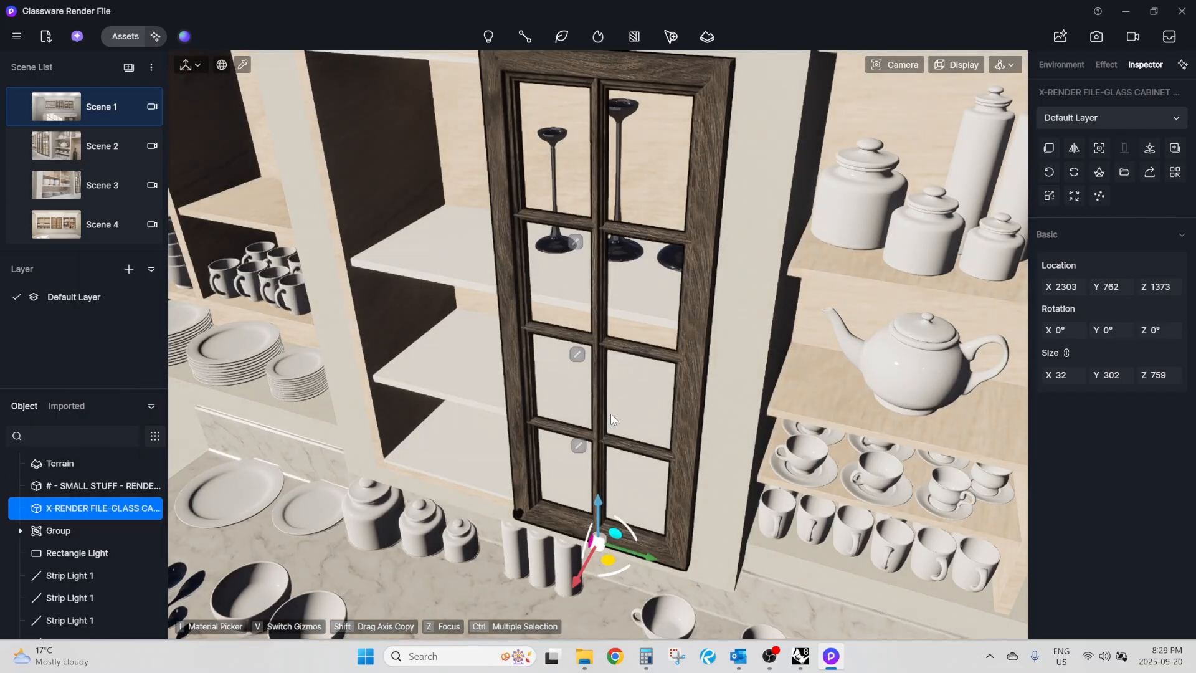
Examine how the glass door sits in the middle upper cabinet, especially its pivot and its lower corner opposite the knob.
{"action": "right_click_drag", "start_coordinate": [461, 376], "coordinate": [479, 385]}
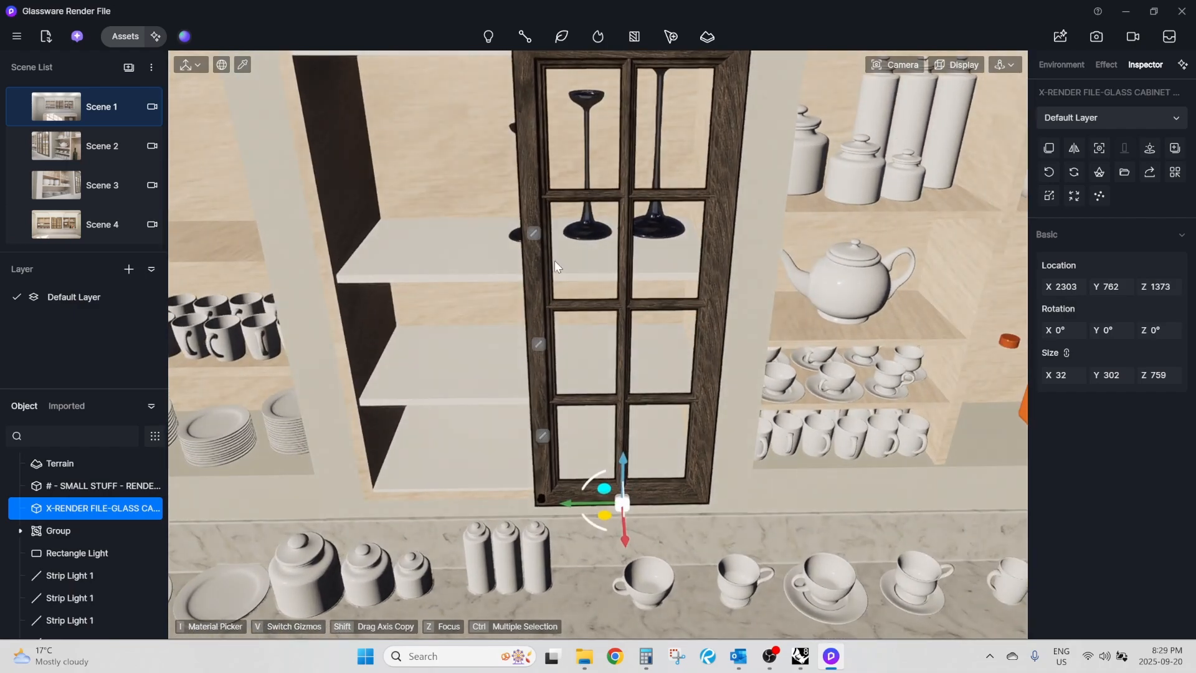
{"action": "scroll", "coordinate": [569, 242], "scroll_direction": "down", "scroll_amount": 4}
{"action": "right_click_drag", "start_coordinate": [566, 392], "coordinate": [595, 405]}
{"action": "scroll", "coordinate": [595, 405], "scroll_direction": "up", "scroll_amount": 1}
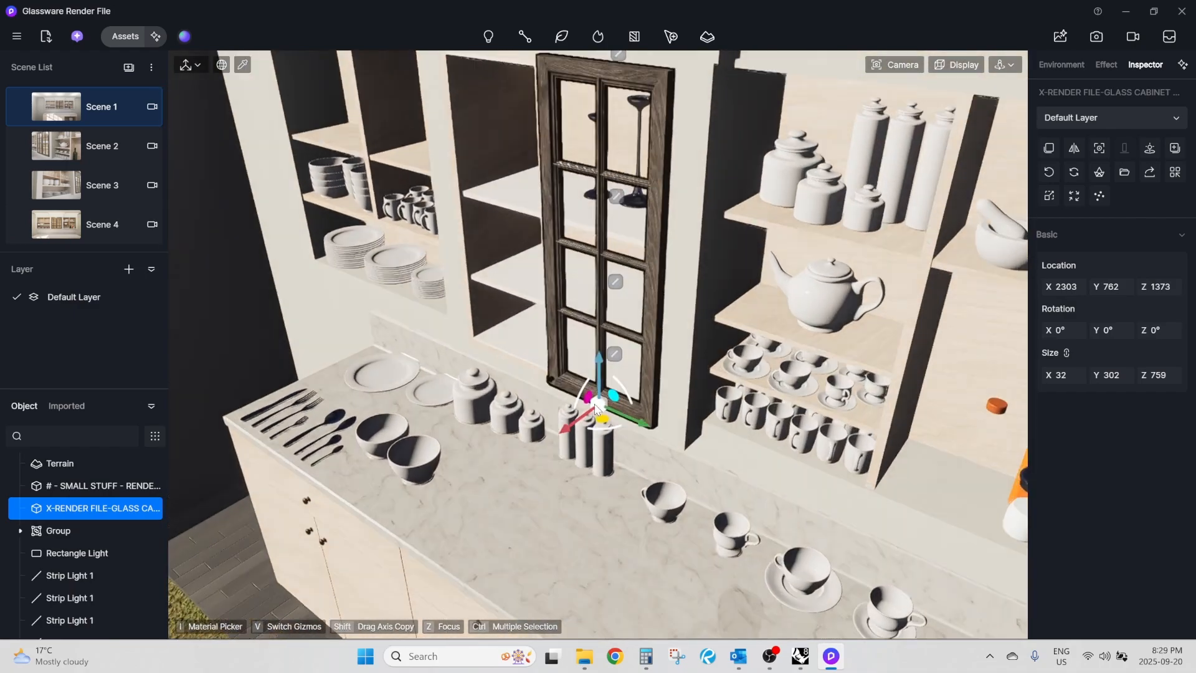
{"action": "scroll", "coordinate": [595, 406], "scroll_direction": "up", "scroll_amount": 6}
{"action": "scroll", "coordinate": [661, 423], "scroll_direction": "down", "scroll_amount": 2}
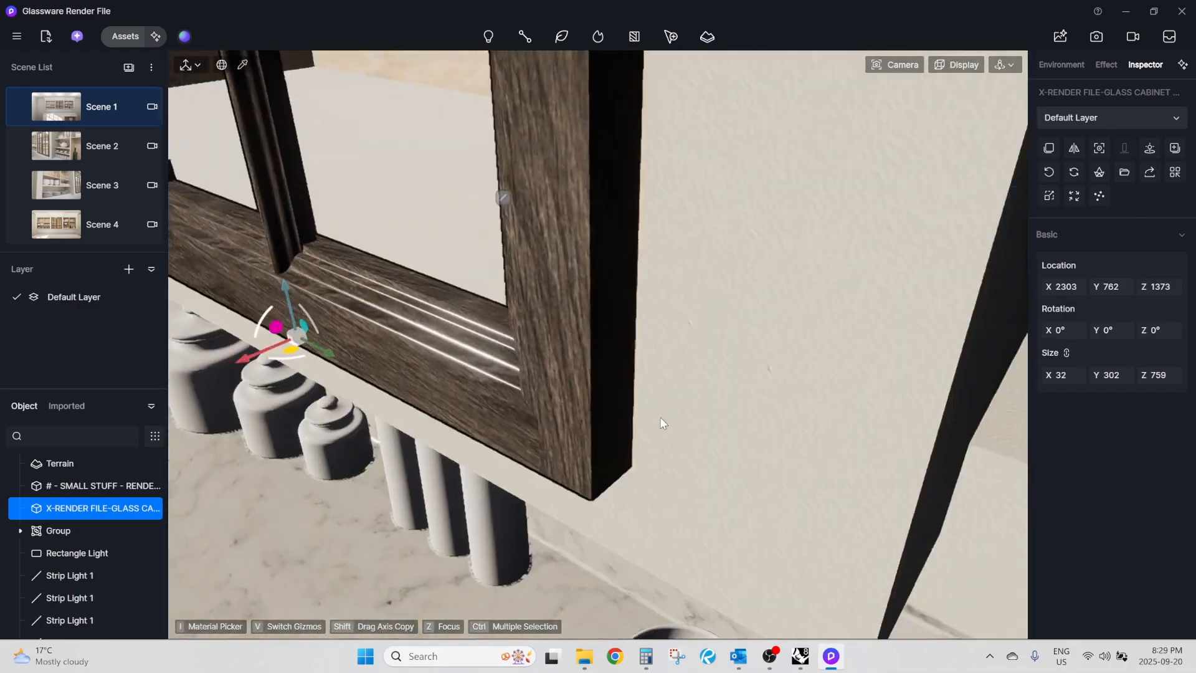
{"action": "scroll", "coordinate": [660, 417], "scroll_direction": "down", "scroll_amount": 3}
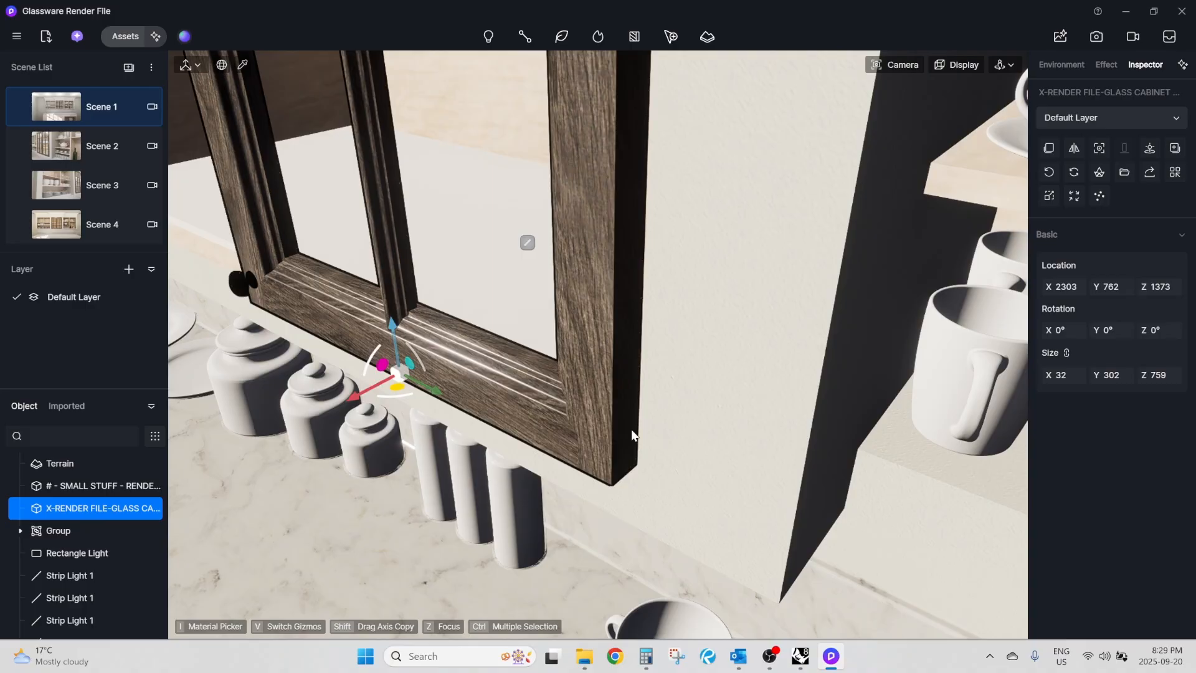
{"action": "right_click_drag", "start_coordinate": [538, 379], "coordinate": [635, 334]}
{"action": "scroll", "coordinate": [641, 323], "scroll_direction": "down", "scroll_amount": 3}
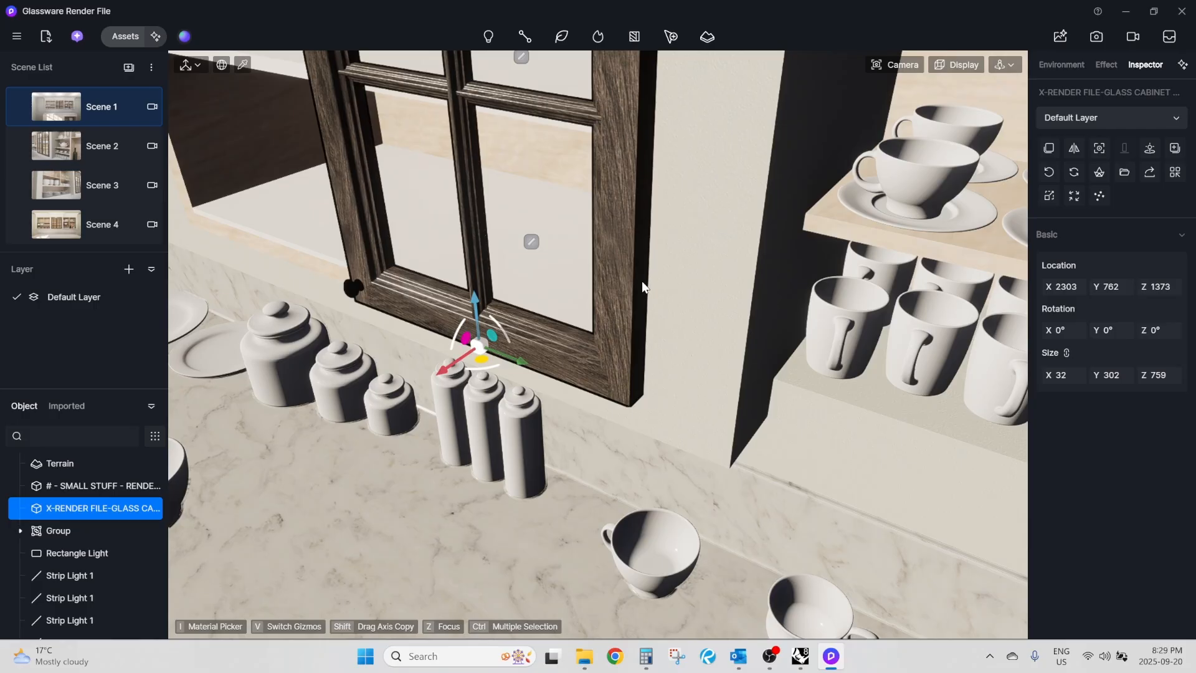
{"action": "scroll", "coordinate": [645, 280], "scroll_direction": "up", "scroll_amount": 3}
{"action": "scroll", "coordinate": [604, 311], "scroll_direction": "down", "scroll_amount": 3}
{"action": "scroll", "coordinate": [566, 367], "scroll_direction": "up", "scroll_amount": 3}
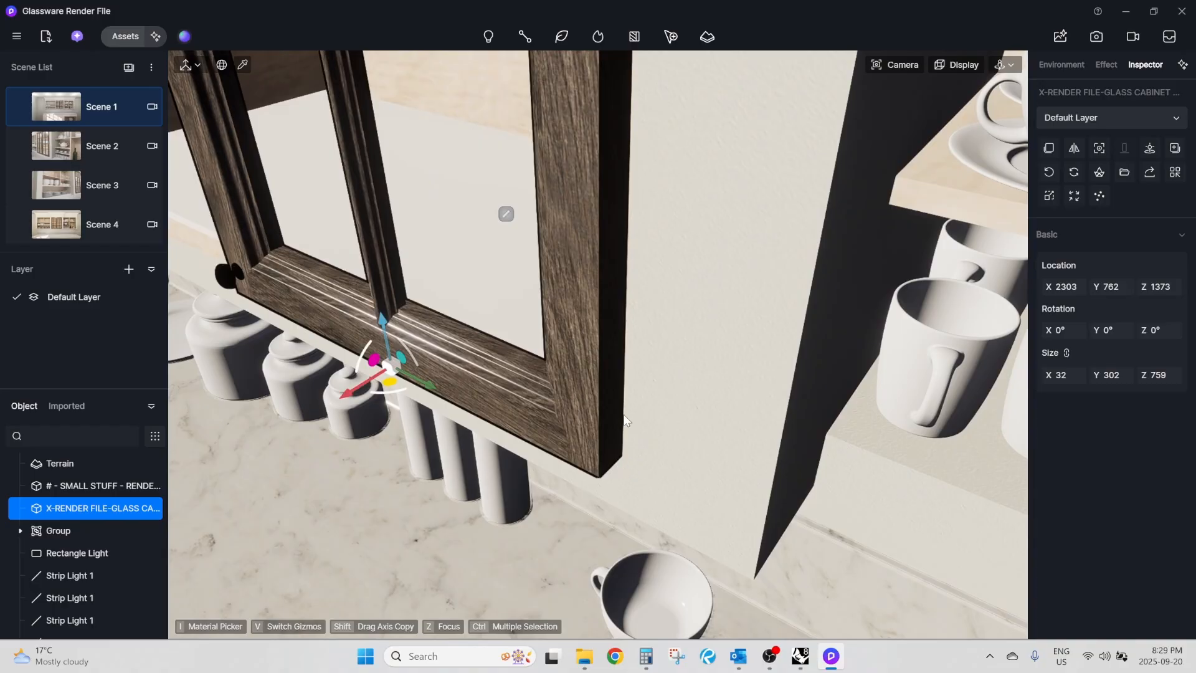
{"action": "scroll", "coordinate": [629, 440], "scroll_direction": "down", "scroll_amount": 3}
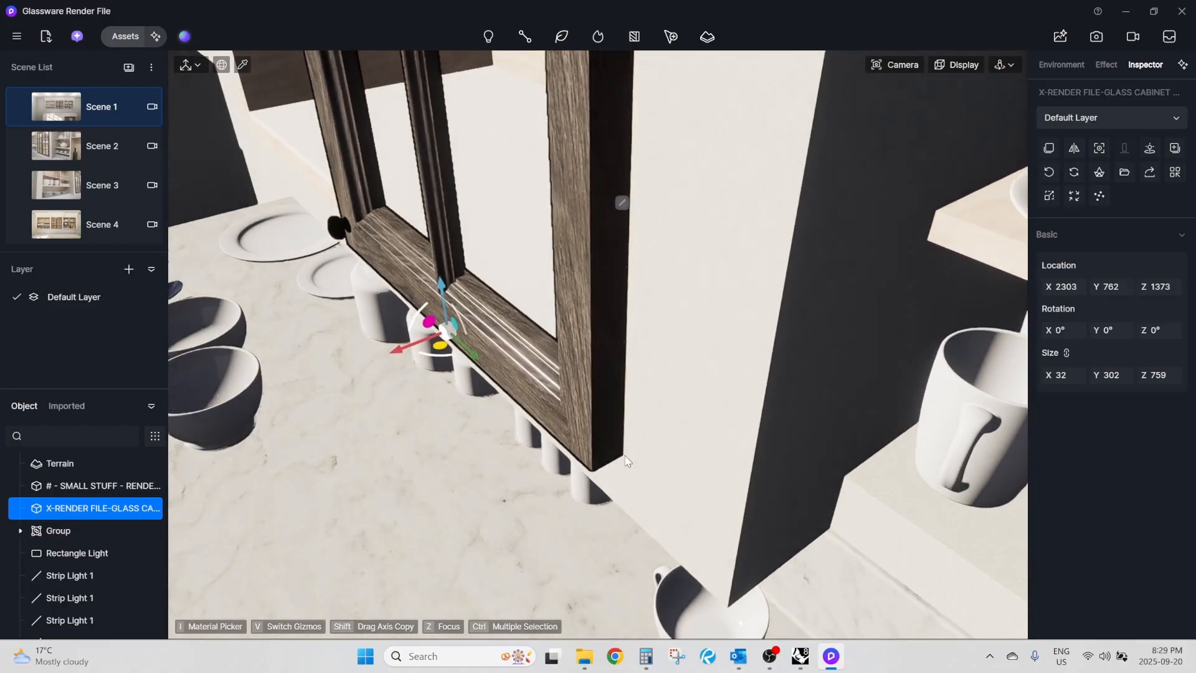
{"action": "scroll", "coordinate": [627, 461], "scroll_direction": "up", "scroll_amount": 3}
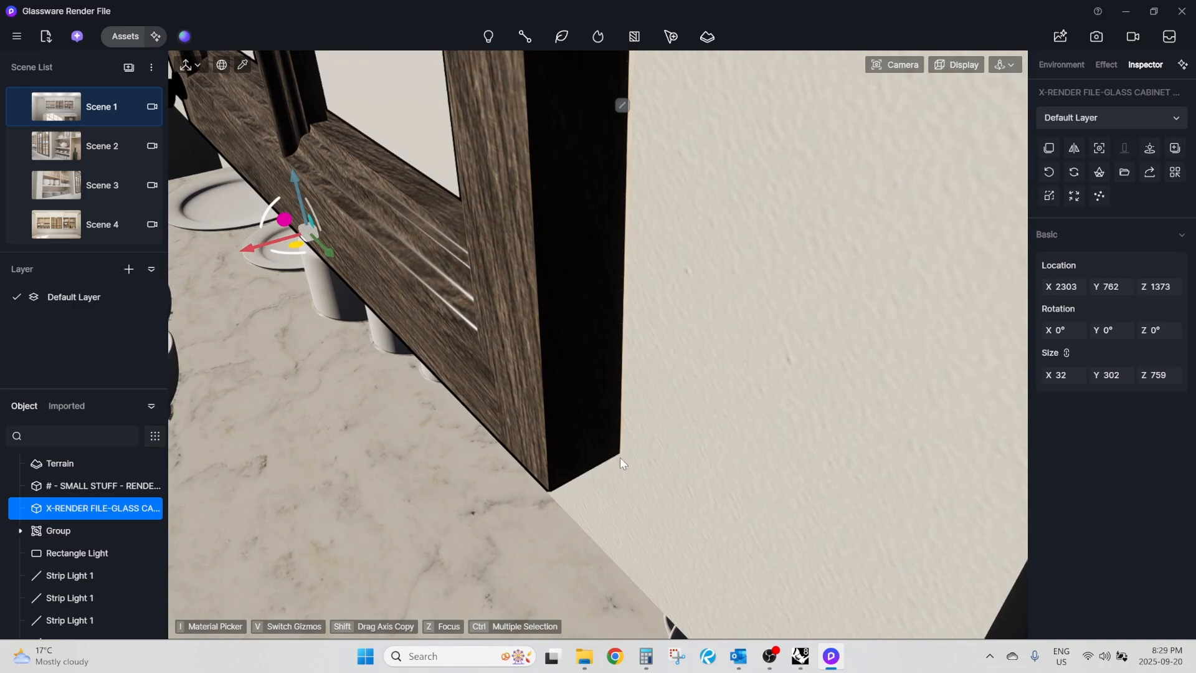
{"action": "scroll", "coordinate": [704, 436], "scroll_direction": "down", "scroll_amount": 5}
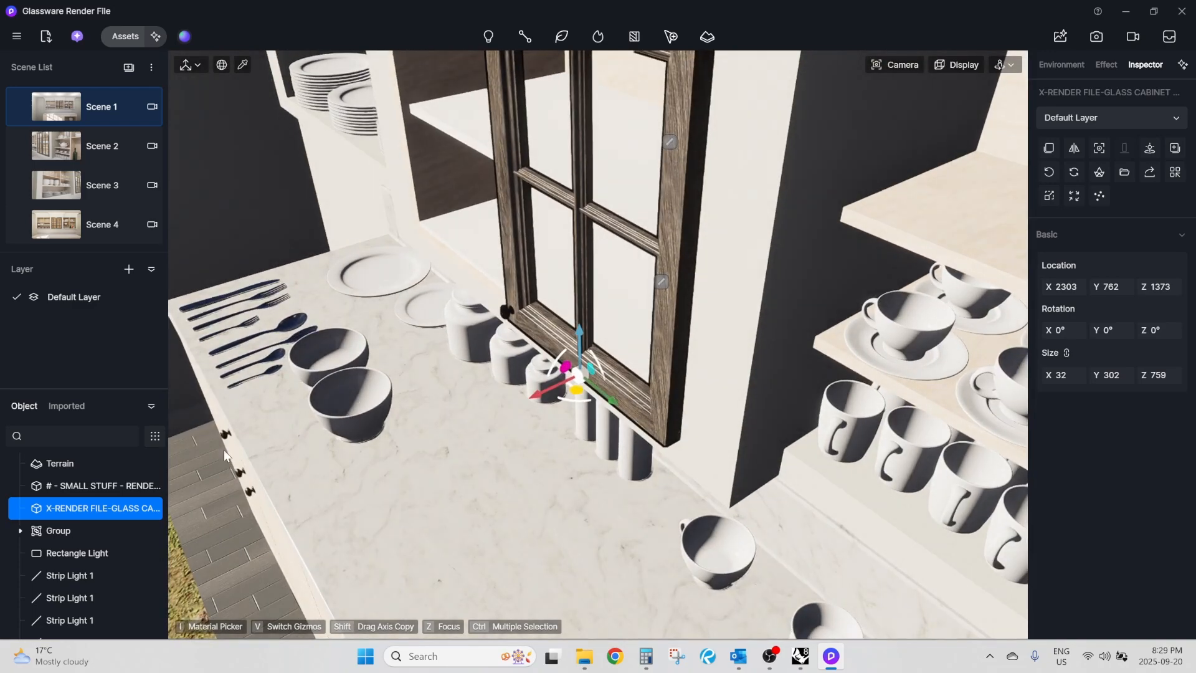
Sync the glass door object's pivot with its source file and check where the pivot lies relative to the room.
{"action": "right_click", "coordinate": [75, 510]}
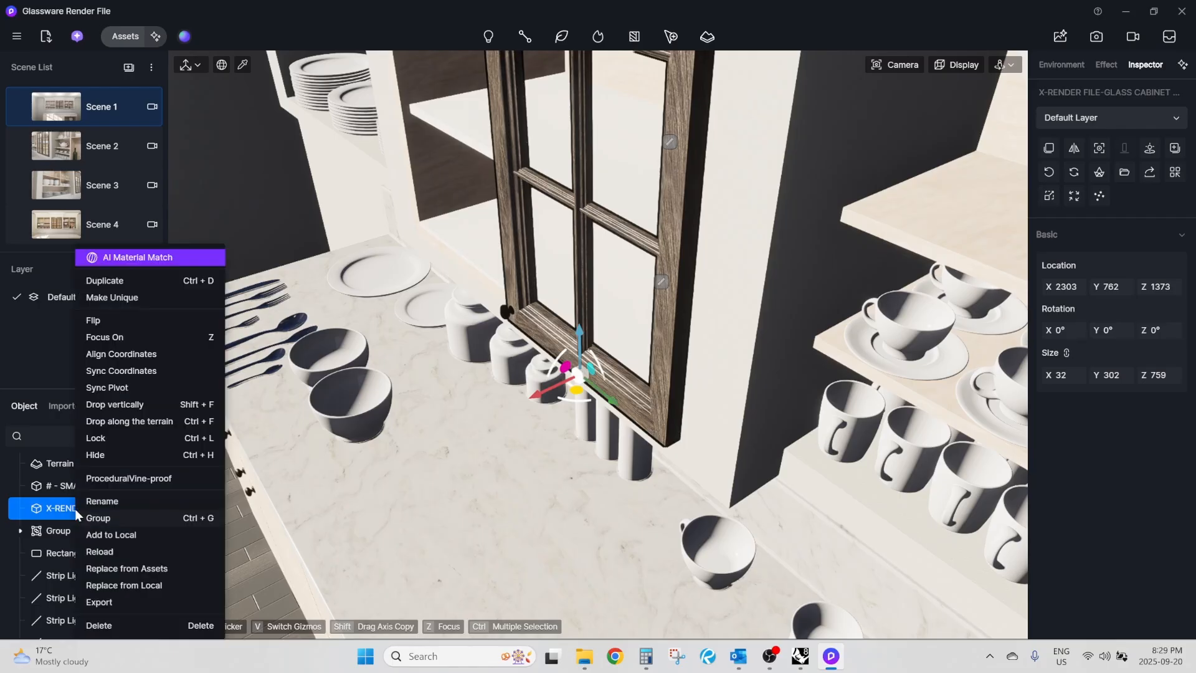
{"action": "left_click", "coordinate": [118, 391]}
{"action": "scroll", "coordinate": [573, 265], "scroll_direction": "down", "scroll_amount": 10}
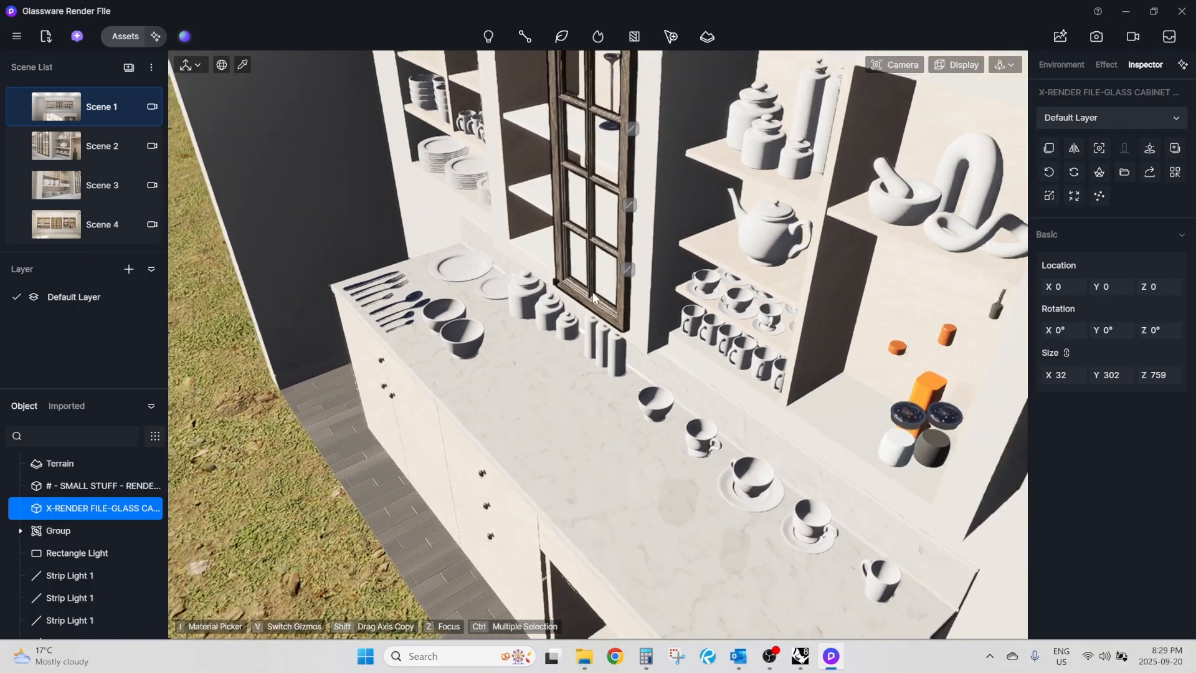
{"action": "scroll", "coordinate": [359, 506], "scroll_direction": "down", "scroll_amount": 3}
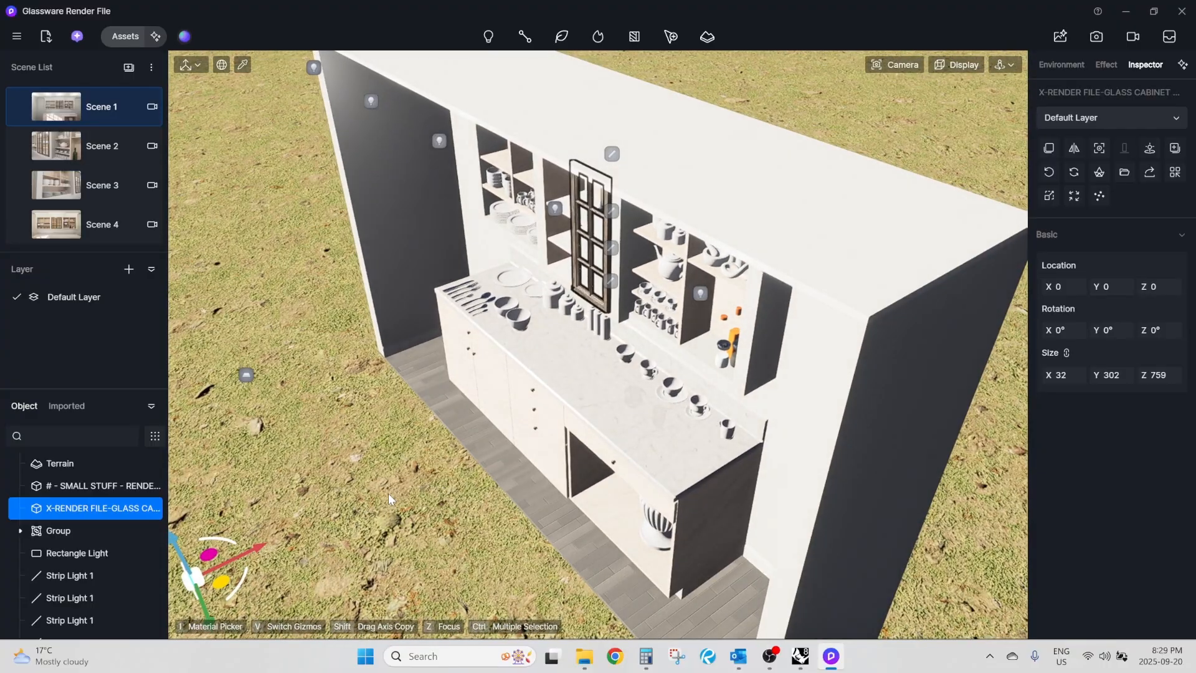
{"action": "scroll", "coordinate": [388, 492], "scroll_direction": "up", "scroll_amount": 8}
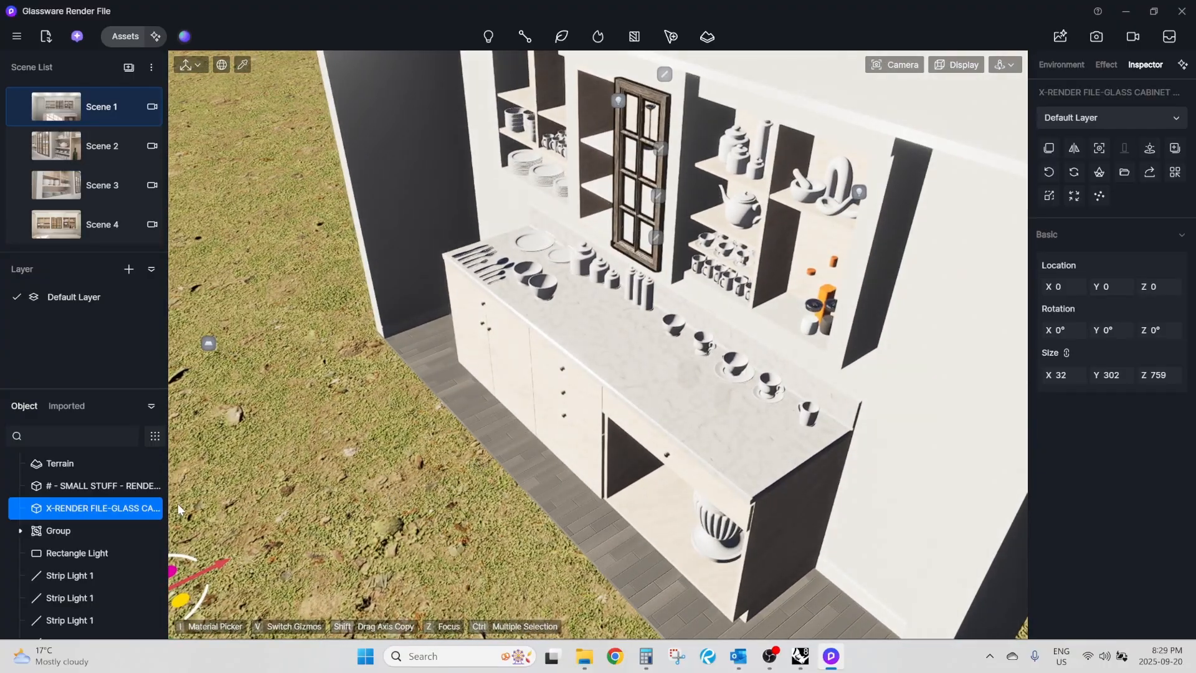
Delete the glass door object from the scene and its X-RENDER FILE resource from the imported list.
{"action": "right_click", "coordinate": [51, 510]}
{"action": "left_click", "coordinate": [92, 625]}
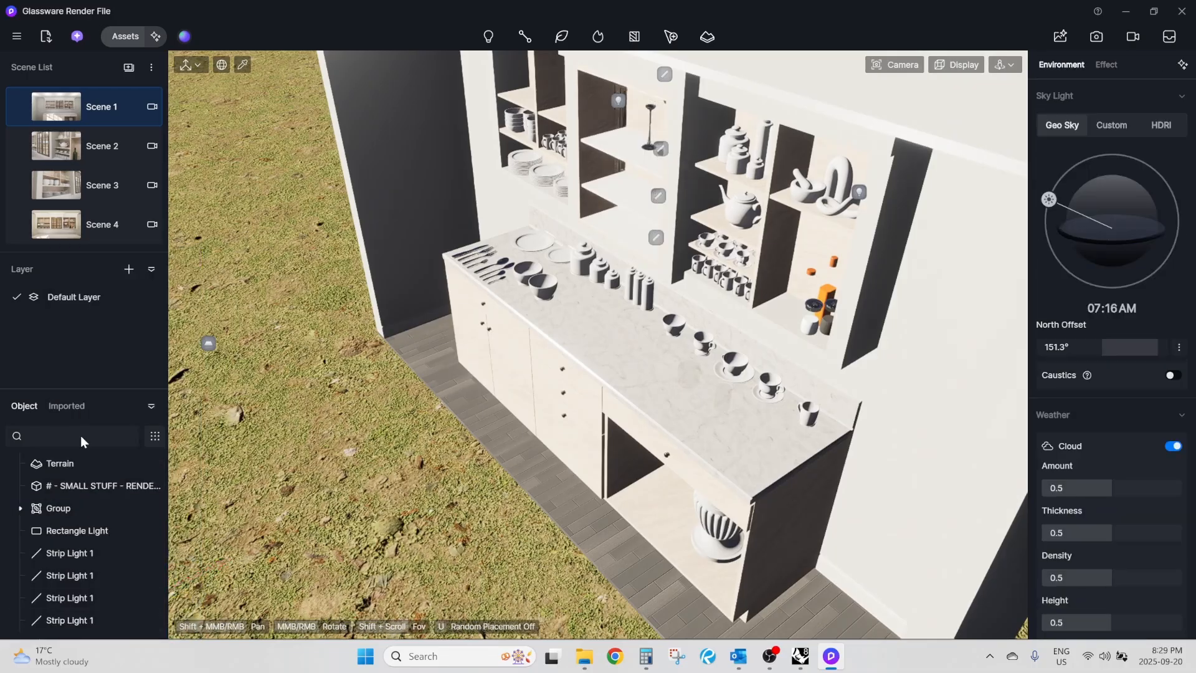
{"action": "left_click", "coordinate": [69, 407]}
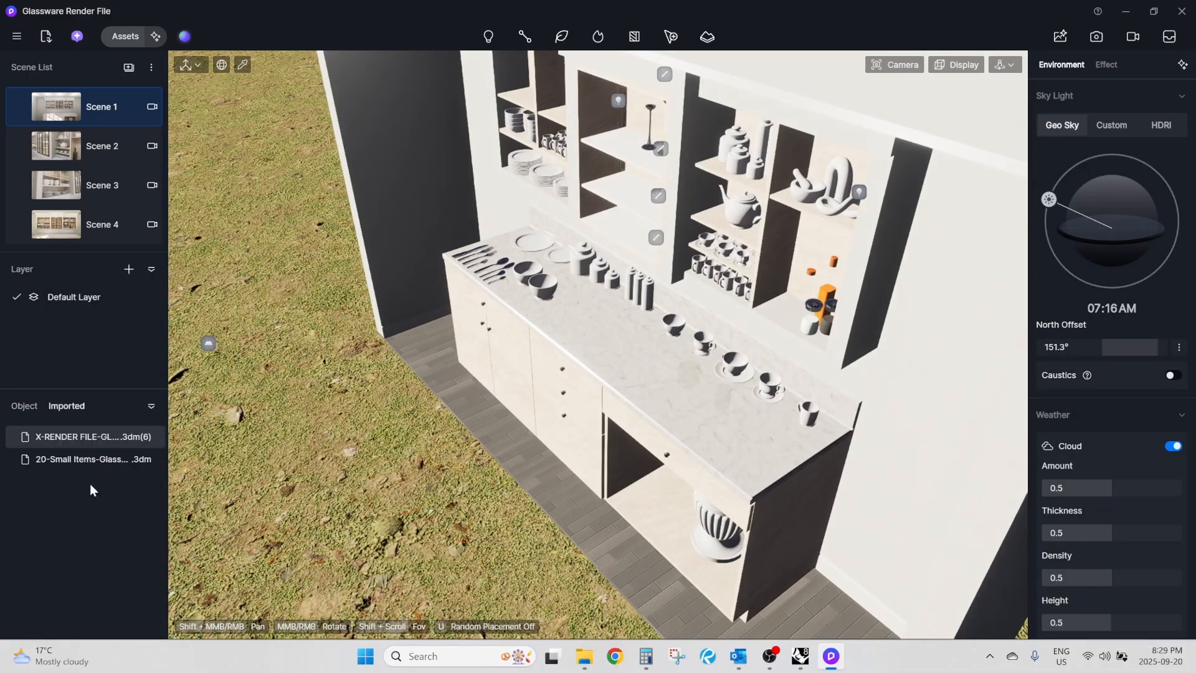
{"action": "right_click", "coordinate": [77, 438]}
{"action": "left_click", "coordinate": [106, 473]}
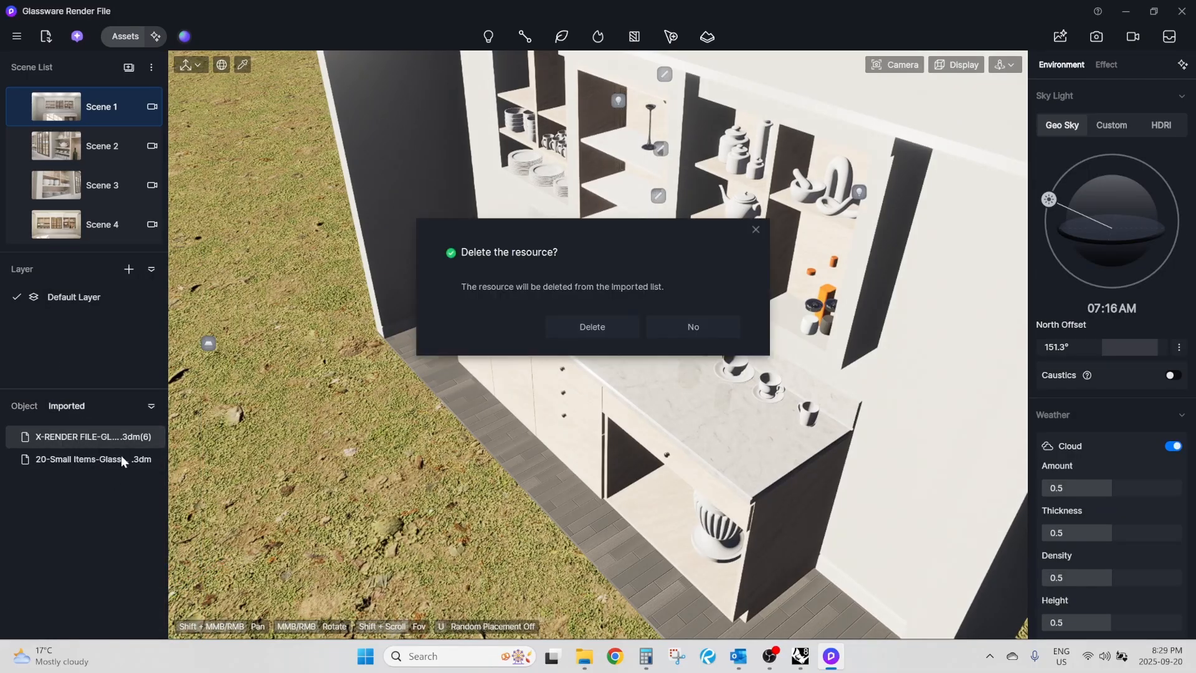
{"action": "left_click", "coordinate": [637, 324]}
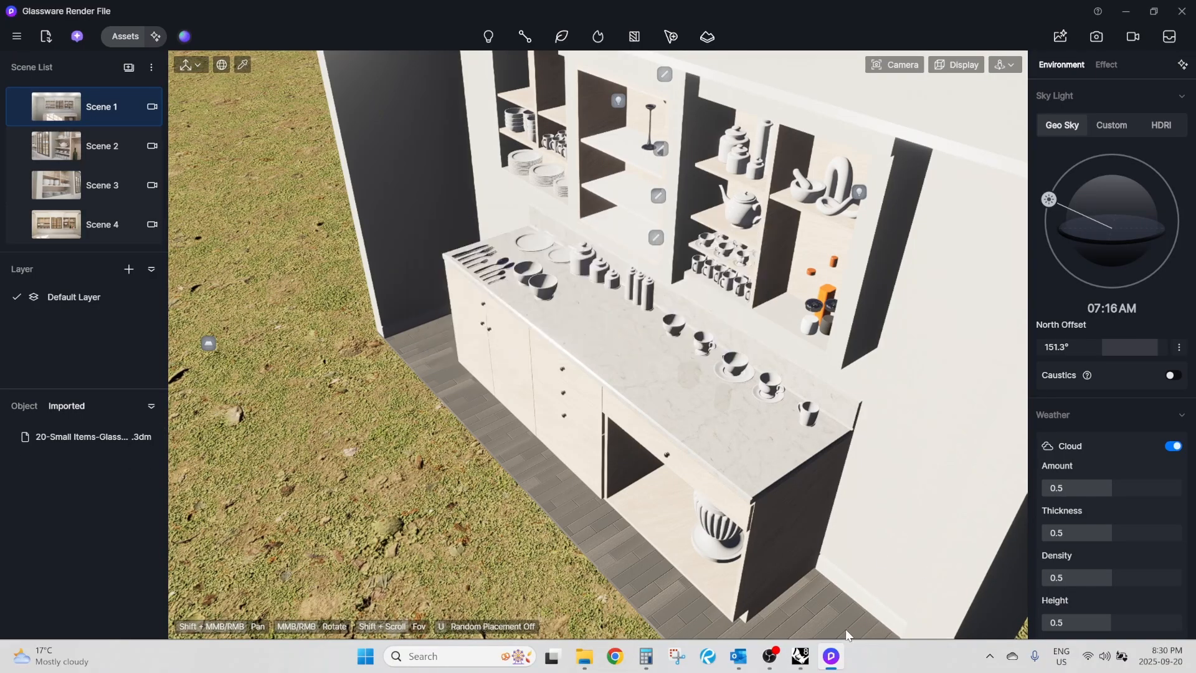
In Rhino, move the glass door block from its lower outer corner opposite the knob to the origin 0,0,0.
{"action": "mouse_move", "coordinate": [806, 663]}
{"action": "left_click", "coordinate": [901, 592]}
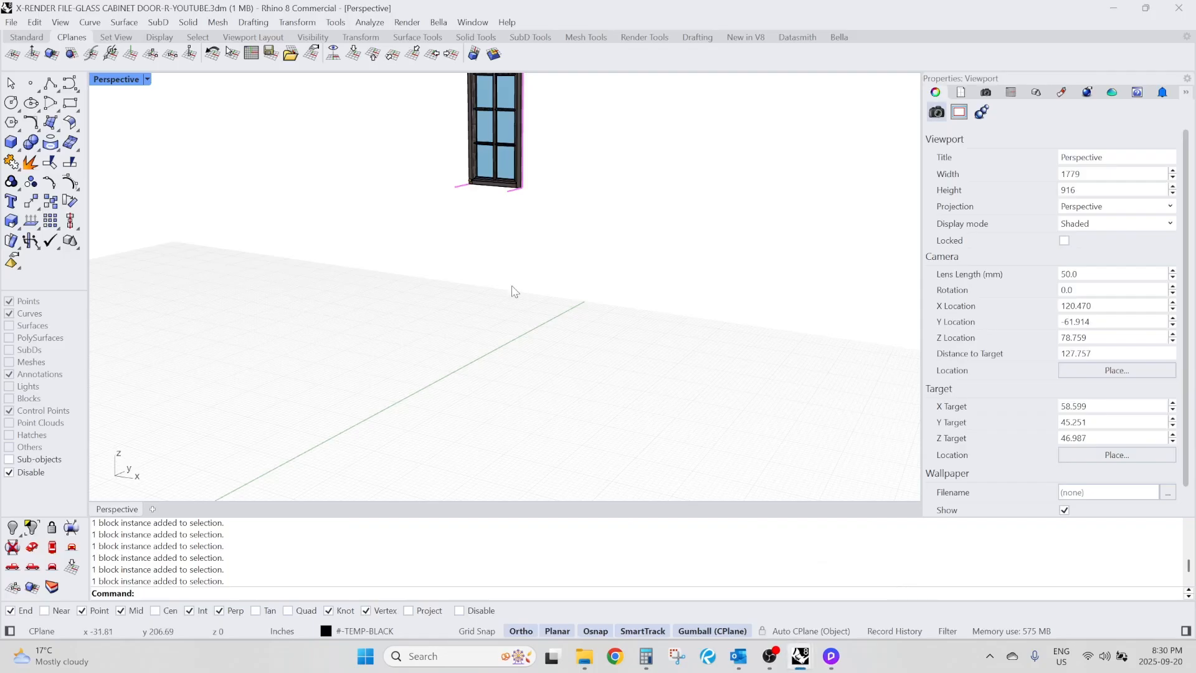
{"action": "right_click_drag", "start_coordinate": [468, 300], "coordinate": [442, 343]}
{"action": "left_click_drag", "start_coordinate": [449, 112], "coordinate": [548, 244]}
{"action": "scroll", "coordinate": [520, 171], "scroll_direction": "up", "scroll_amount": 7}
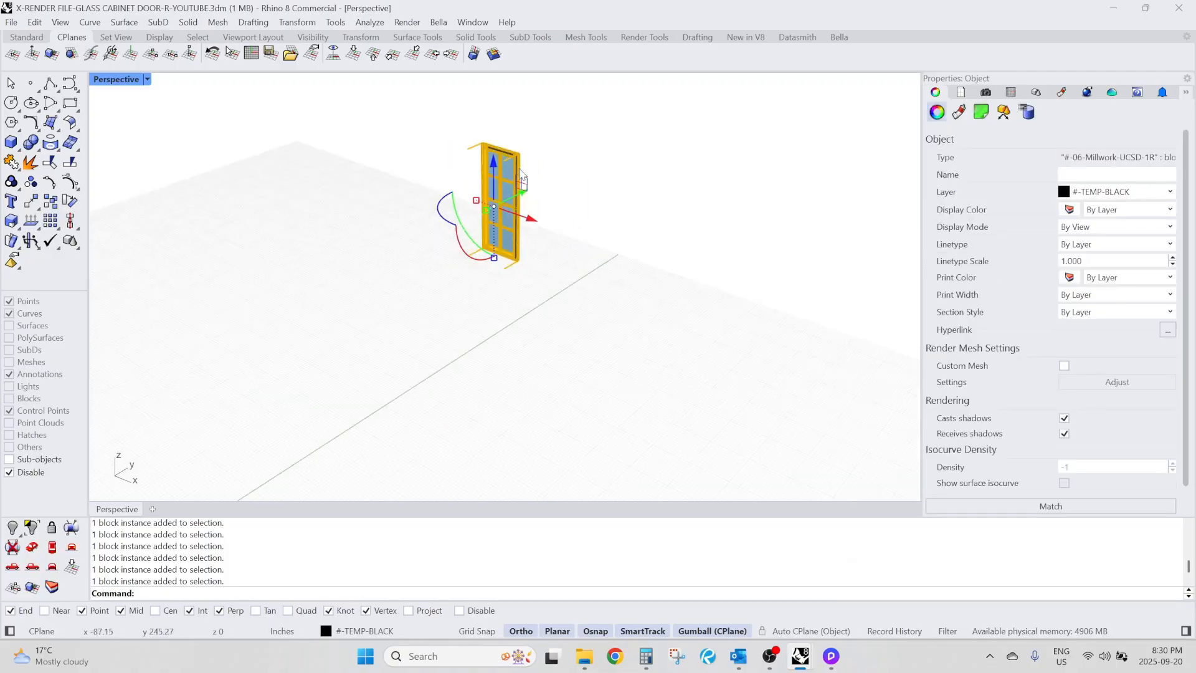
{"action": "type", "text": "M"}
{"action": "key", "text": "Return"}
{"action": "scroll", "coordinate": [561, 320], "scroll_direction": "up", "scroll_amount": 4}
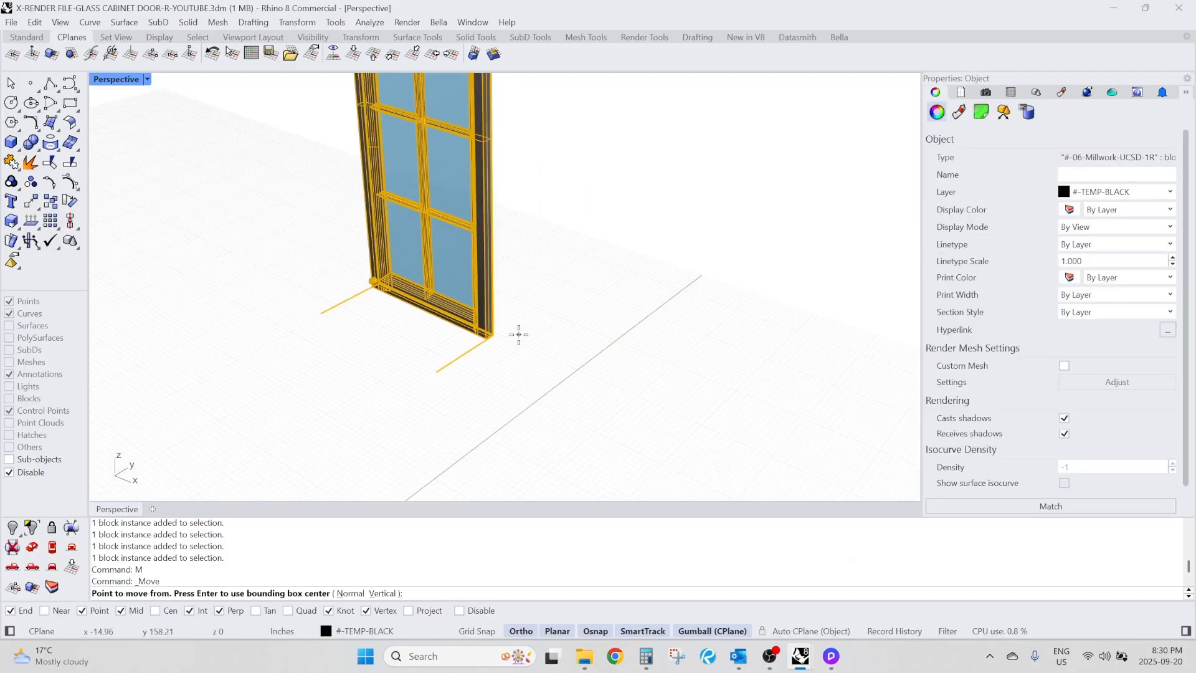
{"action": "left_click", "coordinate": [492, 334]}
{"action": "scroll", "coordinate": [648, 261], "scroll_direction": "down", "scroll_amount": 5}
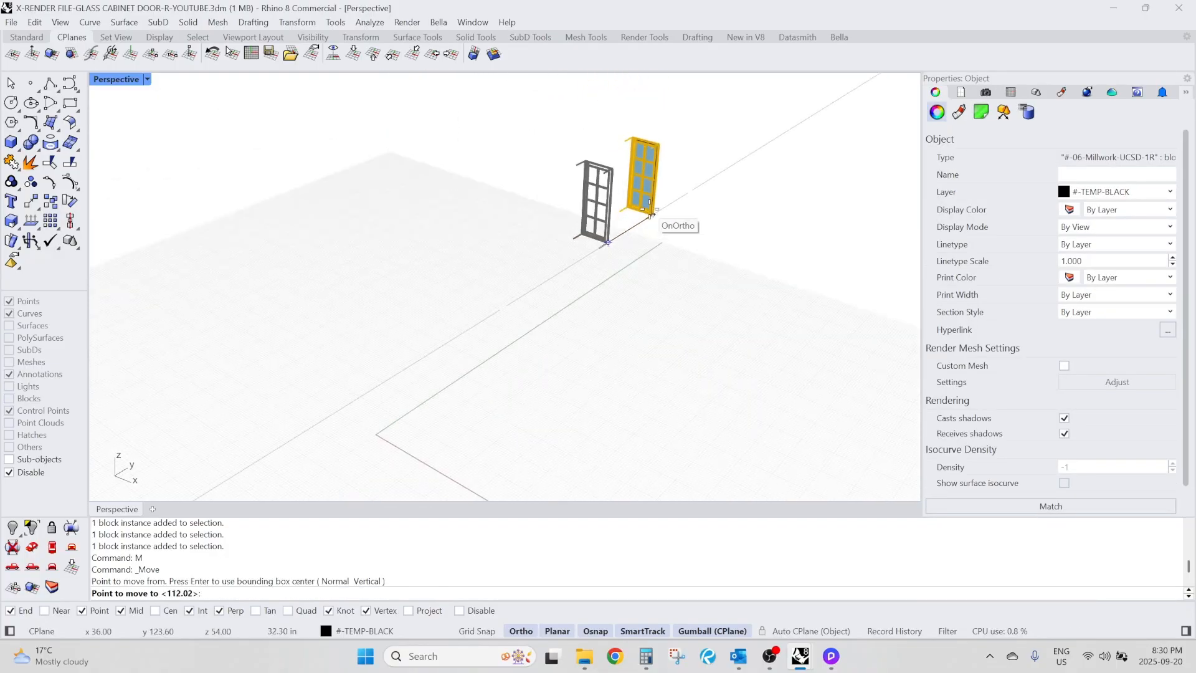
{"action": "scroll", "coordinate": [547, 334], "scroll_direction": "up", "scroll_amount": 5}
{"action": "type", "text": "0,0"}
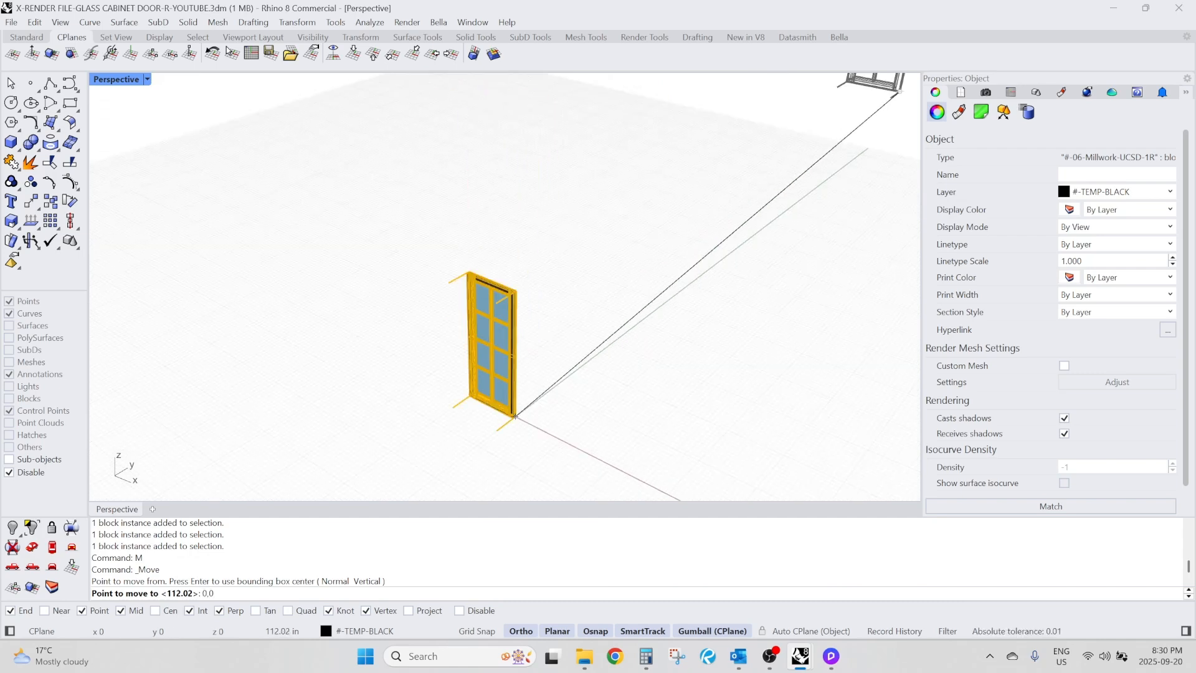
{"action": "key", "text": "Return"}
{"action": "left_click", "coordinate": [620, 405]}
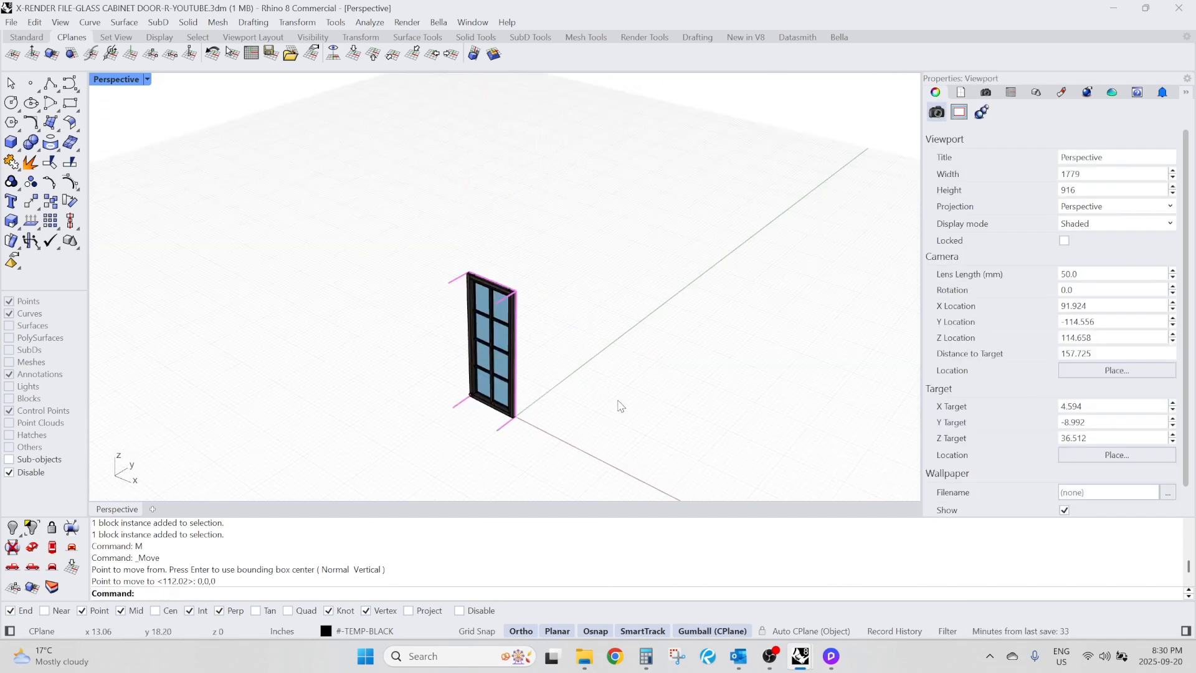
Check the door's lower corner against the origin and save the Rhino file.
{"action": "right_click_drag", "start_coordinate": [619, 405], "coordinate": [560, 428]}
{"action": "scroll", "coordinate": [506, 398], "scroll_direction": "up", "scroll_amount": 10}
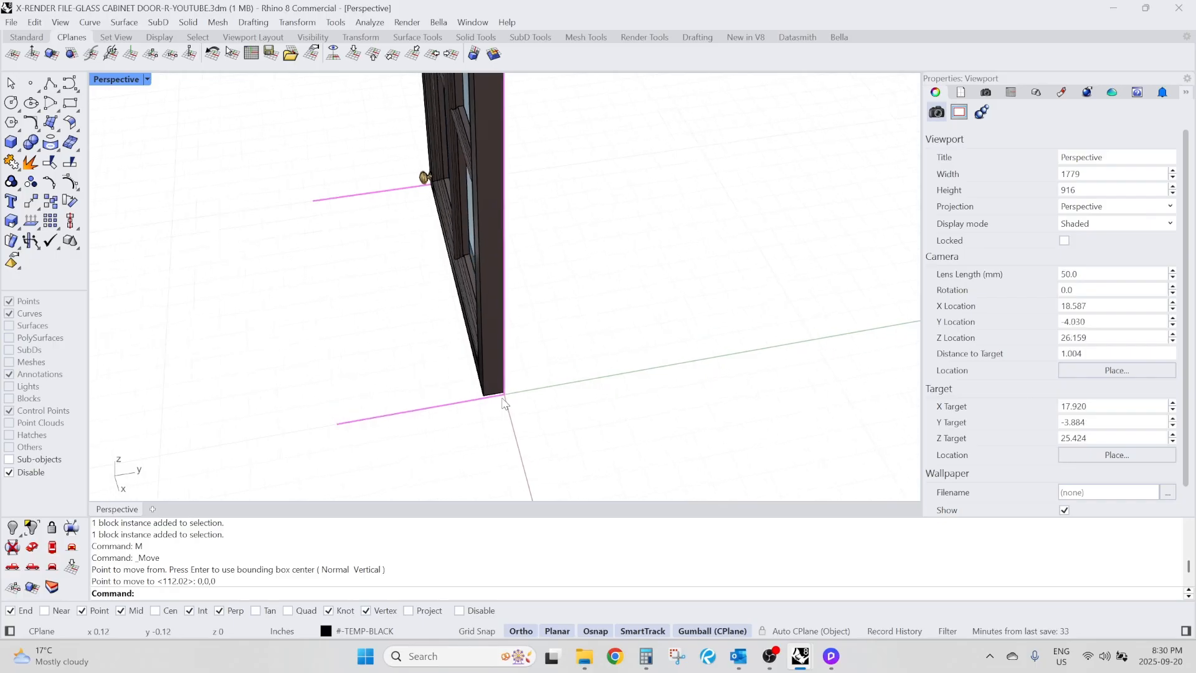
{"action": "scroll", "coordinate": [506, 399], "scroll_direction": "down", "scroll_amount": 15}
{"action": "scroll", "coordinate": [521, 402], "scroll_direction": "up", "scroll_amount": 5}
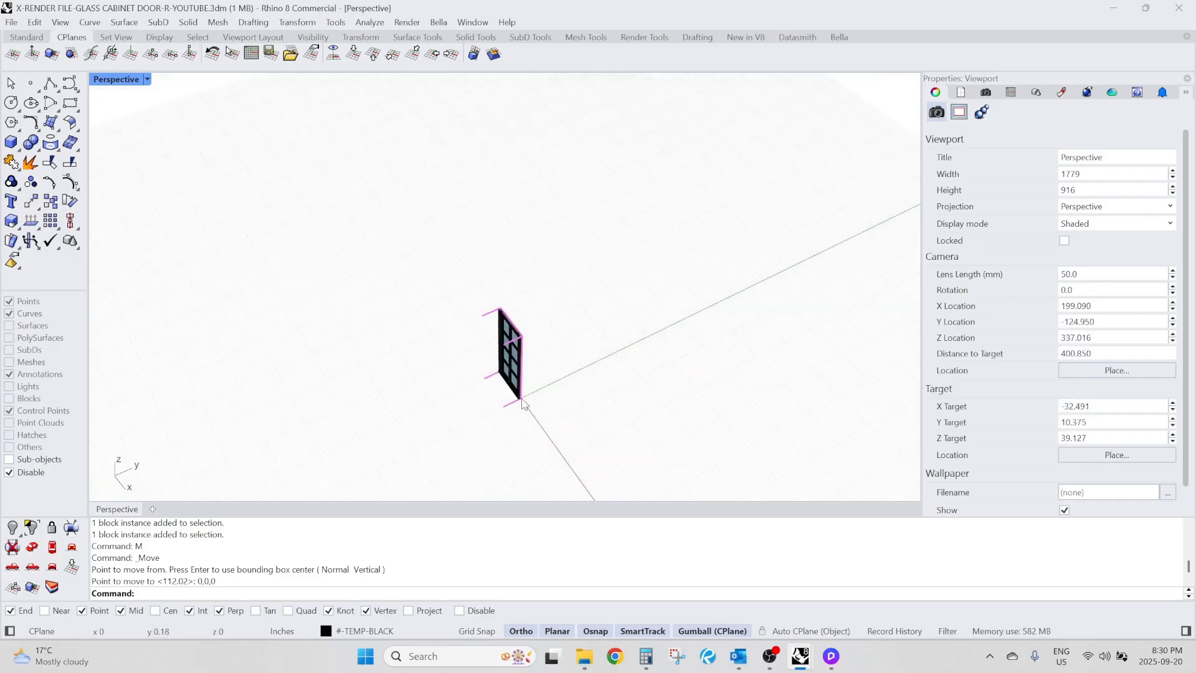
{"action": "scroll", "coordinate": [523, 405], "scroll_direction": "up", "scroll_amount": 4}
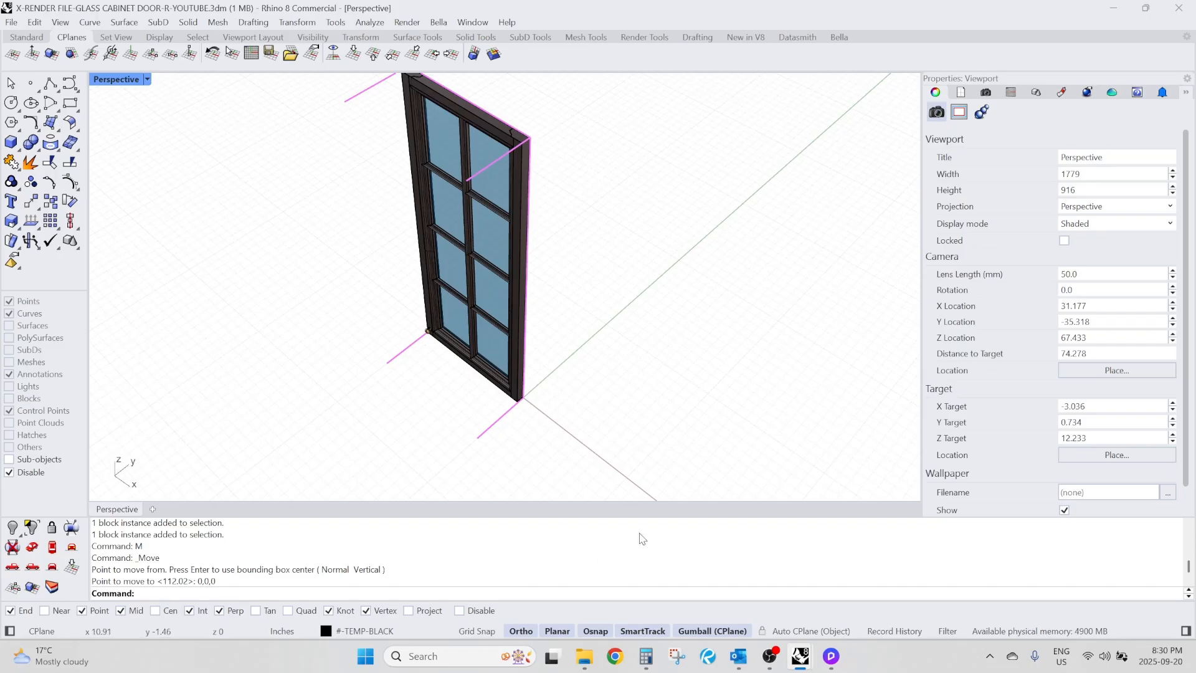
{"action": "key", "text": "ctrl+s"}
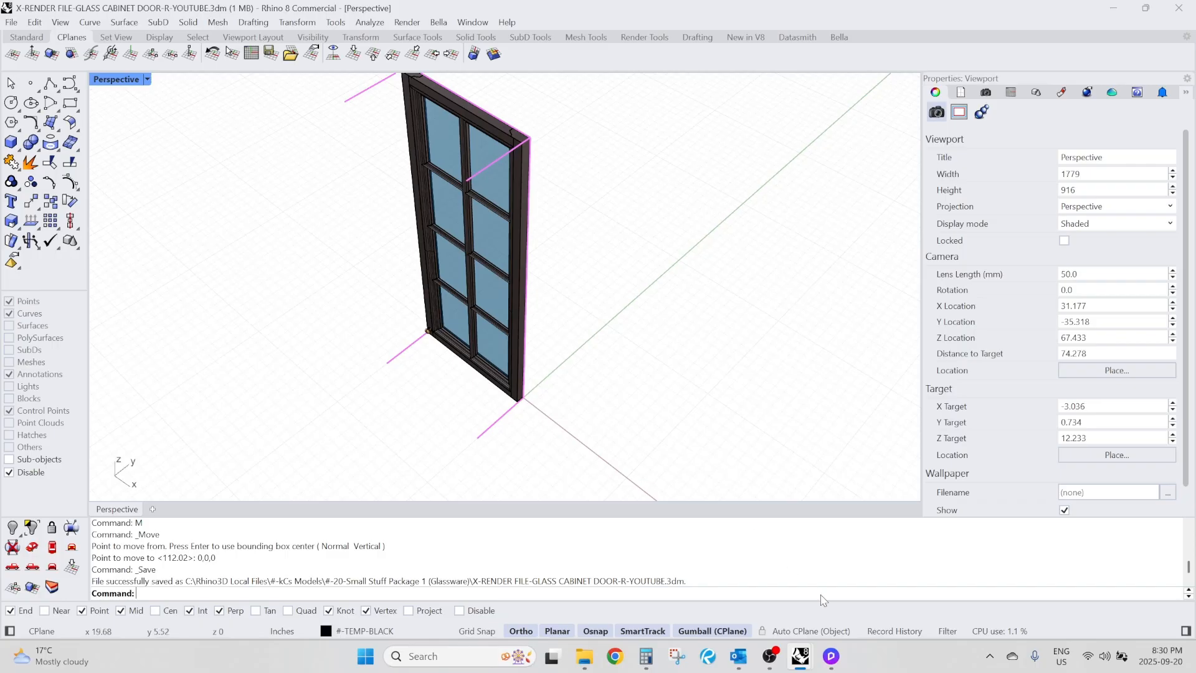
In D5 Render, import X-RENDER FILE-GLASS CABINET DOOR-R-YOUTUBE and place the door on the countertop.
{"action": "left_click", "coordinate": [839, 661]}
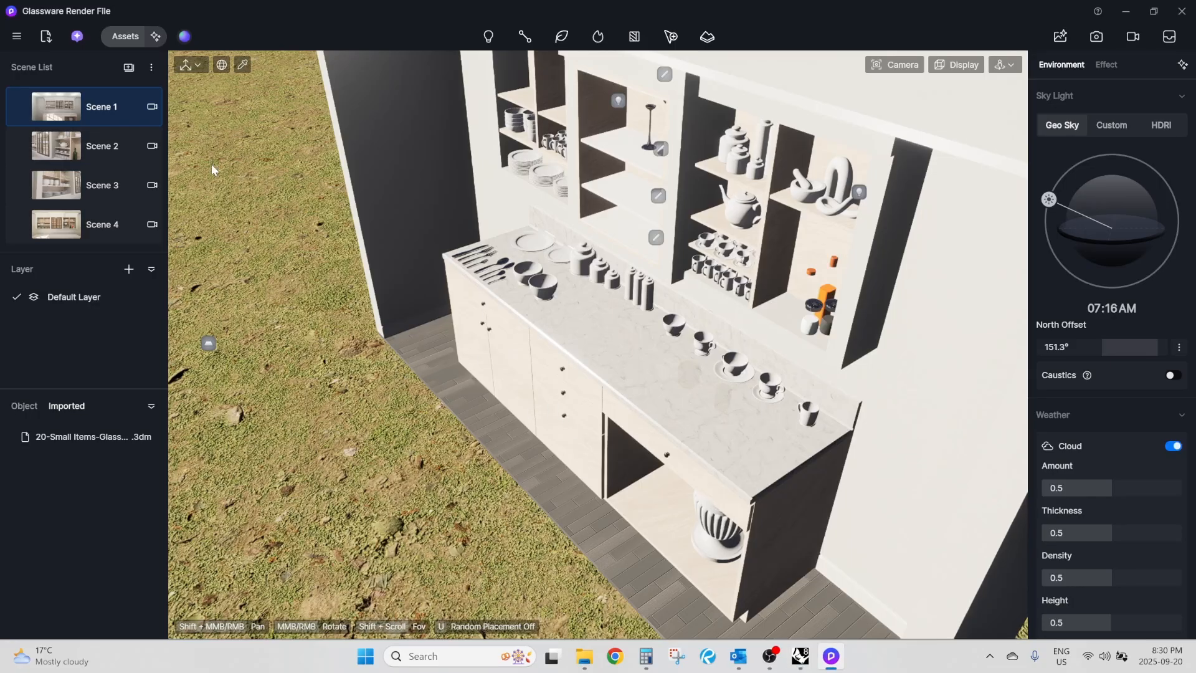
{"action": "left_click", "coordinate": [50, 41]}
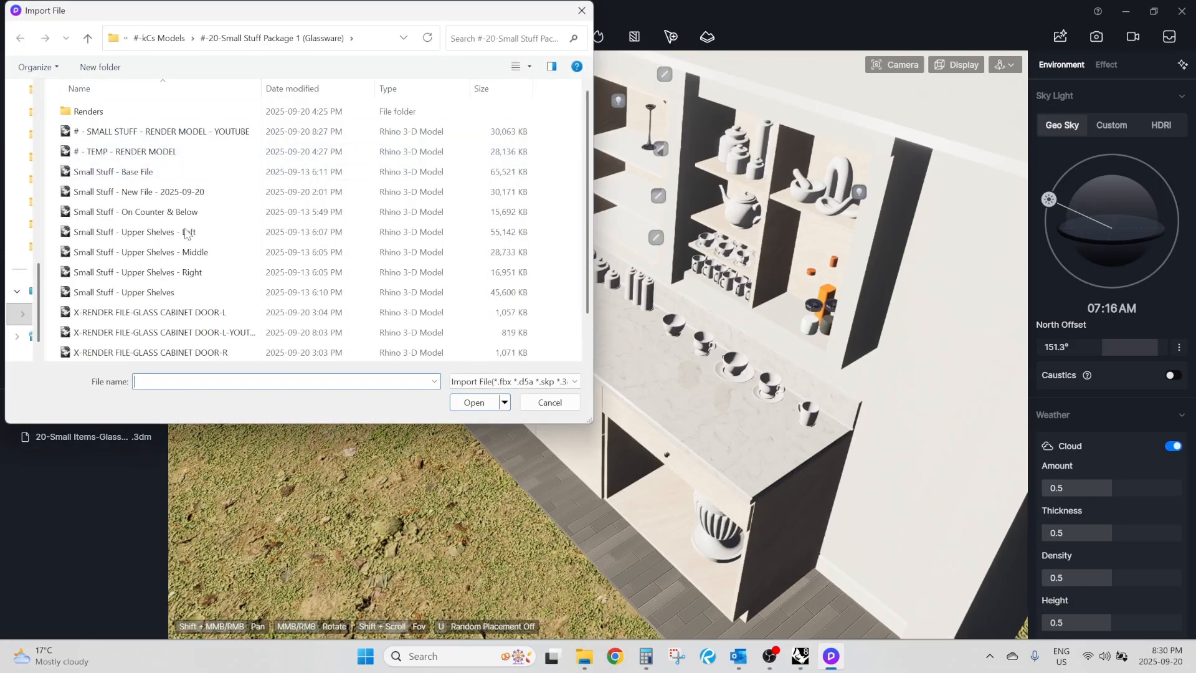
{"action": "scroll", "coordinate": [189, 300], "scroll_direction": "down", "scroll_amount": 1}
{"action": "left_click", "coordinate": [191, 337]}
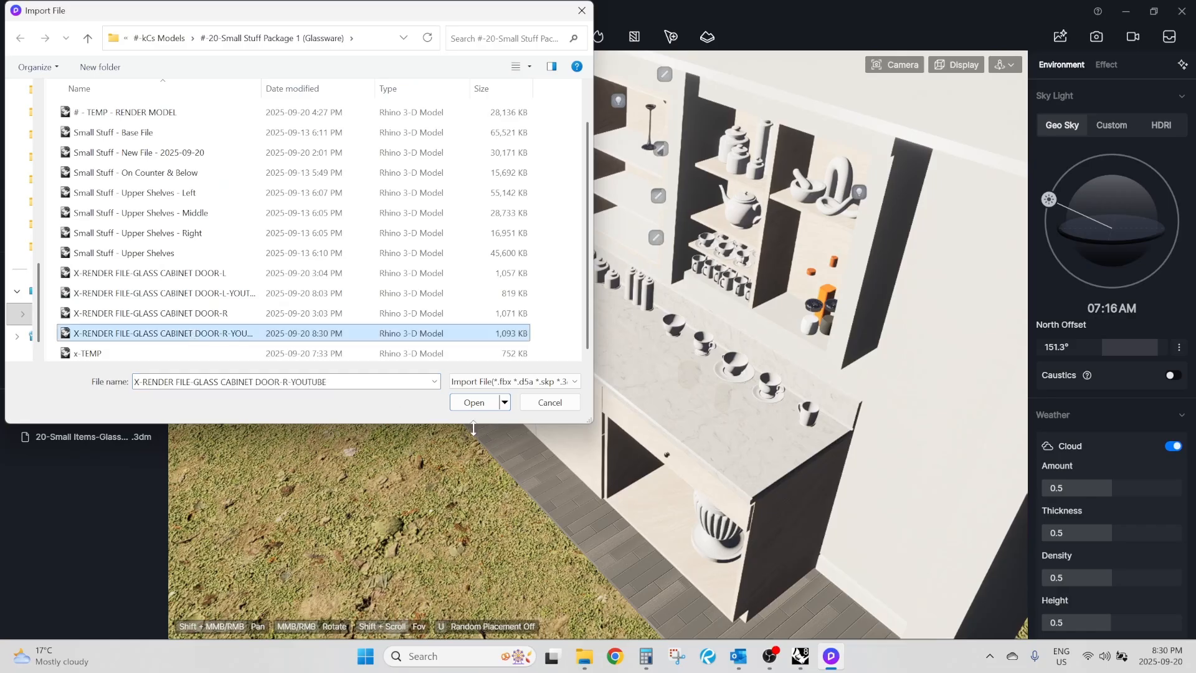
{"action": "left_click", "coordinate": [475, 405]}
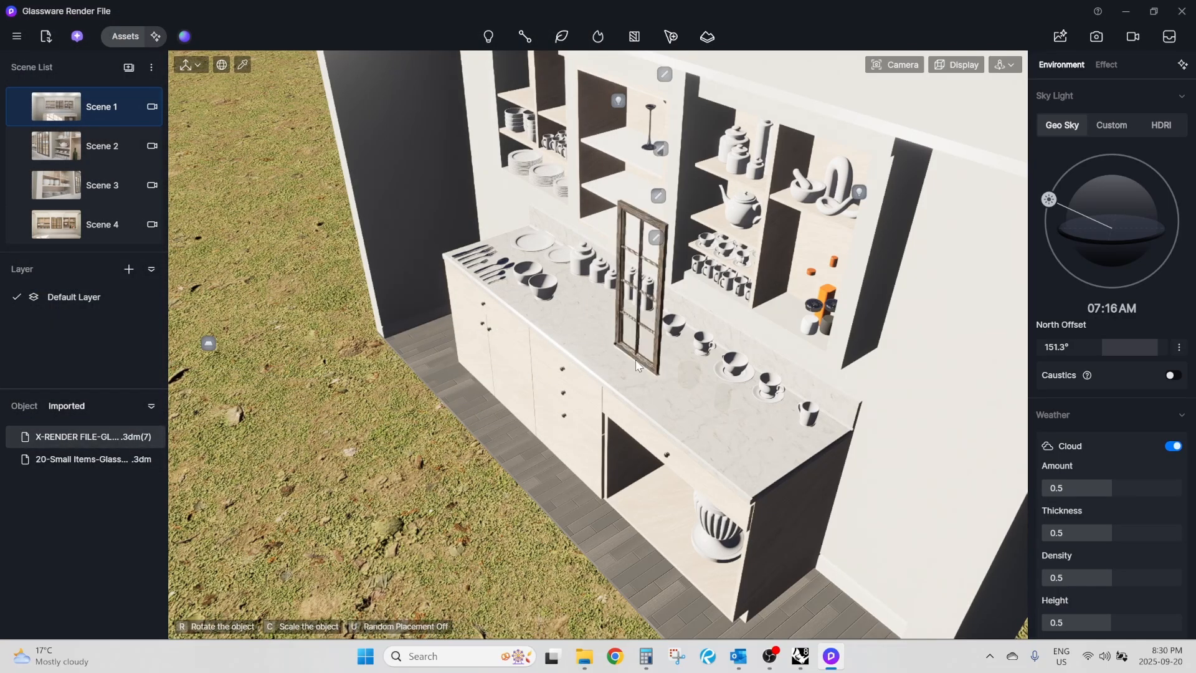
{"action": "left_click", "coordinate": [625, 368]}
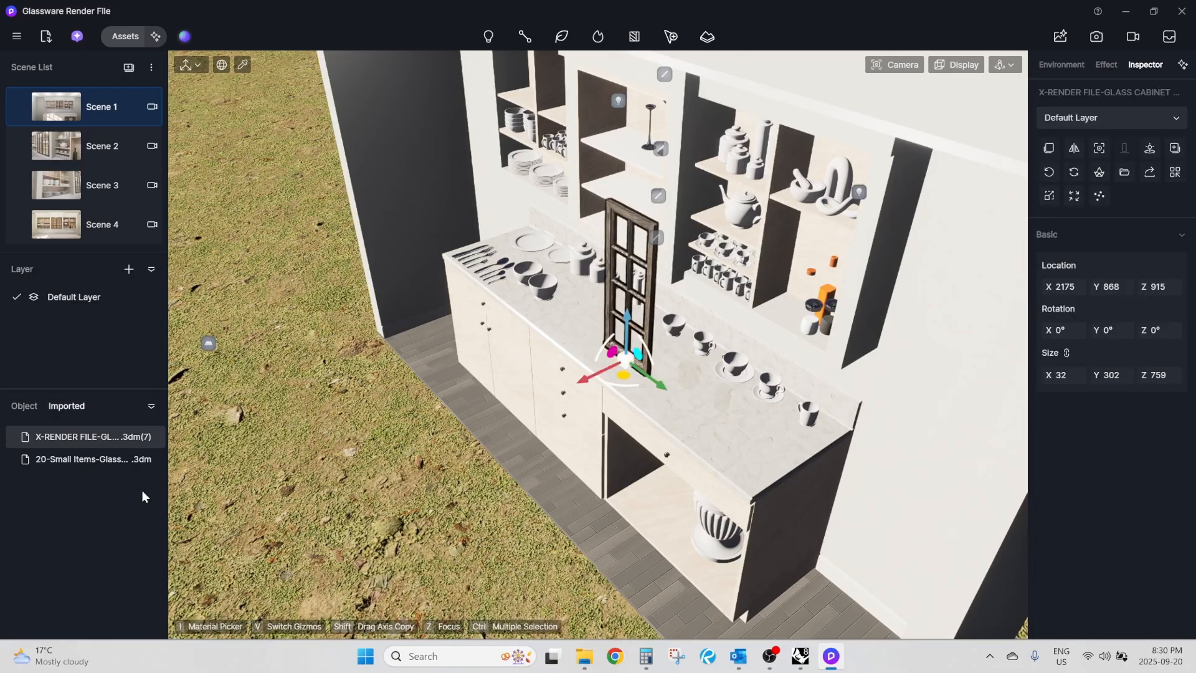
Sync the imported glass door's pivot with its source file and inspect the pivot at the lower corner.
{"action": "left_click", "coordinate": [24, 409]}
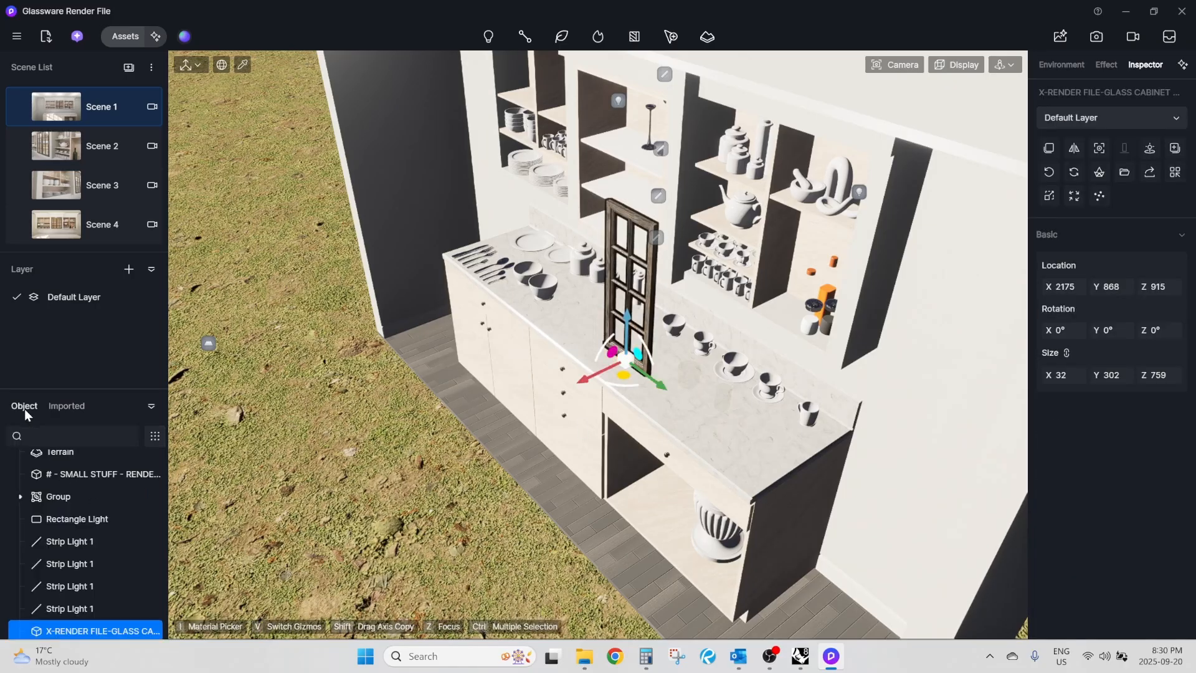
{"action": "right_click", "coordinate": [91, 636]}
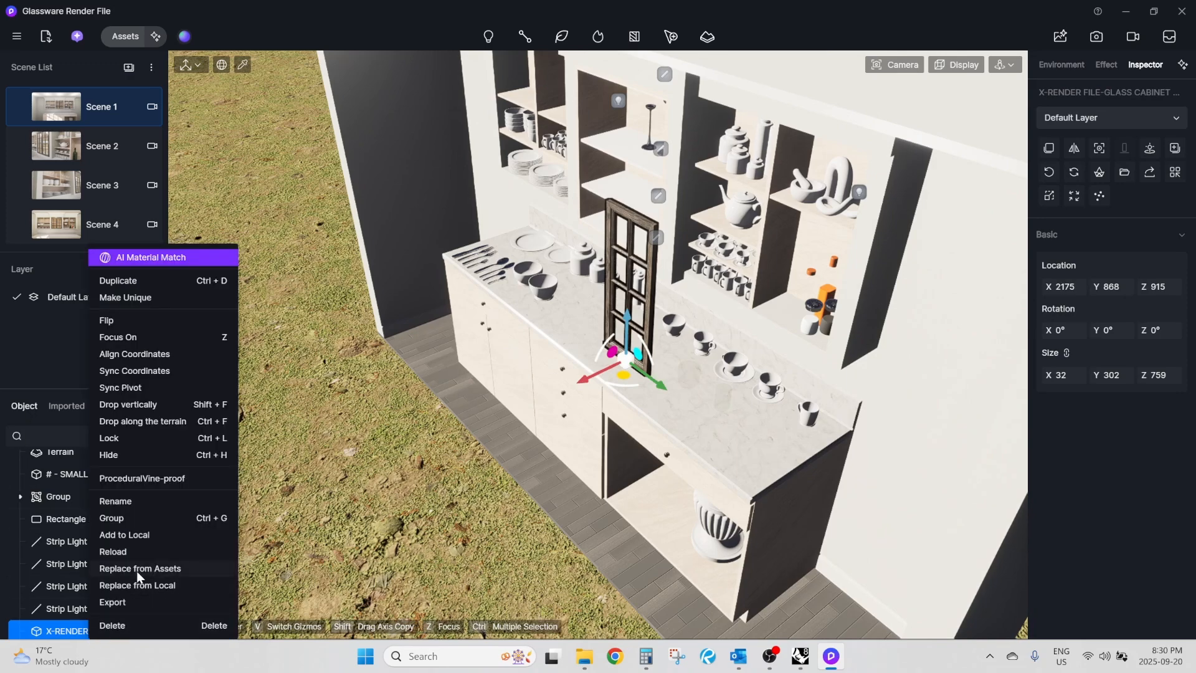
{"action": "left_click", "coordinate": [132, 387]}
{"action": "scroll", "coordinate": [700, 287], "scroll_direction": "up", "scroll_amount": 3}
{"action": "scroll", "coordinate": [699, 287], "scroll_direction": "up", "scroll_amount": 5}
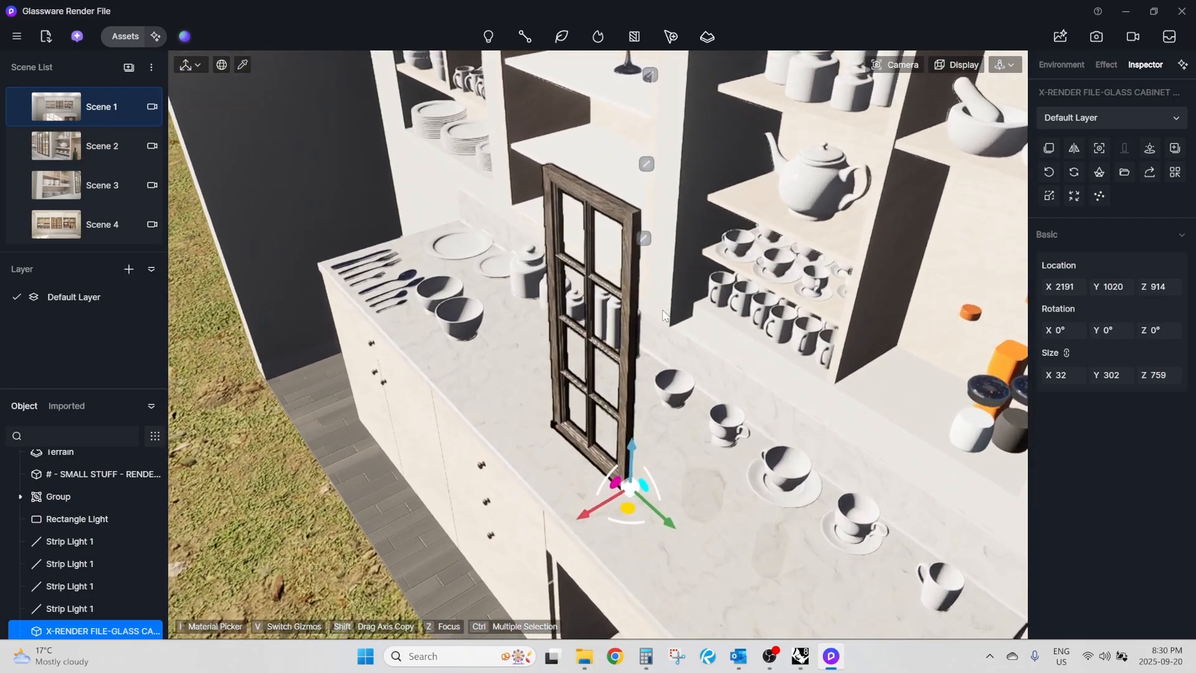
{"action": "right_click_drag", "start_coordinate": [606, 411], "coordinate": [659, 562]}
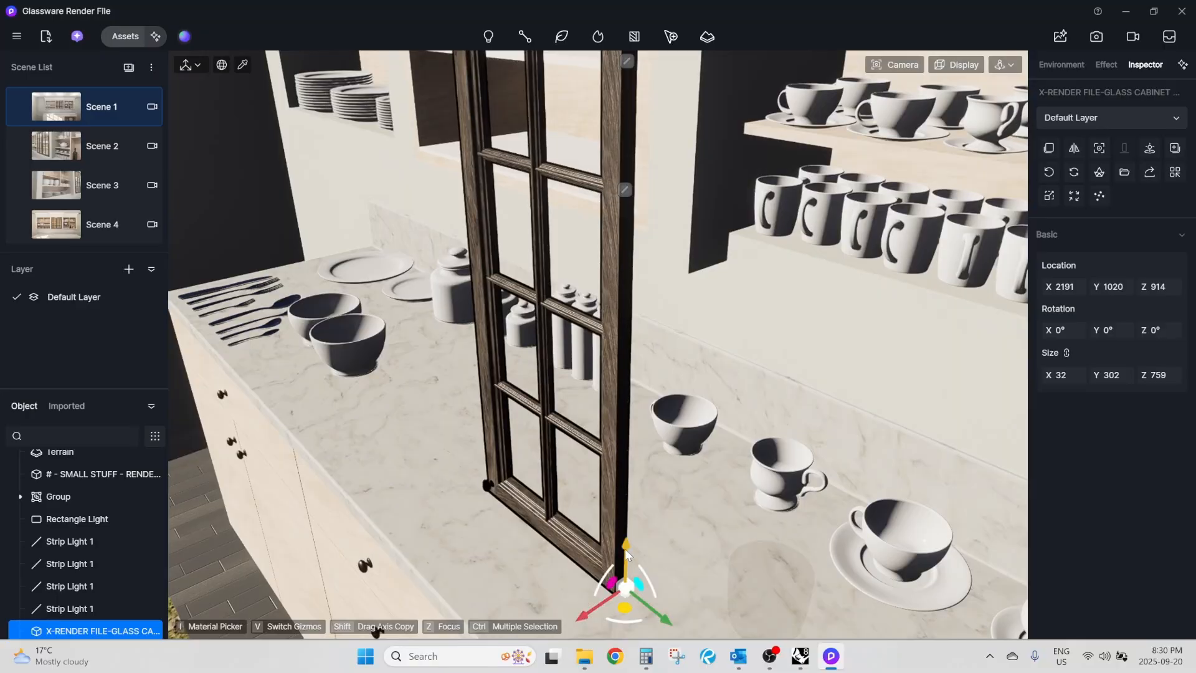
Raise the glass door above the counter to about Z 1394 and set the realtime quality to Precise.
{"action": "left_click_drag", "start_coordinate": [626, 548], "coordinate": [633, 211]}
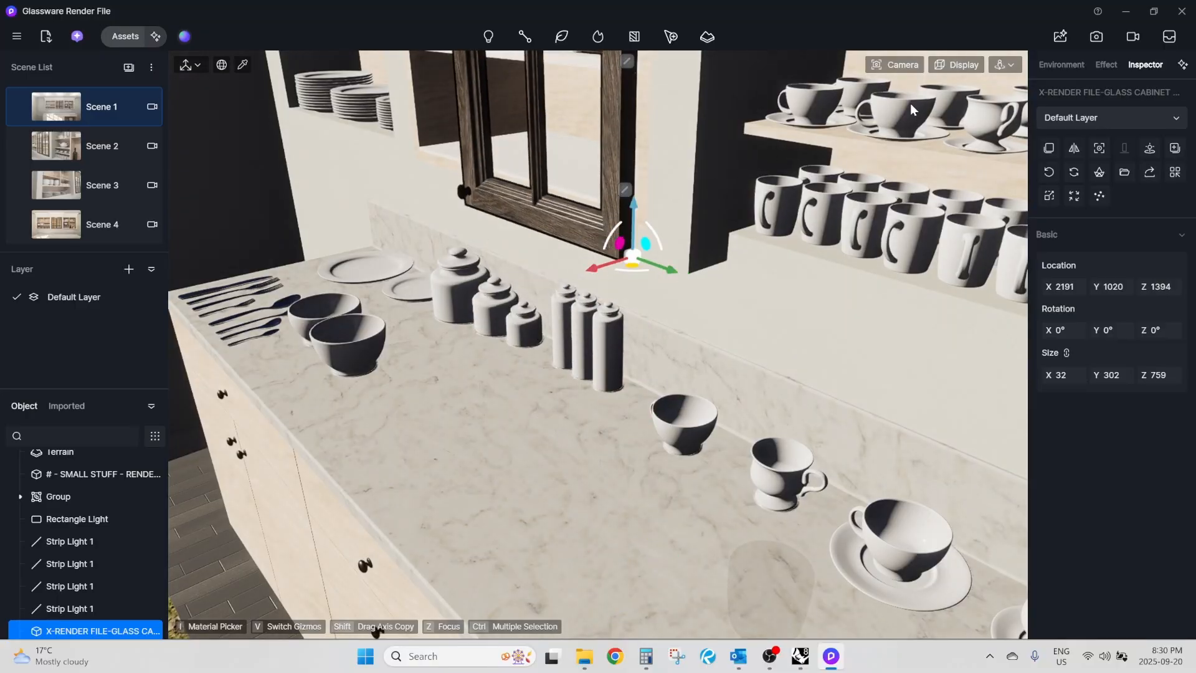
{"action": "left_click", "coordinate": [965, 65]}
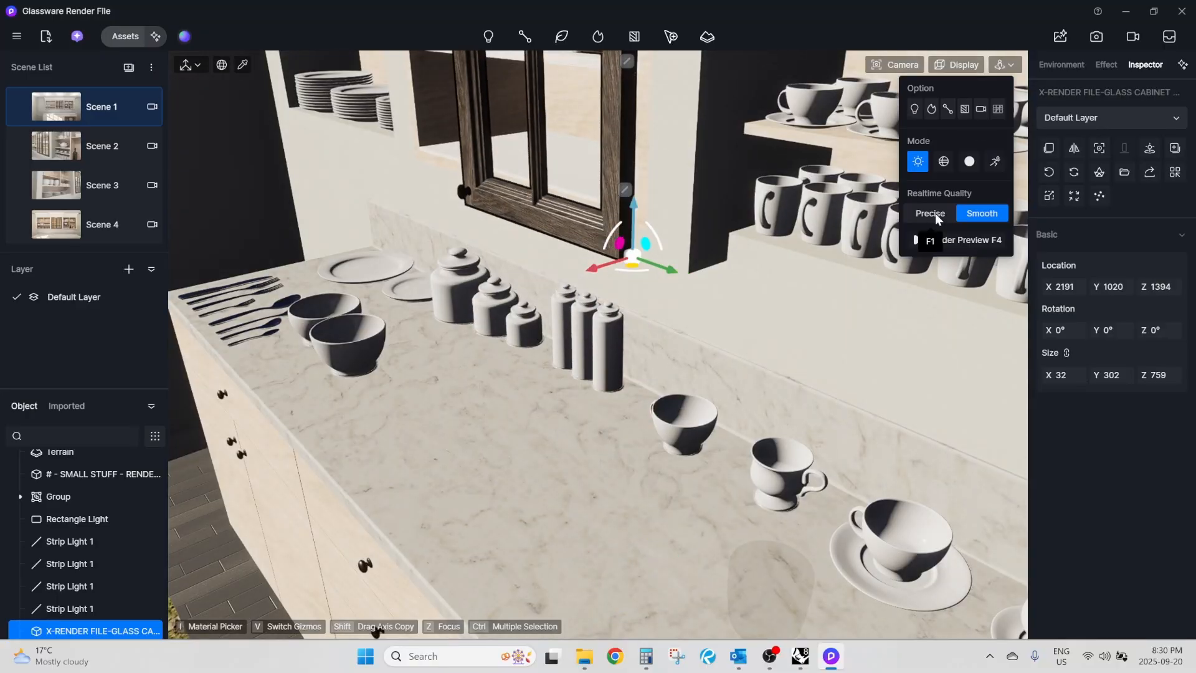
{"action": "left_click", "coordinate": [935, 213]}
{"action": "scroll", "coordinate": [601, 148], "scroll_direction": "up", "scroll_amount": 4}
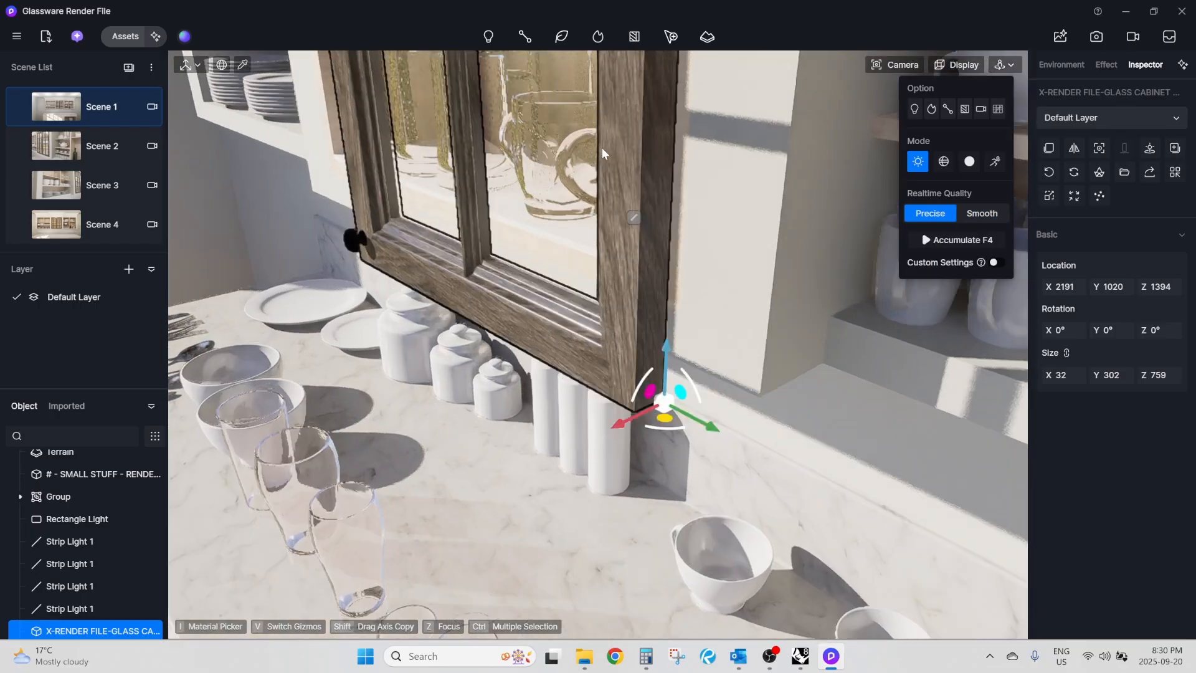
{"action": "scroll", "coordinate": [495, 390], "scroll_direction": "down", "scroll_amount": 3}
{"action": "right_click_drag", "start_coordinate": [533, 398], "coordinate": [611, 305]}
{"action": "scroll", "coordinate": [533, 398], "scroll_direction": "down", "scroll_amount": 2}
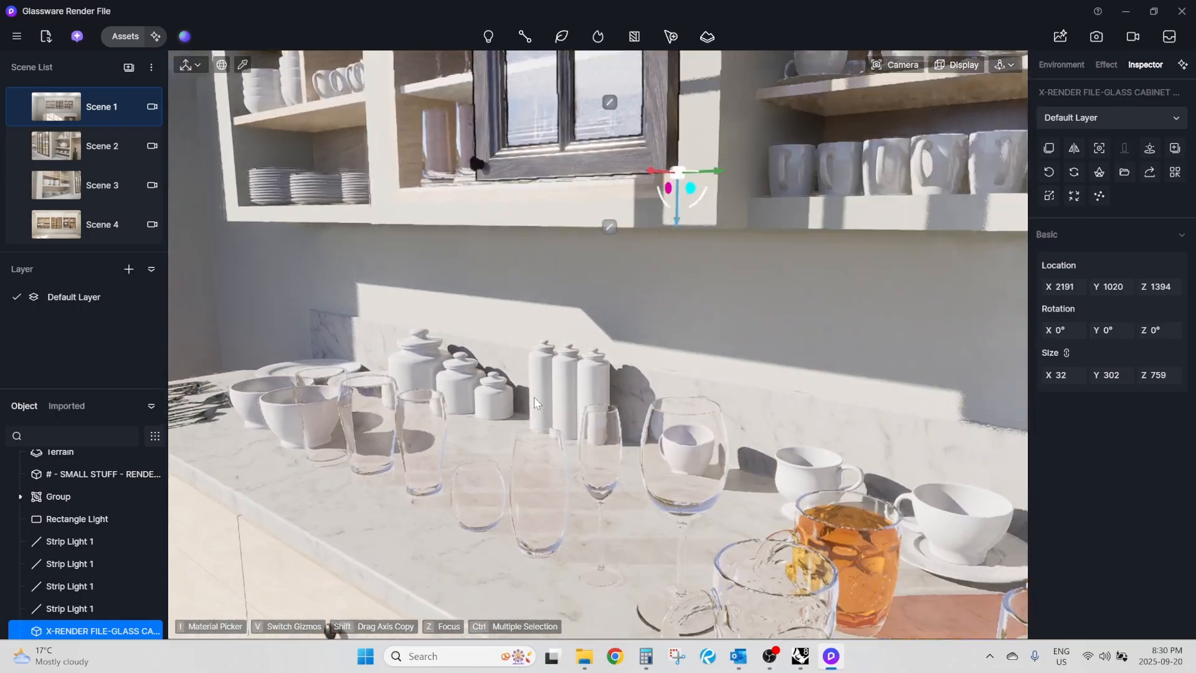
{"action": "scroll", "coordinate": [594, 347], "scroll_direction": "up", "scroll_amount": 3}
{"action": "right_click_drag", "start_coordinate": [597, 348], "coordinate": [543, 491]}
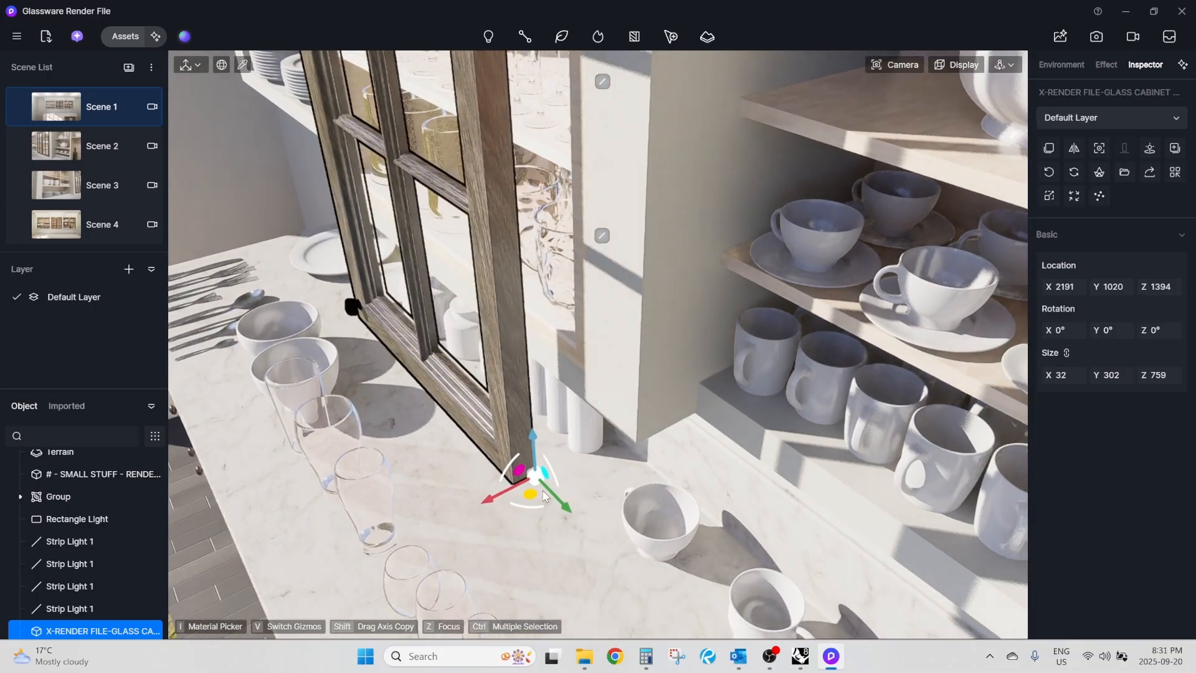
Move the glass door against the middle upper cabinet's front at X 2316, Y 921, Z 1414.
{"action": "left_click_drag", "start_coordinate": [529, 494], "coordinate": [588, 340]}
{"action": "scroll", "coordinate": [582, 343], "scroll_direction": "up", "scroll_amount": 10}
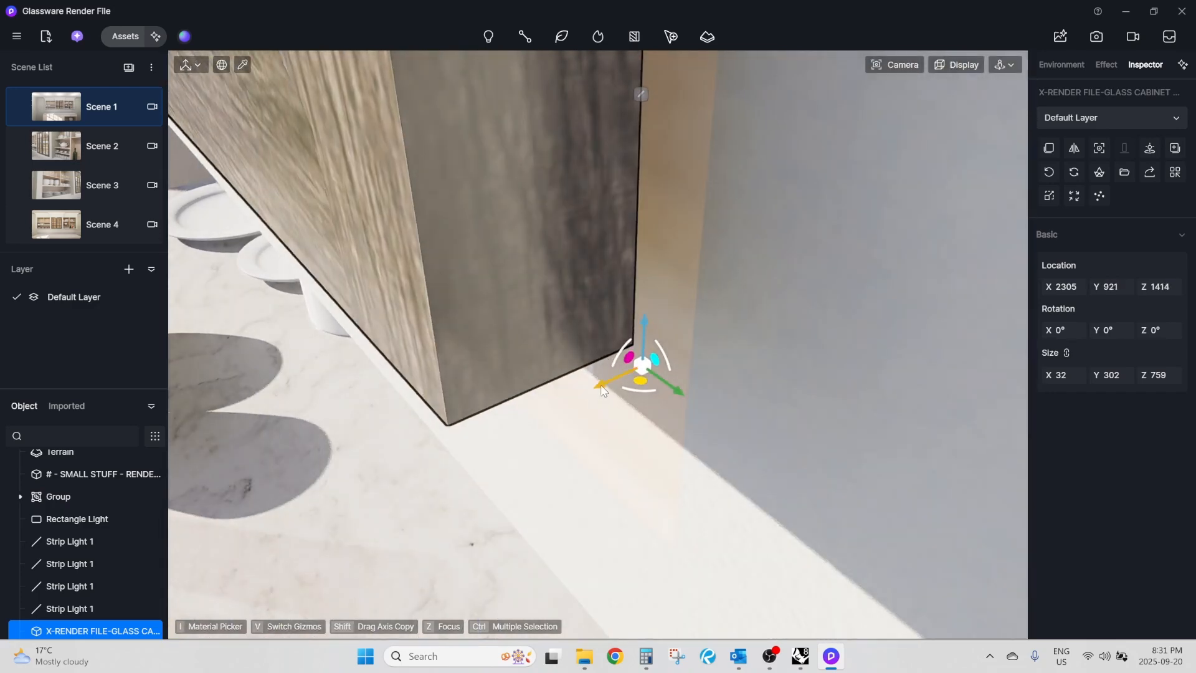
{"action": "left_click_drag", "start_coordinate": [601, 389], "coordinate": [686, 364]}
{"action": "right_click_drag", "start_coordinate": [651, 414], "coordinate": [651, 415]}
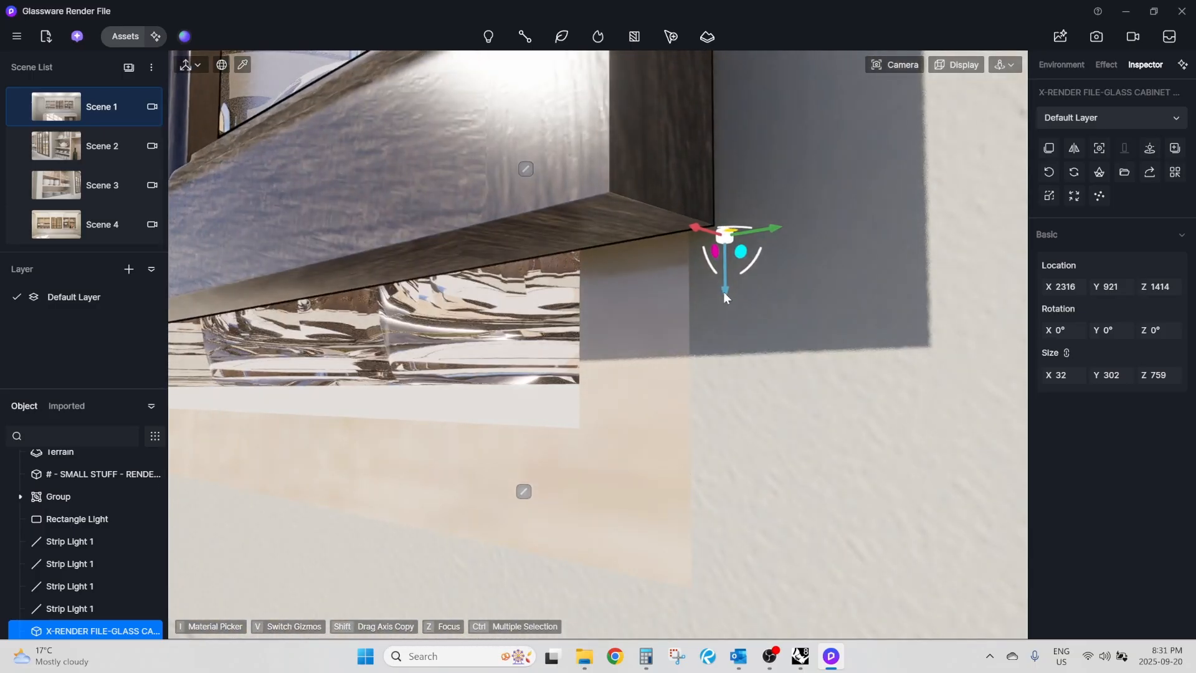
Align the door's lower corner with the cabinet opening by lowering it to Z 1373 and shifting it to Y 912.
{"action": "left_click_drag", "start_coordinate": [724, 292], "coordinate": [711, 661]}
{"action": "right_click_drag", "start_coordinate": [655, 540], "coordinate": [655, 540]}
{"action": "scroll", "coordinate": [870, 337], "scroll_direction": "down", "scroll_amount": 4}
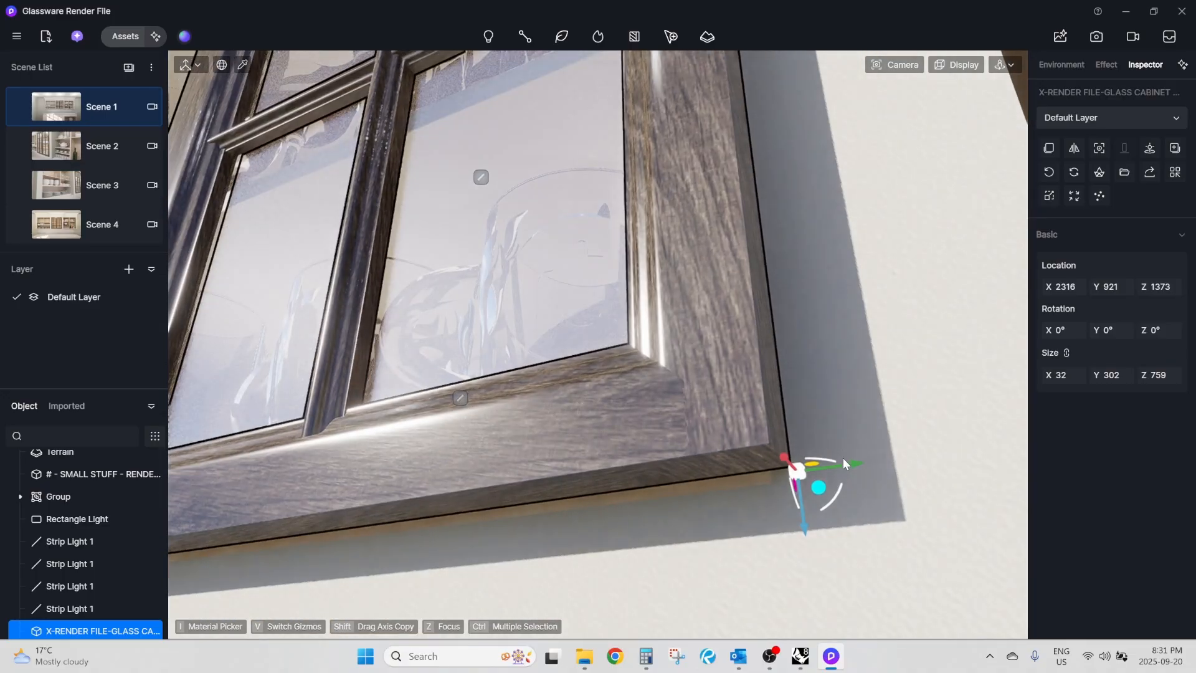
{"action": "left_click_drag", "start_coordinate": [843, 462], "coordinate": [806, 480]}
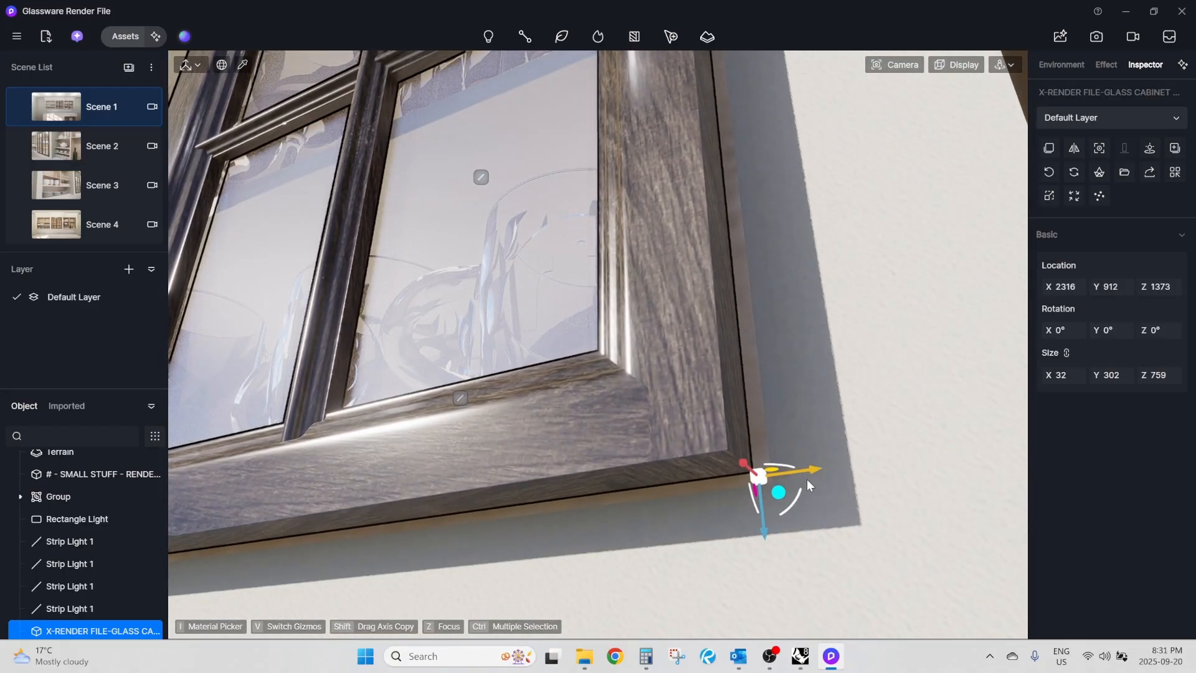
{"action": "right_click_drag", "start_coordinate": [790, 500], "coordinate": [821, 384]}
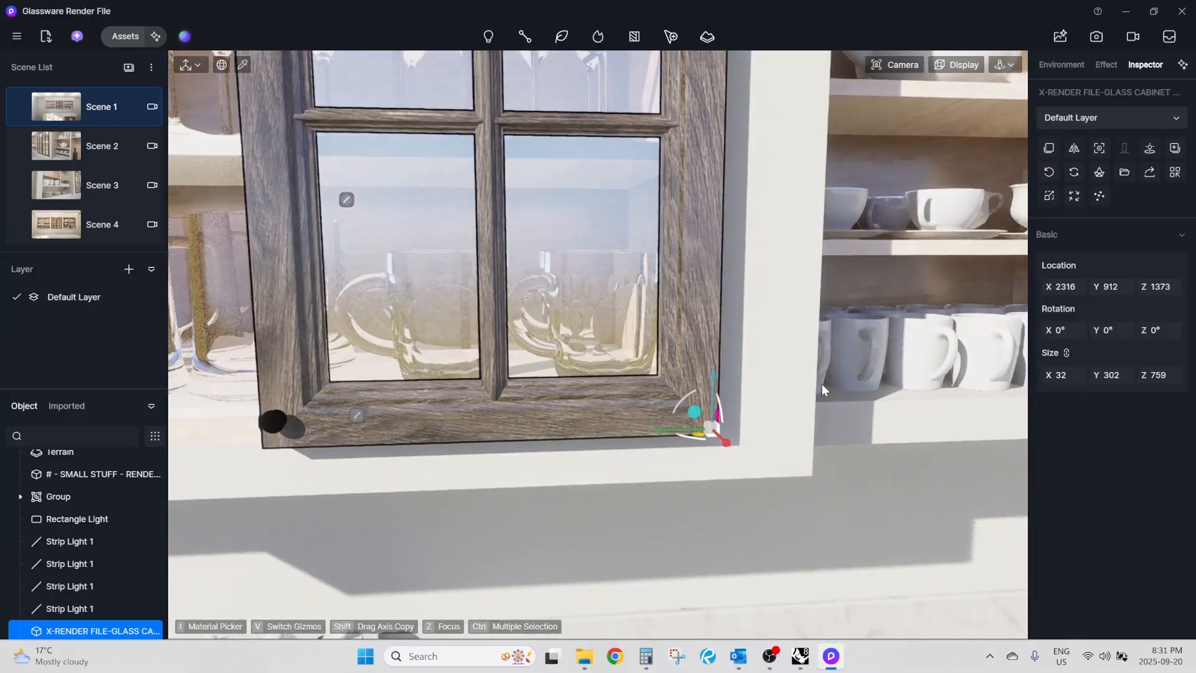
Copy the glass door along the cabinet front to Y 606 and flip the copy.
{"action": "scroll", "coordinate": [839, 441], "scroll_direction": "down", "scroll_amount": 3}
{"action": "scroll", "coordinate": [839, 443], "scroll_direction": "down", "scroll_amount": 3}
{"action": "right_click_drag", "start_coordinate": [716, 412], "coordinate": [731, 401]}
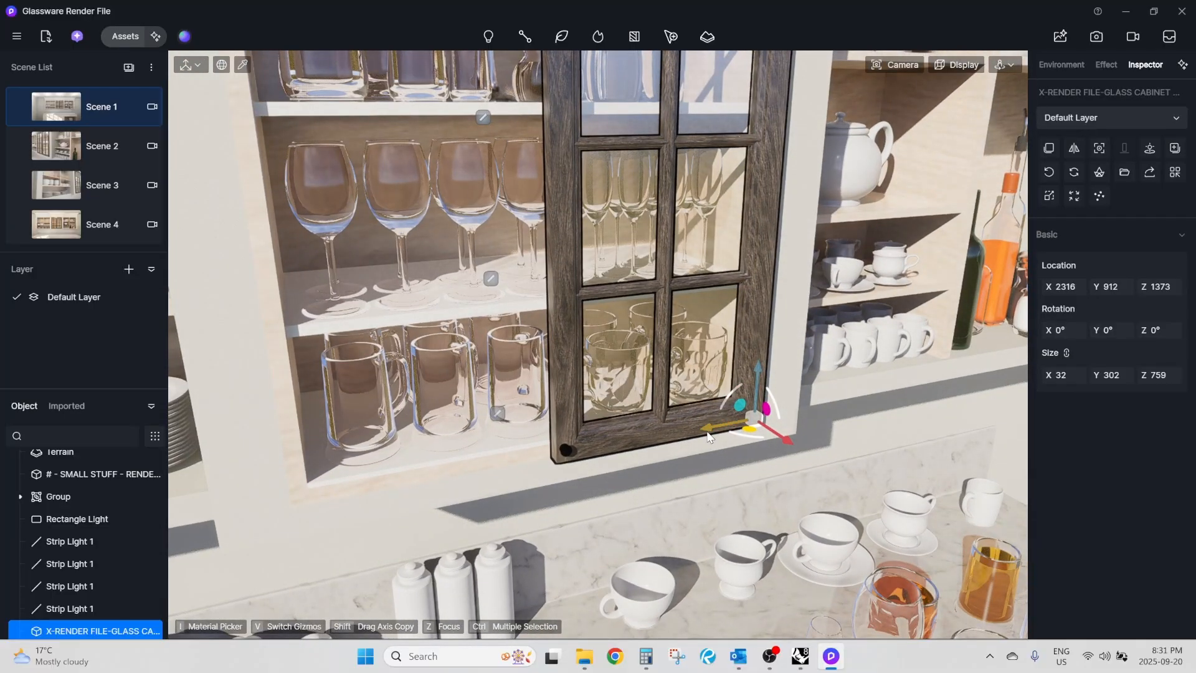
{"action": "left_click_drag", "start_coordinate": [708, 436], "coordinate": [492, 474]}
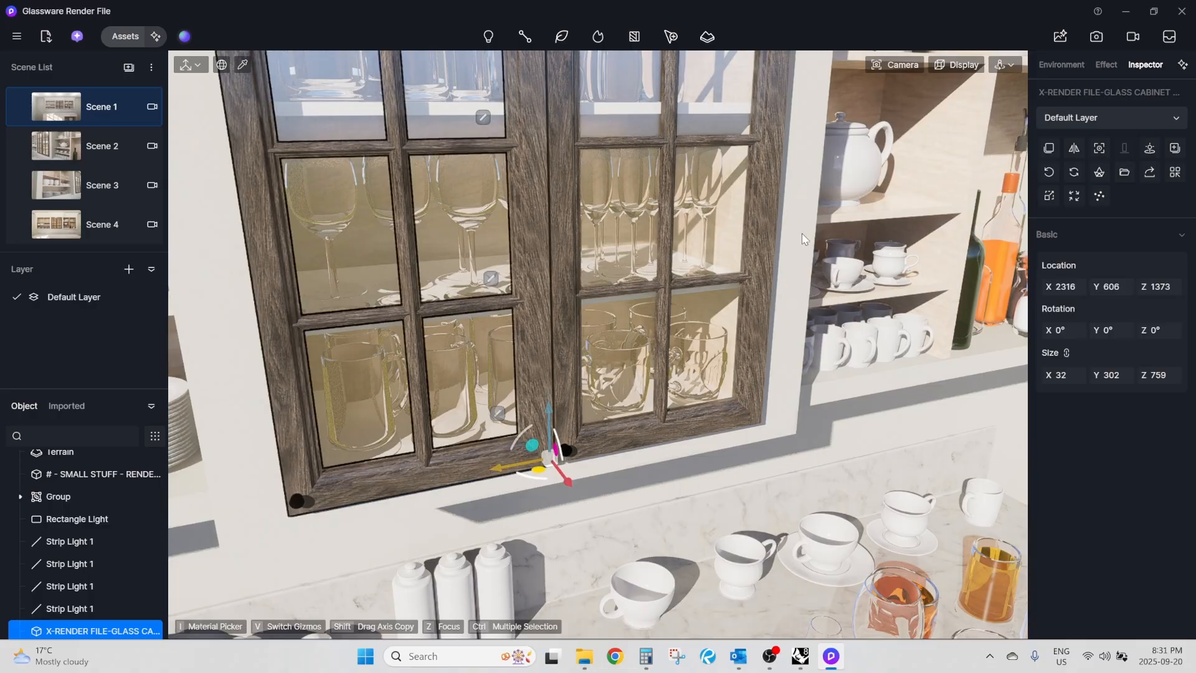
{"action": "left_click", "coordinate": [1075, 150]}
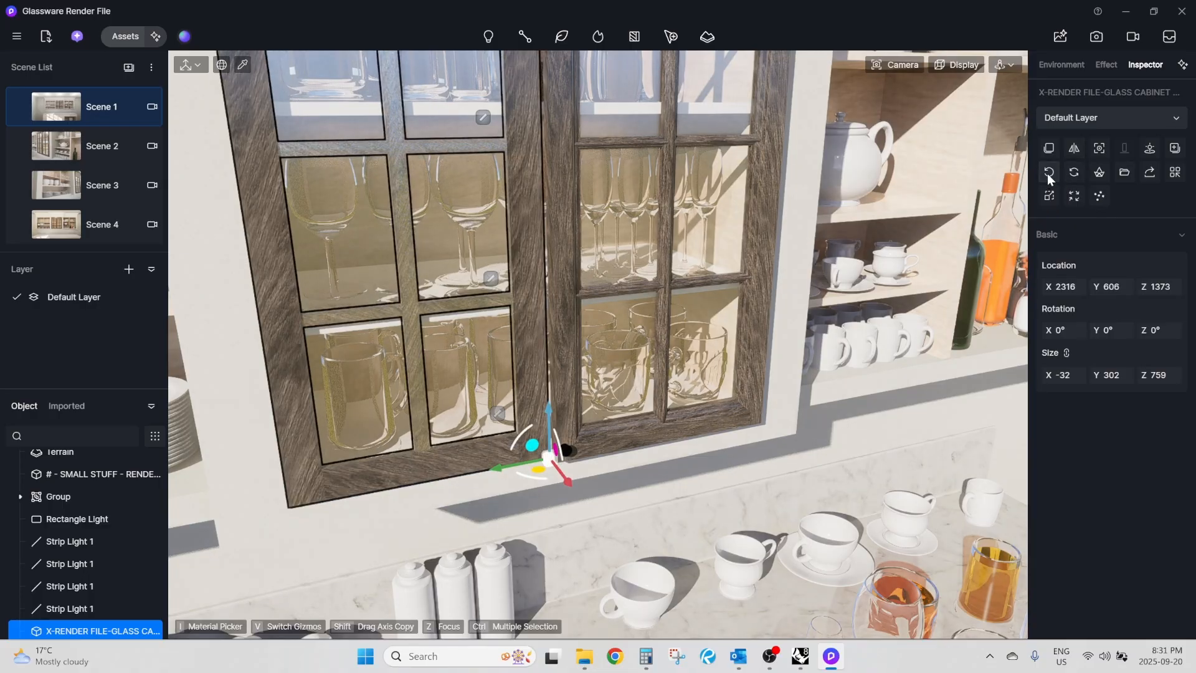
{"action": "left_click", "coordinate": [1048, 173]}
{"action": "left_click", "coordinate": [1075, 148]}
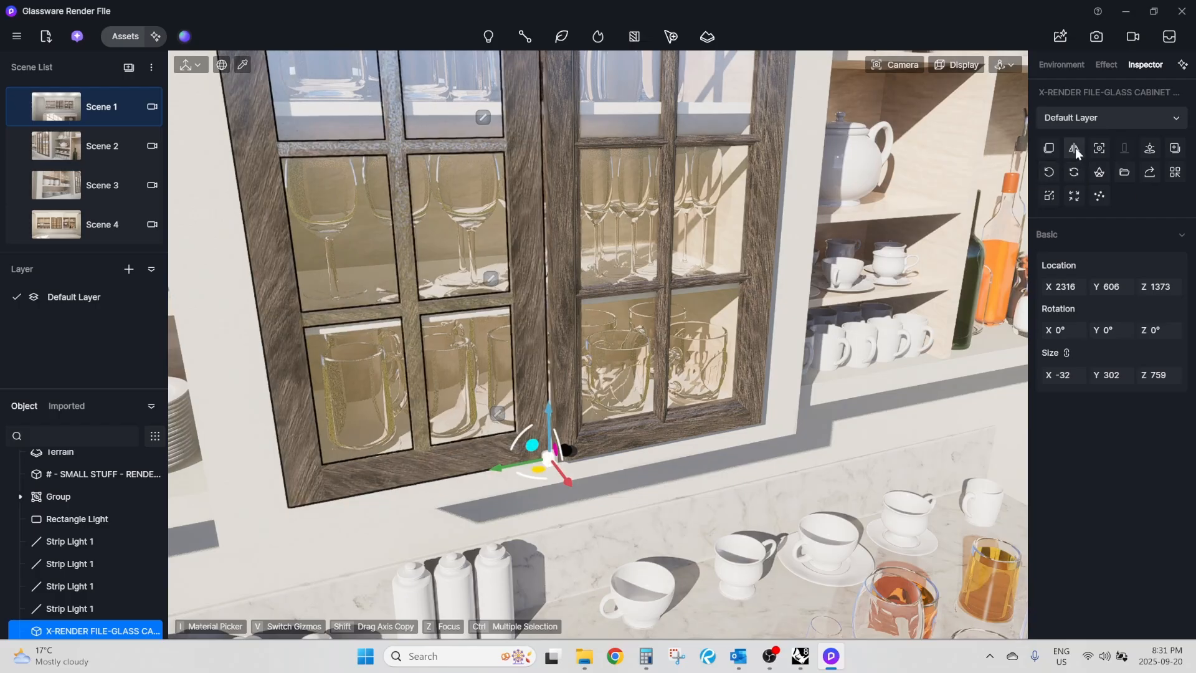
Rotate the flipped copy 180° about Z and move it to Y 301 so both door knobs meet at the centre.
{"action": "left_click_drag", "start_coordinate": [529, 477], "coordinate": [667, 373]}
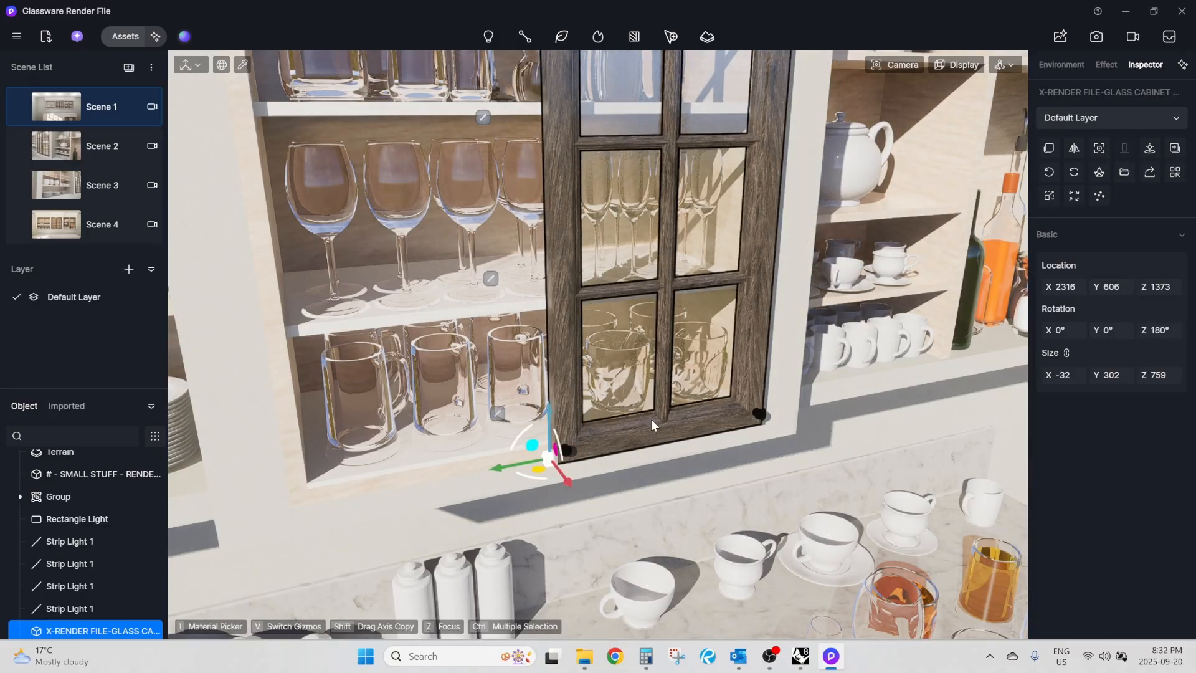
{"action": "left_click_drag", "start_coordinate": [492, 473], "coordinate": [206, 499]}
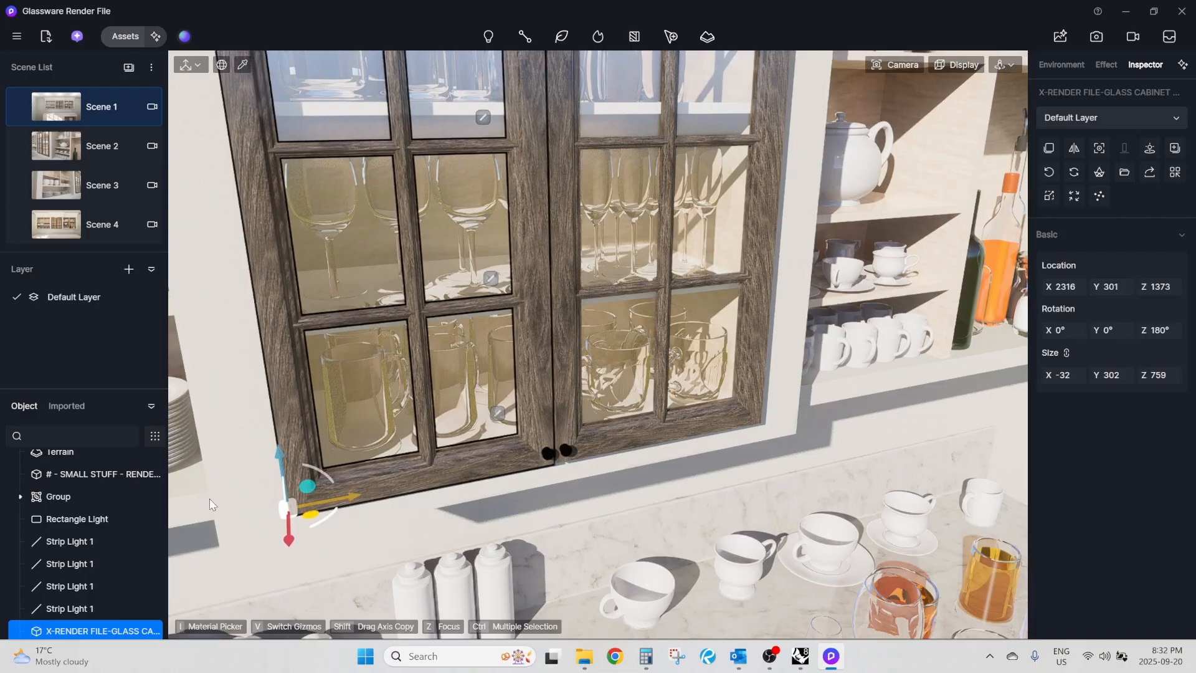
Shift the flipped glass door along the cabinet front to Y 302 to tighten the centre seam.
{"action": "scroll", "coordinate": [568, 457], "scroll_direction": "up", "scroll_amount": 5}
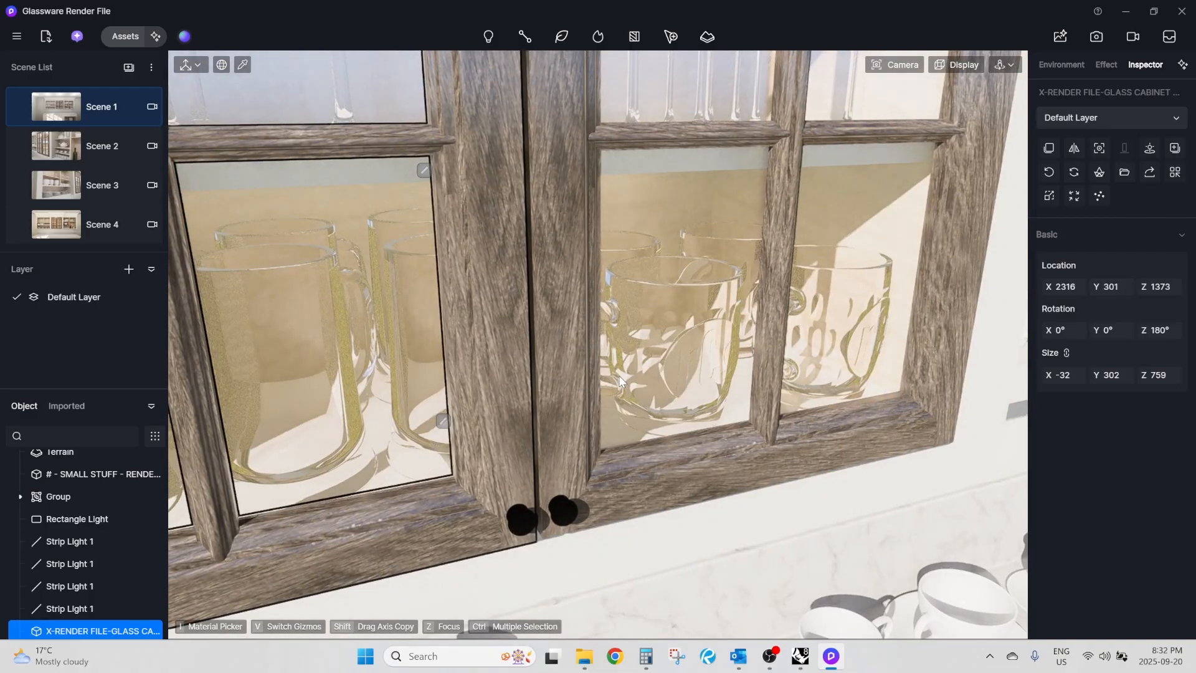
{"action": "scroll", "coordinate": [620, 380], "scroll_direction": "down", "scroll_amount": 10}
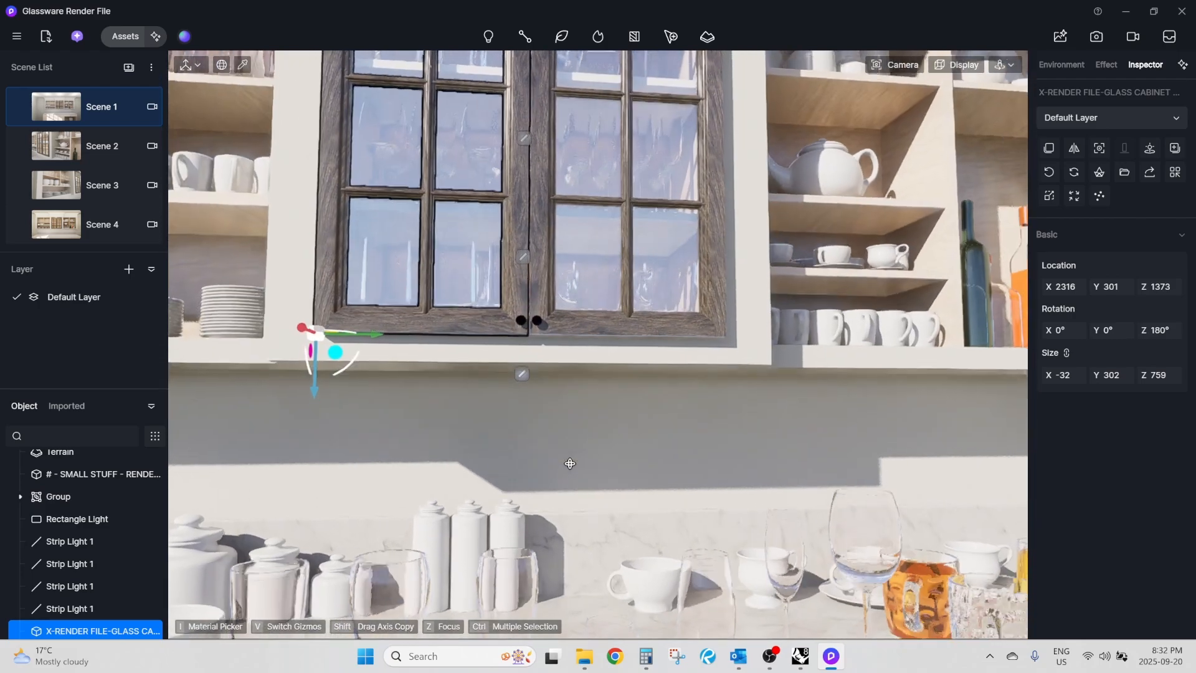
{"action": "middle_click_drag", "start_coordinate": [570, 464], "coordinate": [534, 427]}
{"action": "scroll", "coordinate": [564, 315], "scroll_direction": "up", "scroll_amount": 8}
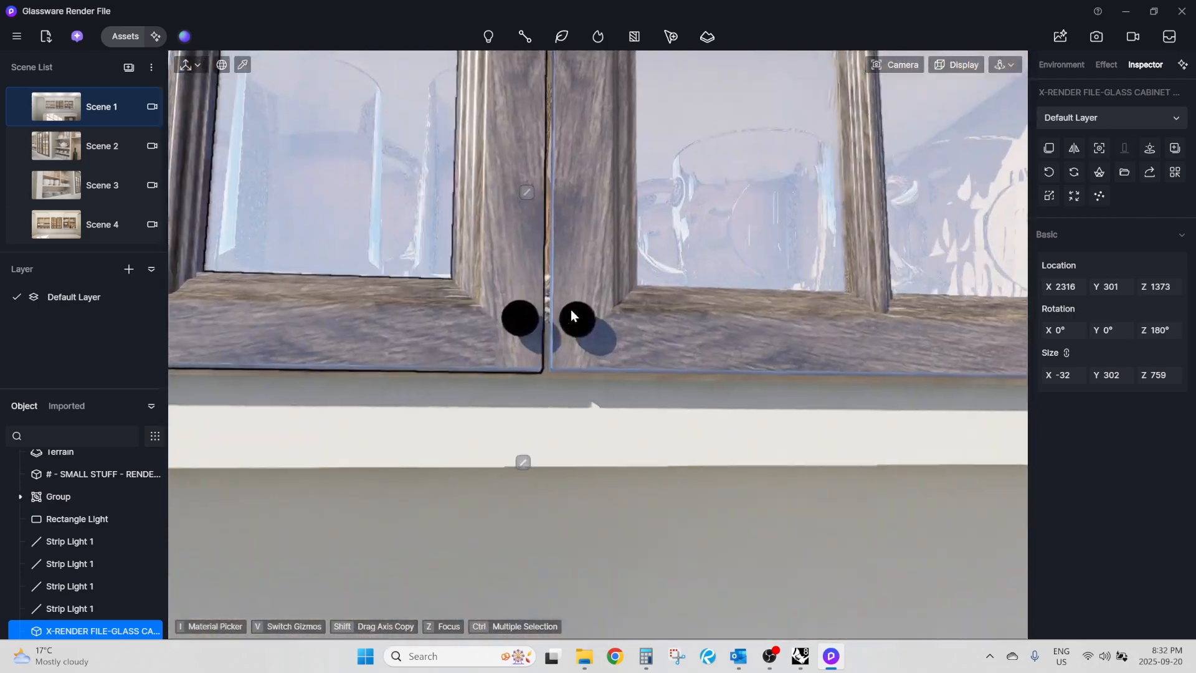
{"action": "scroll", "coordinate": [667, 428], "scroll_direction": "down", "scroll_amount": 8}
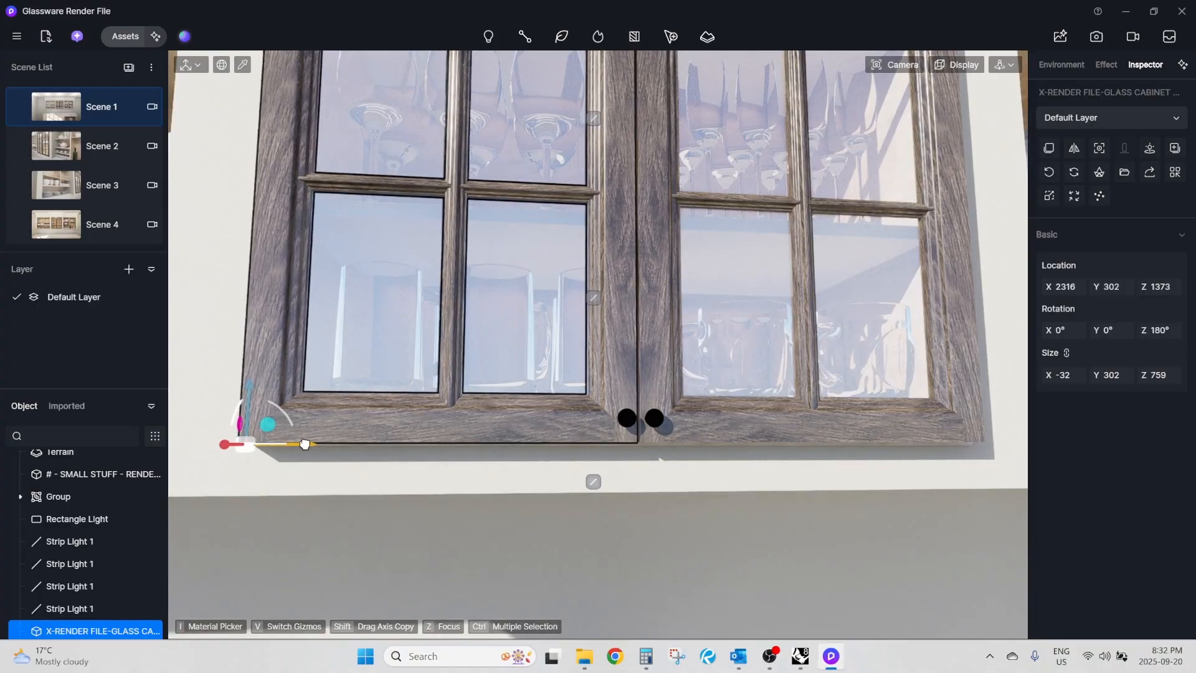
Shift the original, unrotated glass door to Y 911 and deselect it.
{"action": "left_click", "coordinate": [772, 429]}
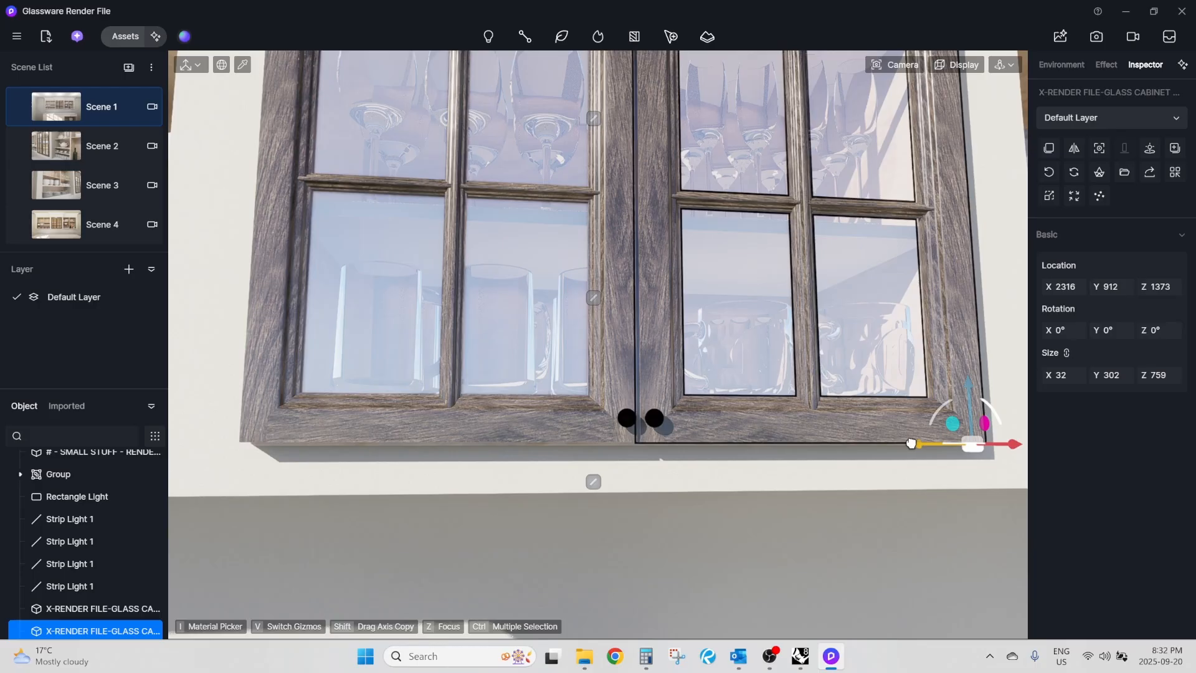
{"action": "left_click_drag", "start_coordinate": [912, 443], "coordinate": [911, 443]}
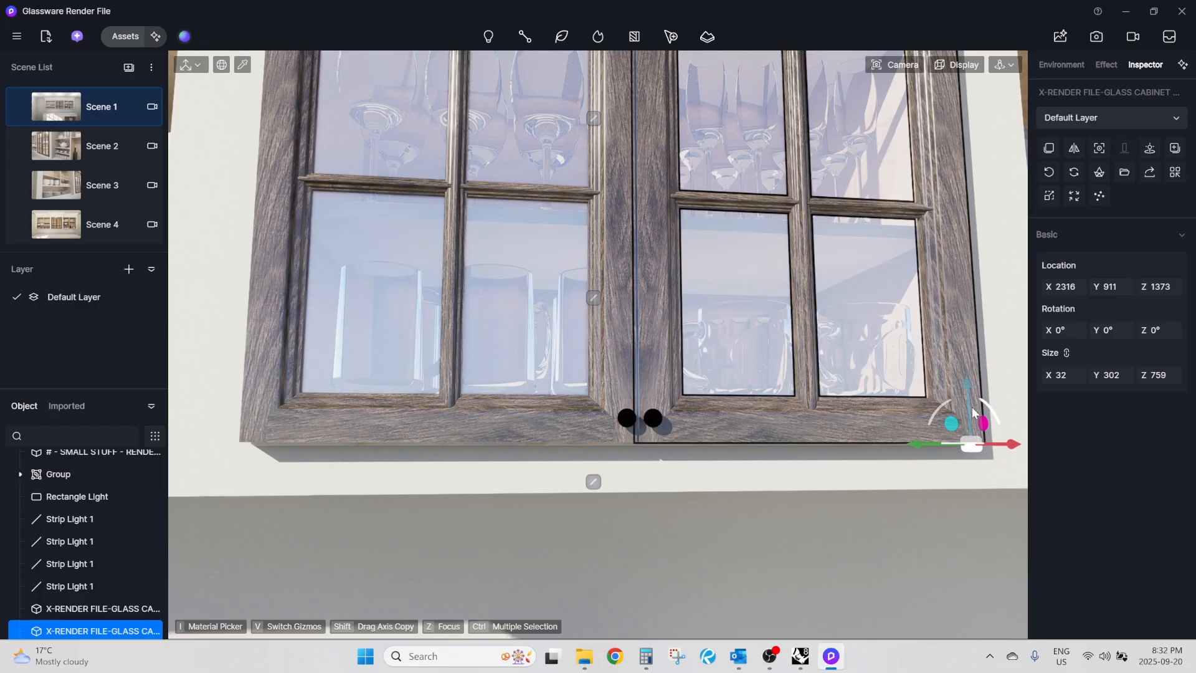
{"action": "key", "text": "Escape"}
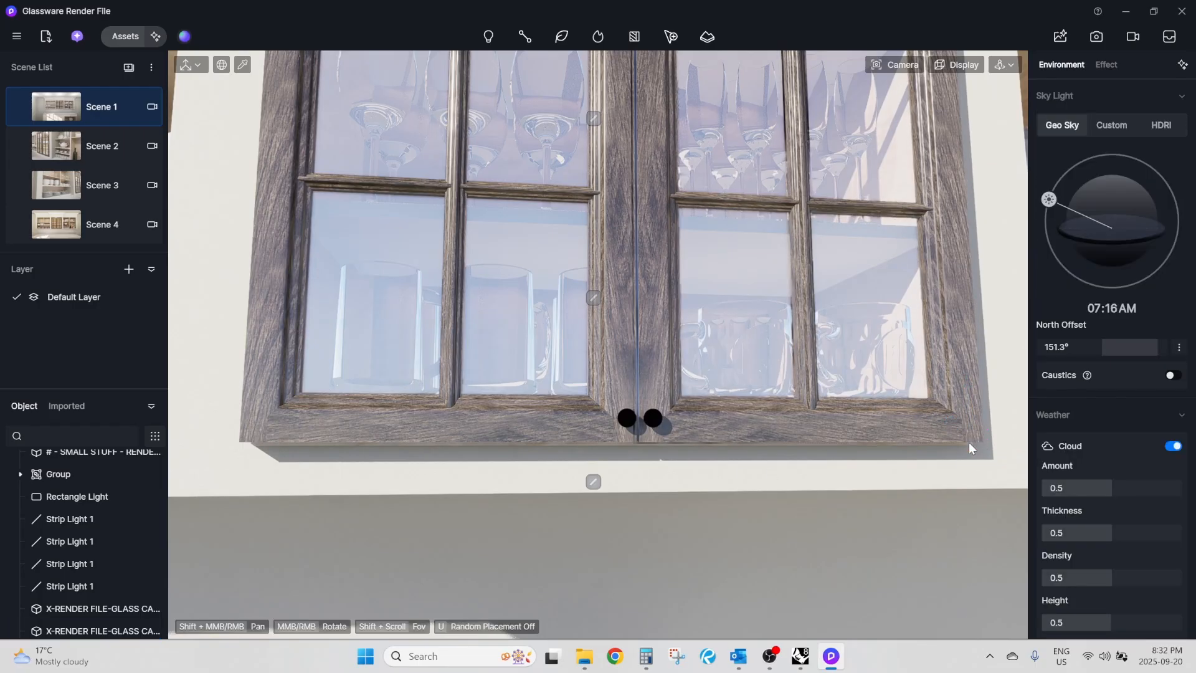
Select each glass door in turn and compare their location and rotation values.
{"action": "left_click", "coordinate": [725, 412]}
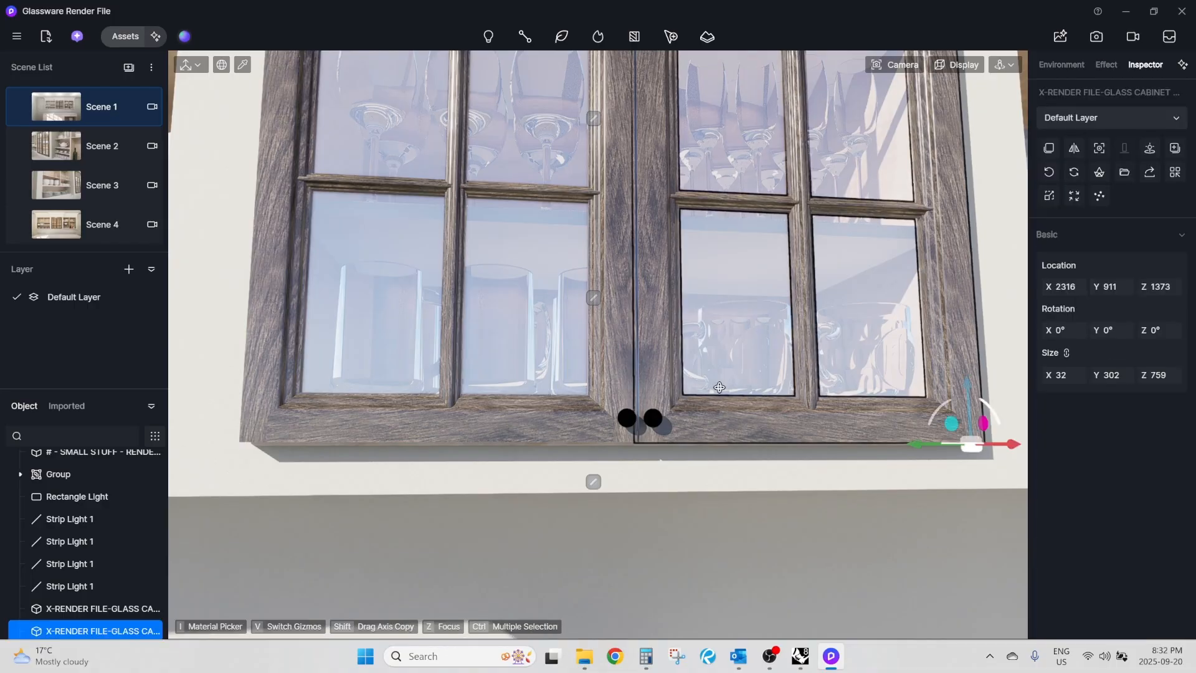
{"action": "middle_click_drag", "start_coordinate": [721, 387], "coordinate": [720, 386]}
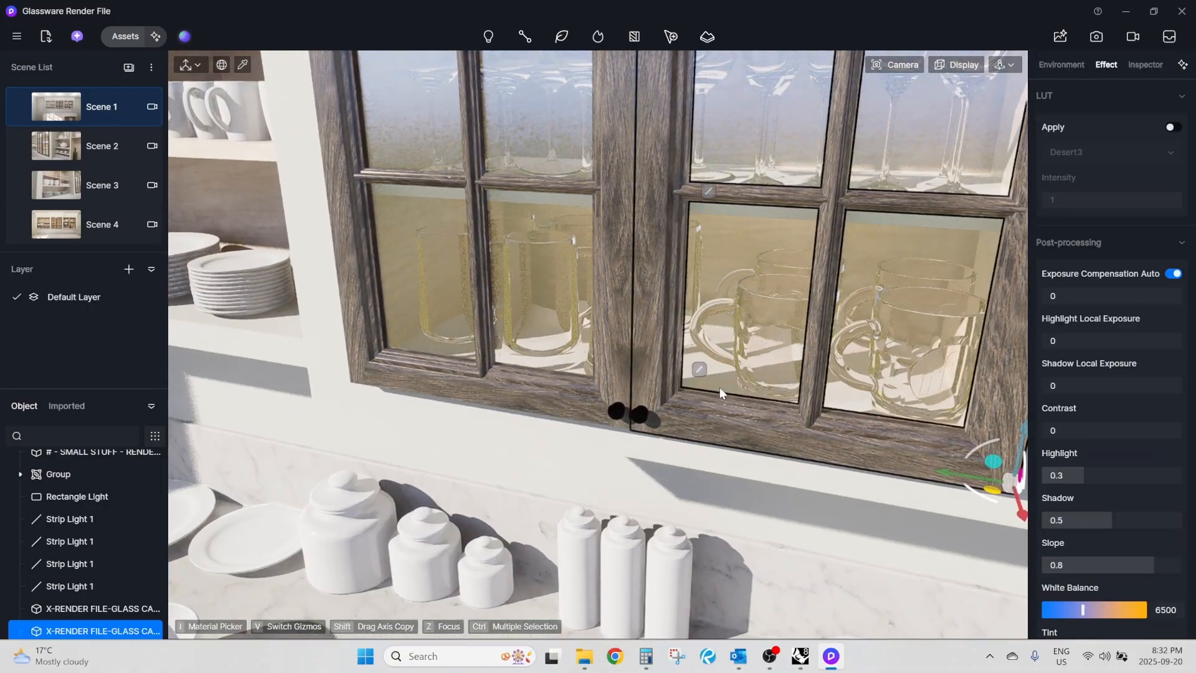
{"action": "scroll", "coordinate": [496, 331], "scroll_direction": "down", "scroll_amount": 4}
{"action": "middle_click_drag", "start_coordinate": [496, 331], "coordinate": [488, 358]}
{"action": "scroll", "coordinate": [464, 342], "scroll_direction": "up", "scroll_amount": 4}
{"action": "left_click", "coordinate": [498, 389]}
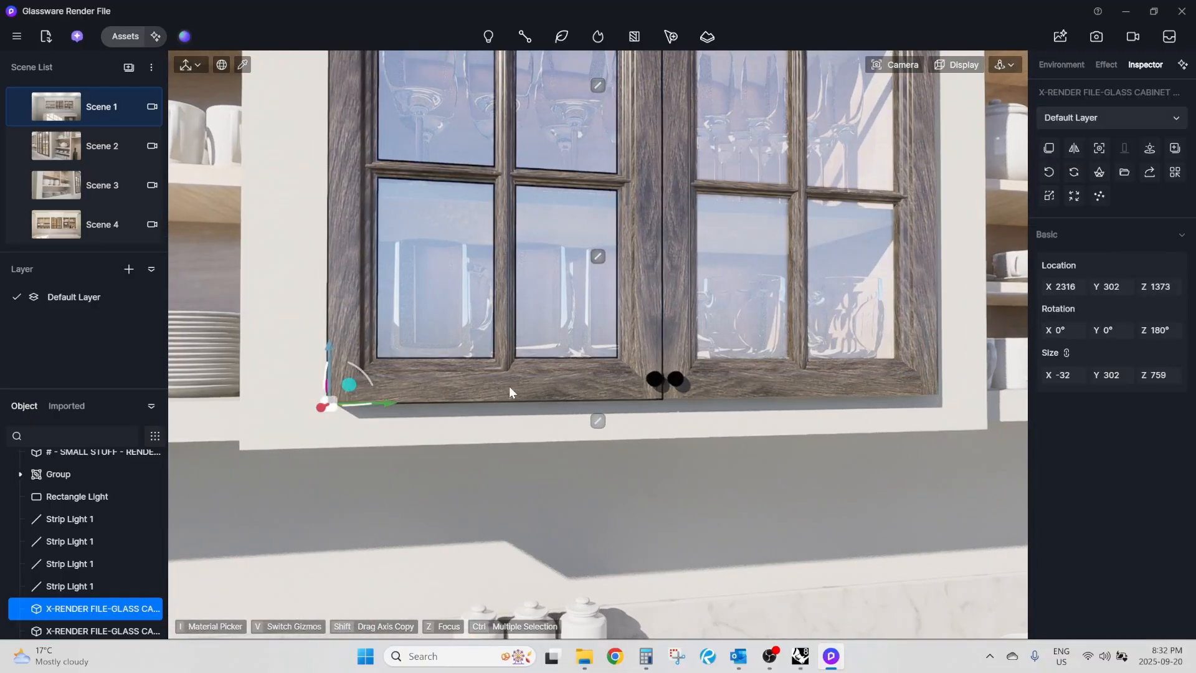
{"action": "left_click", "coordinate": [803, 387]}
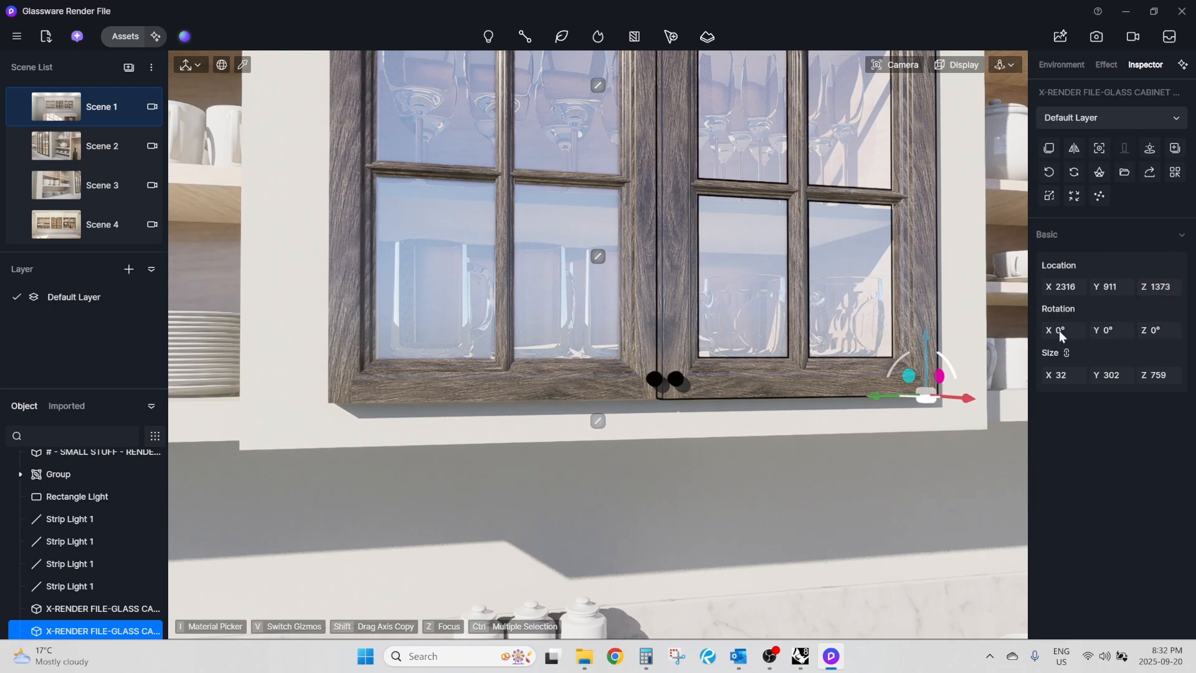
{"action": "left_click", "coordinate": [498, 383]}
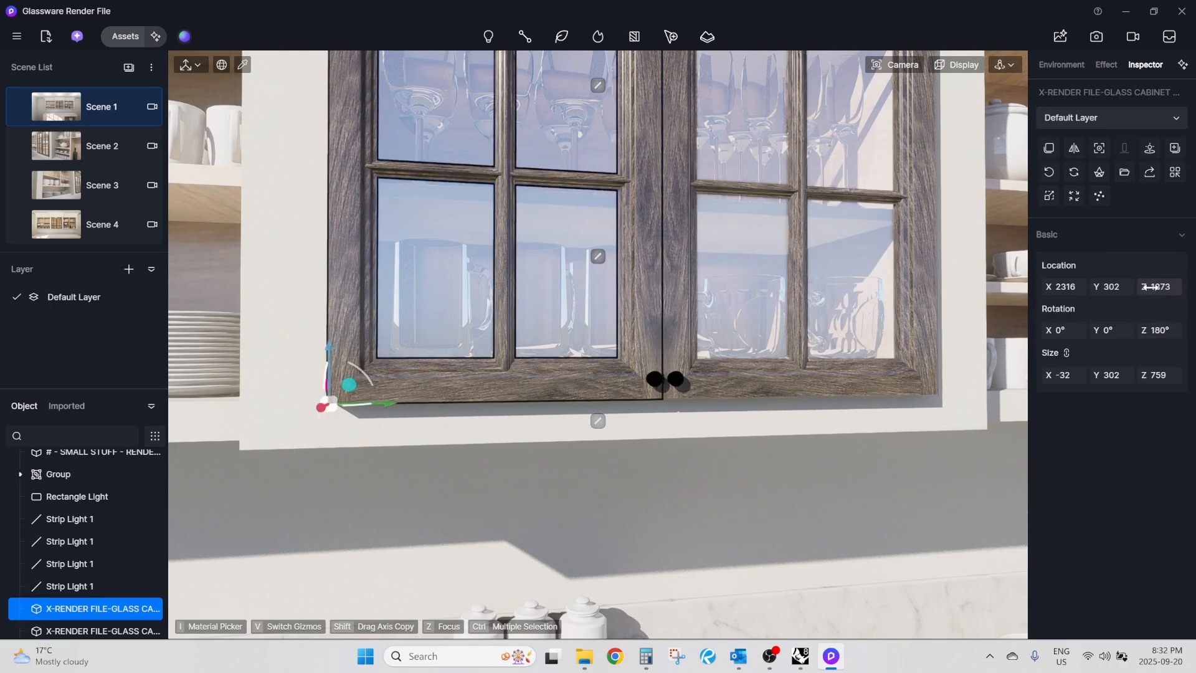
{"action": "right_click_drag", "start_coordinate": [509, 342], "coordinate": [742, 331]}
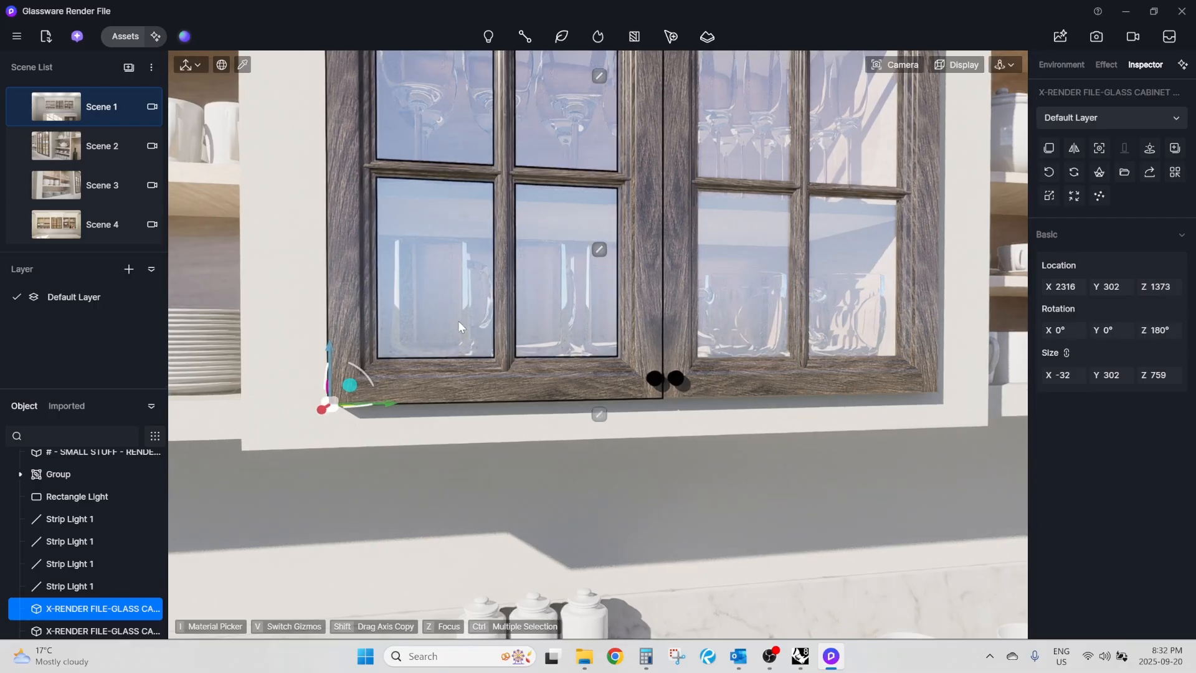
Examine the seam, knobs and lower edges of the closed door pair from several angles.
{"action": "right_click_drag", "start_coordinate": [458, 321], "coordinate": [445, 350]}
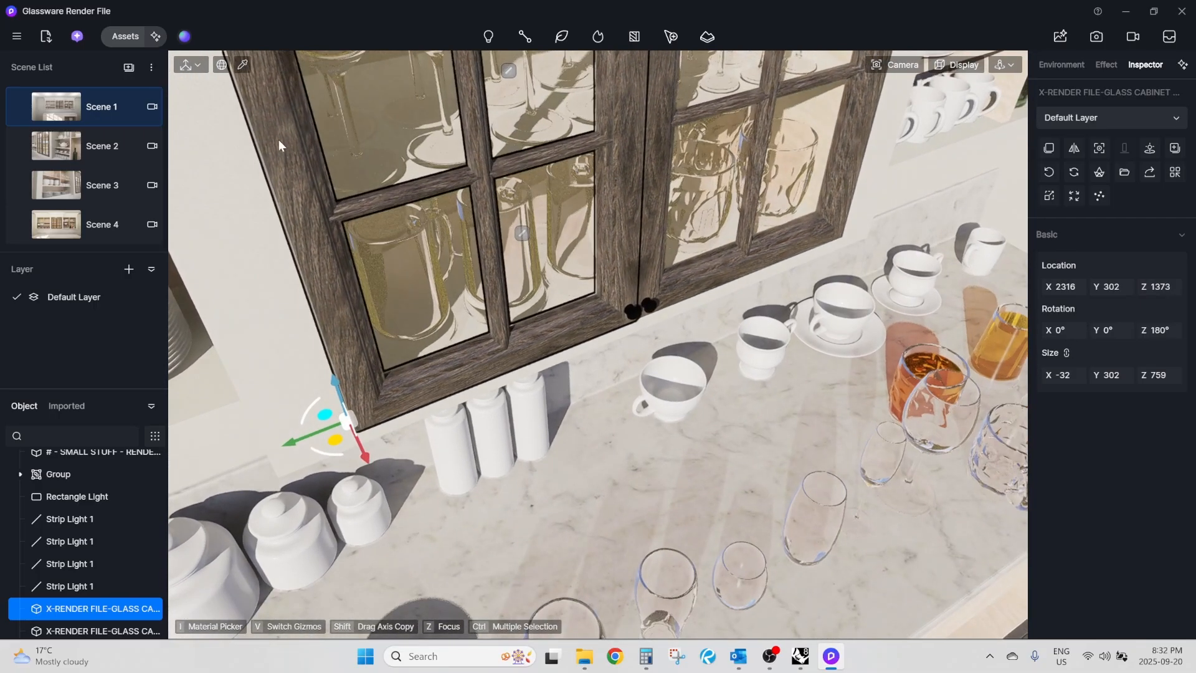
{"action": "right_click_drag", "start_coordinate": [604, 397], "coordinate": [745, 219]}
{"action": "scroll", "coordinate": [630, 150], "scroll_direction": "up", "scroll_amount": 3}
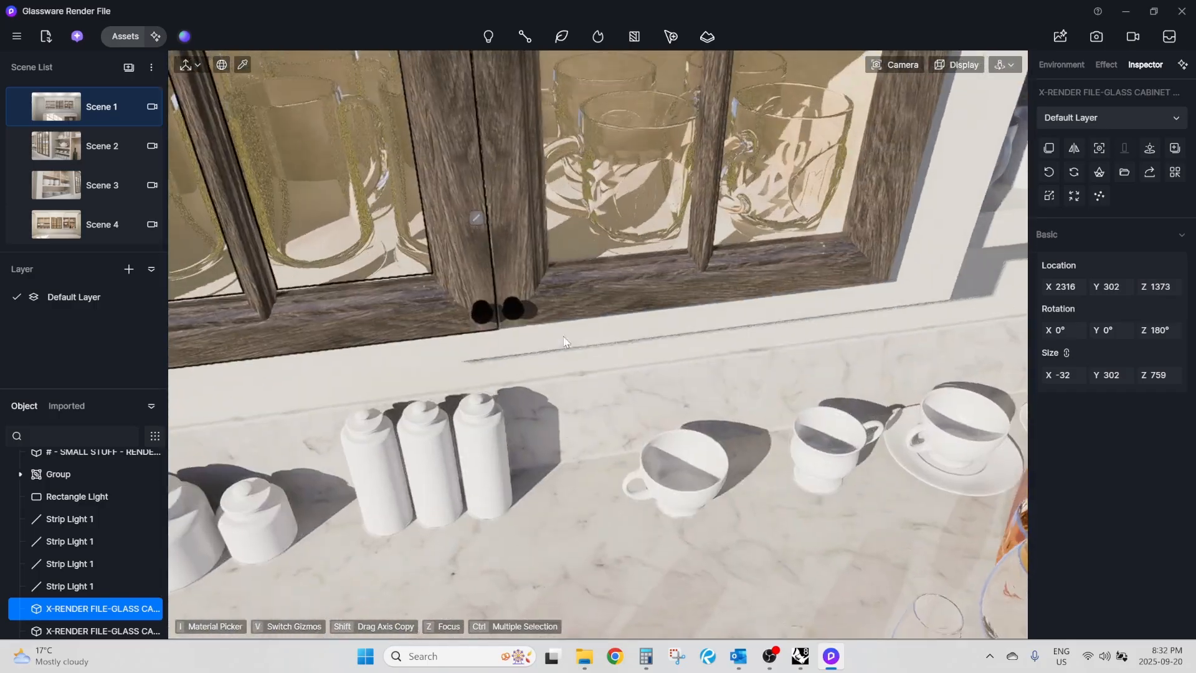
{"action": "scroll", "coordinate": [559, 397], "scroll_direction": "down", "scroll_amount": 3}
{"action": "right_click_drag", "start_coordinate": [559, 396], "coordinate": [550, 278]}
{"action": "scroll", "coordinate": [550, 278], "scroll_direction": "up", "scroll_amount": 5}
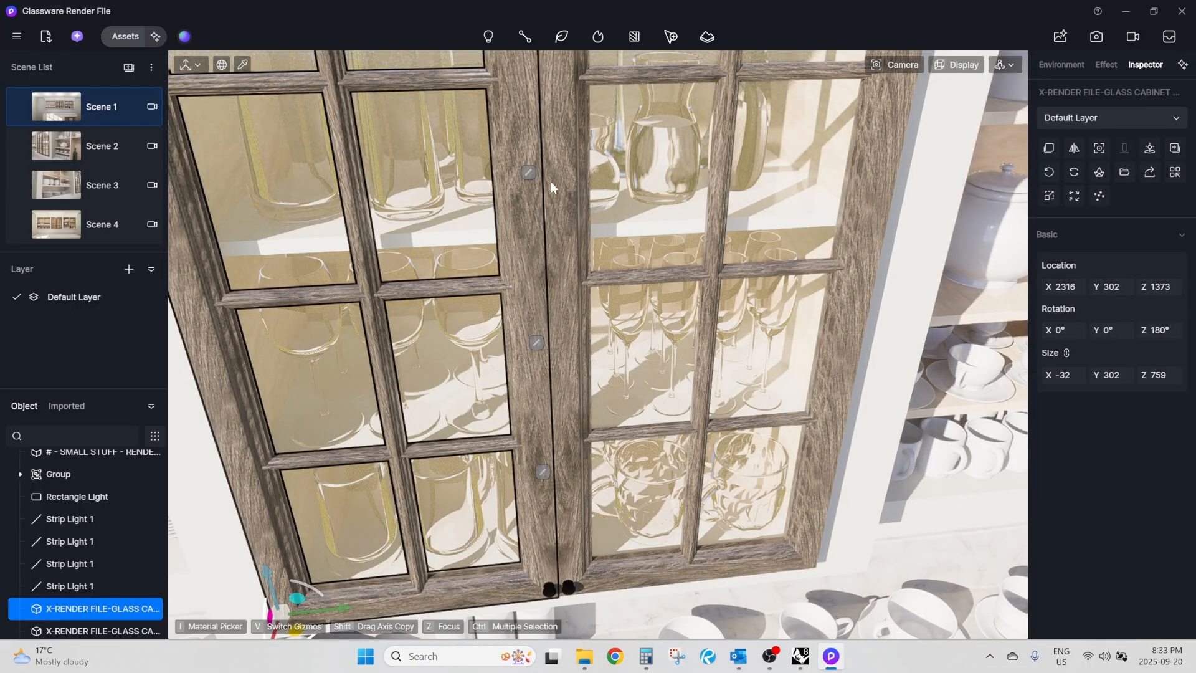
{"action": "scroll", "coordinate": [550, 181], "scroll_direction": "up", "scroll_amount": 3}
{"action": "scroll", "coordinate": [547, 218], "scroll_direction": "down", "scroll_amount": 6}
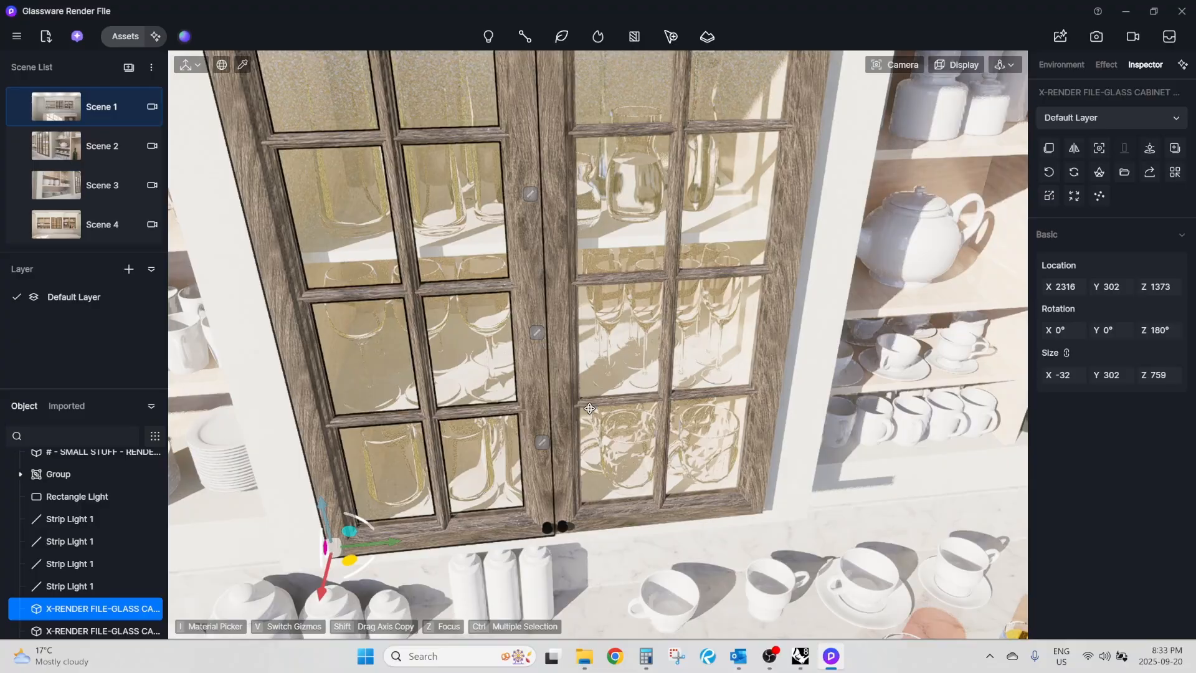
{"action": "right_click_drag", "start_coordinate": [590, 408], "coordinate": [589, 407]}
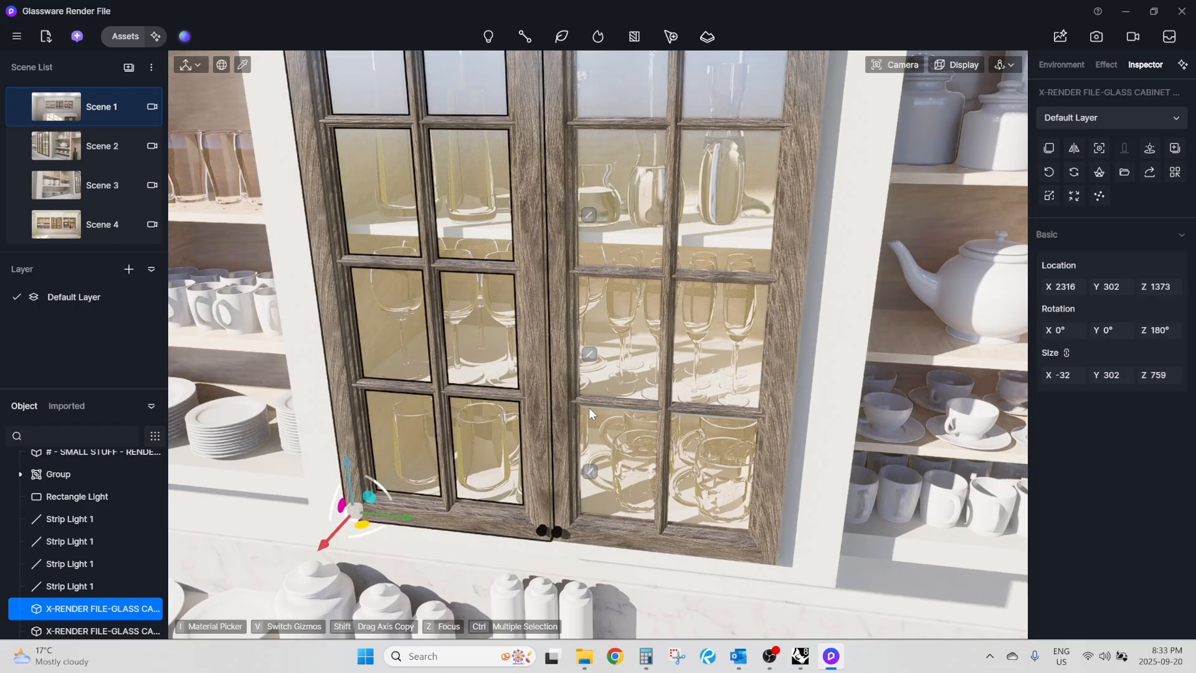
Switch the viewport to a simplified display mode without realistic glass and deselect the door.
{"action": "left_click", "coordinate": [952, 65]}
{"action": "left_click", "coordinate": [982, 211]}
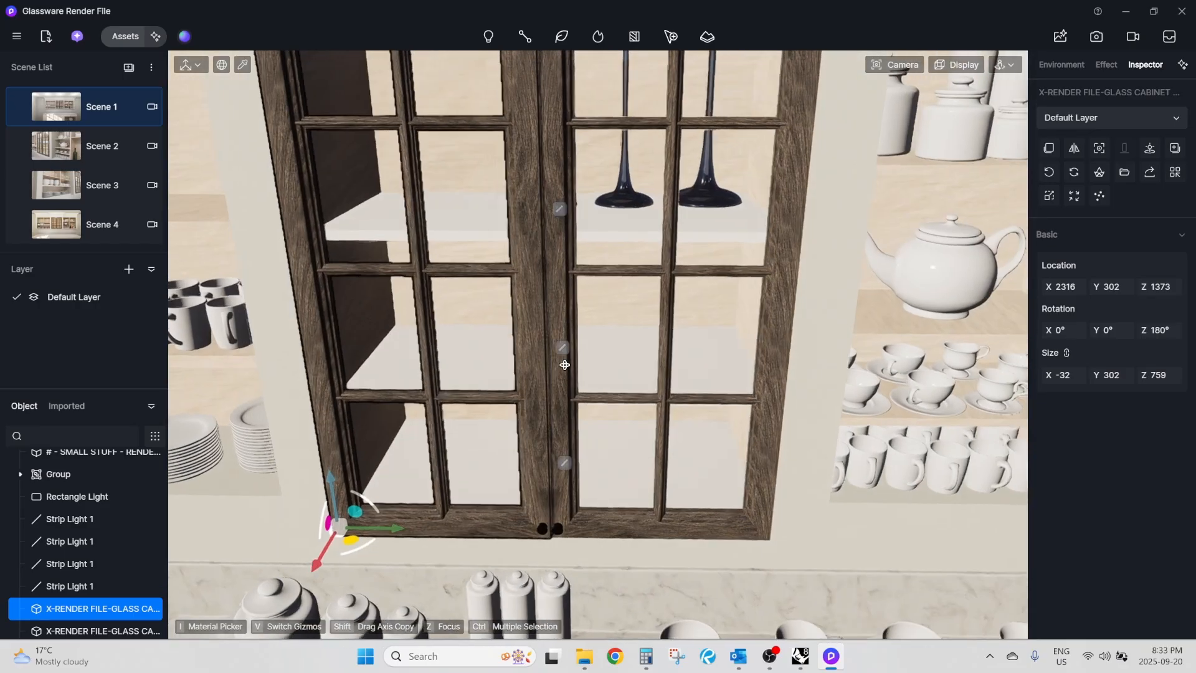
{"action": "right_click_drag", "start_coordinate": [564, 365], "coordinate": [565, 365]}
{"action": "key", "text": "Escape"}
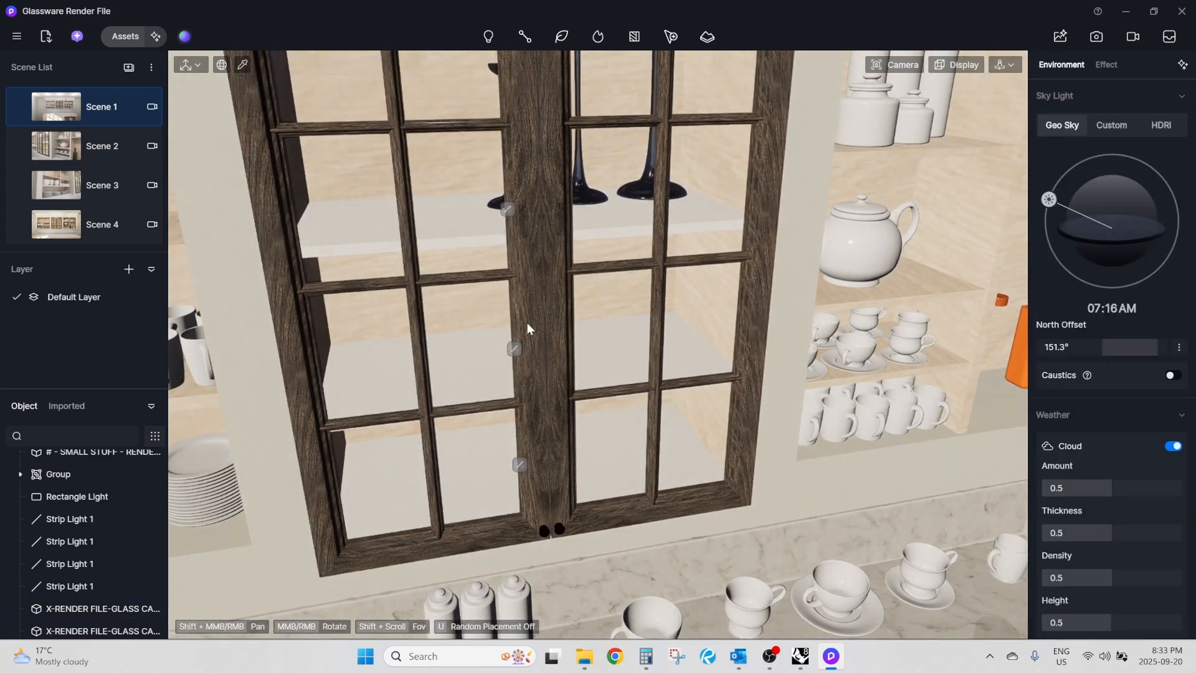
Open the video editor and frame the kitchen wall with the glass-door cabinet in its preview.
{"action": "right_click_drag", "start_coordinate": [527, 323], "coordinate": [585, 322]}
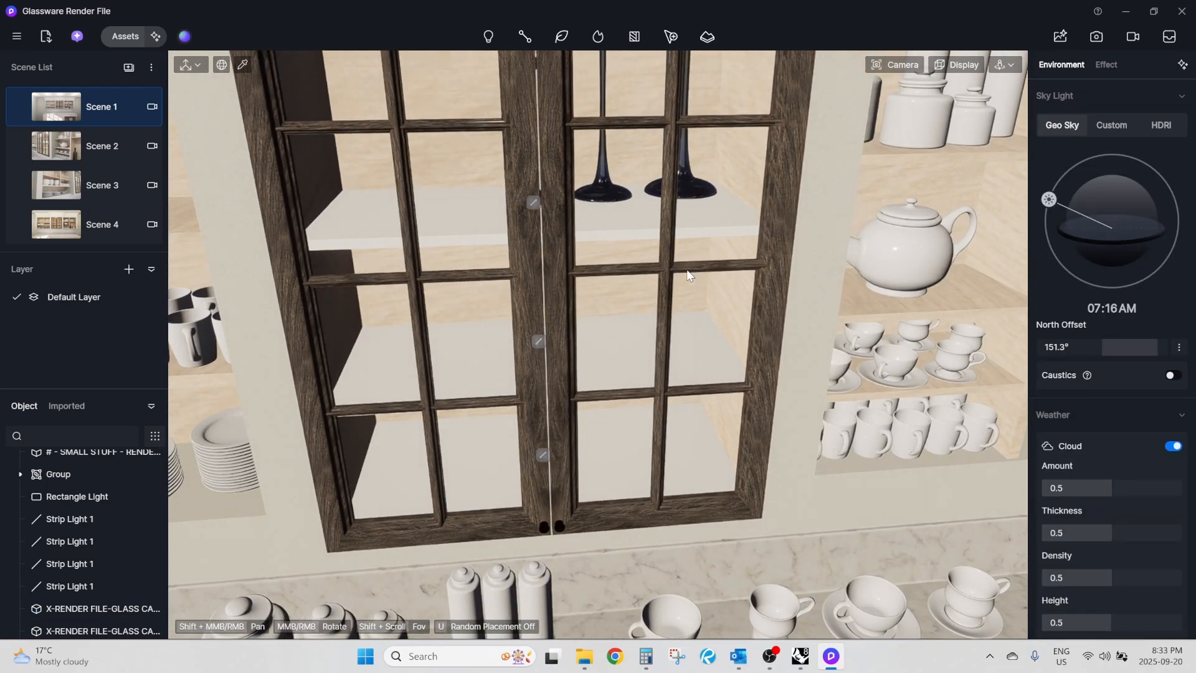
{"action": "right_click_drag", "start_coordinate": [688, 275], "coordinate": [694, 262]}
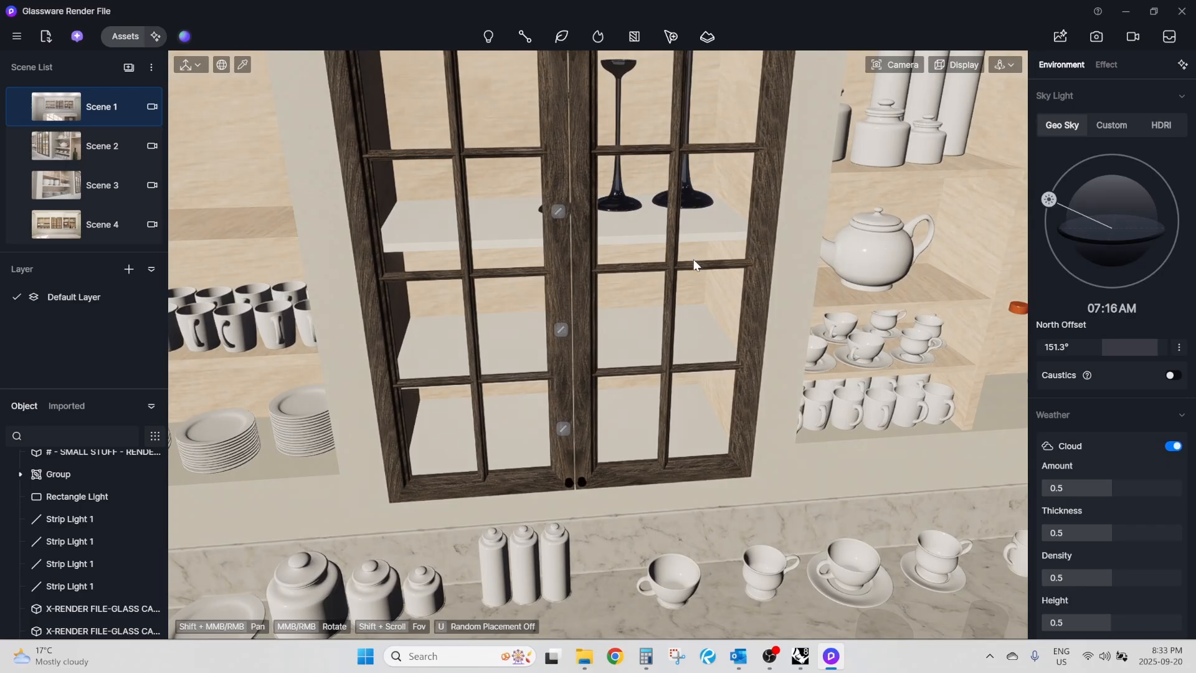
{"action": "scroll", "coordinate": [694, 259], "scroll_direction": "down", "scroll_amount": 5}
{"action": "scroll", "coordinate": [627, 240], "scroll_direction": "down", "scroll_amount": 5}
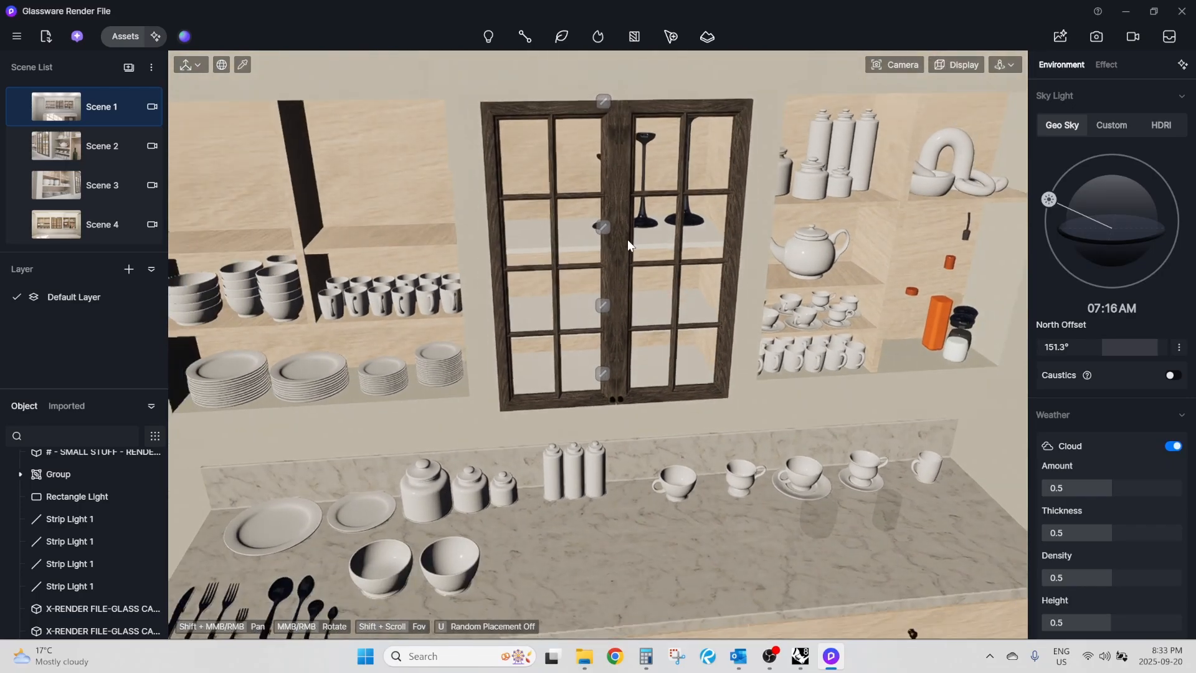
{"action": "right_click_drag", "start_coordinate": [627, 240], "coordinate": [601, 224]}
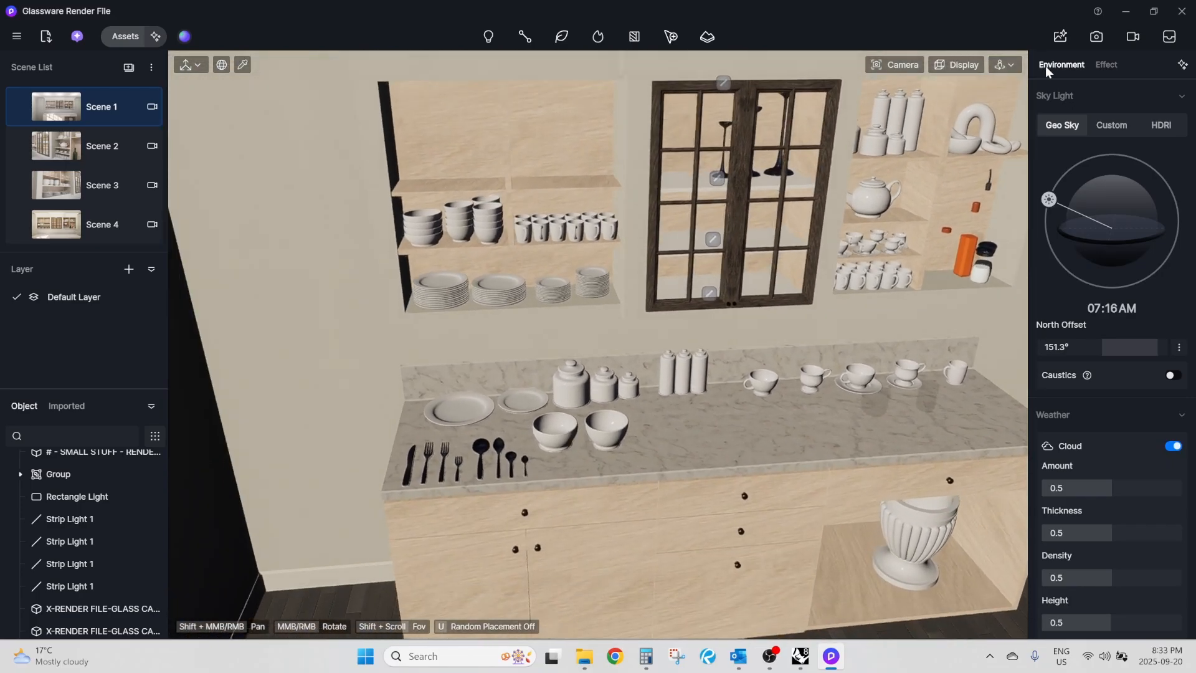
{"action": "left_click", "coordinate": [1132, 39]}
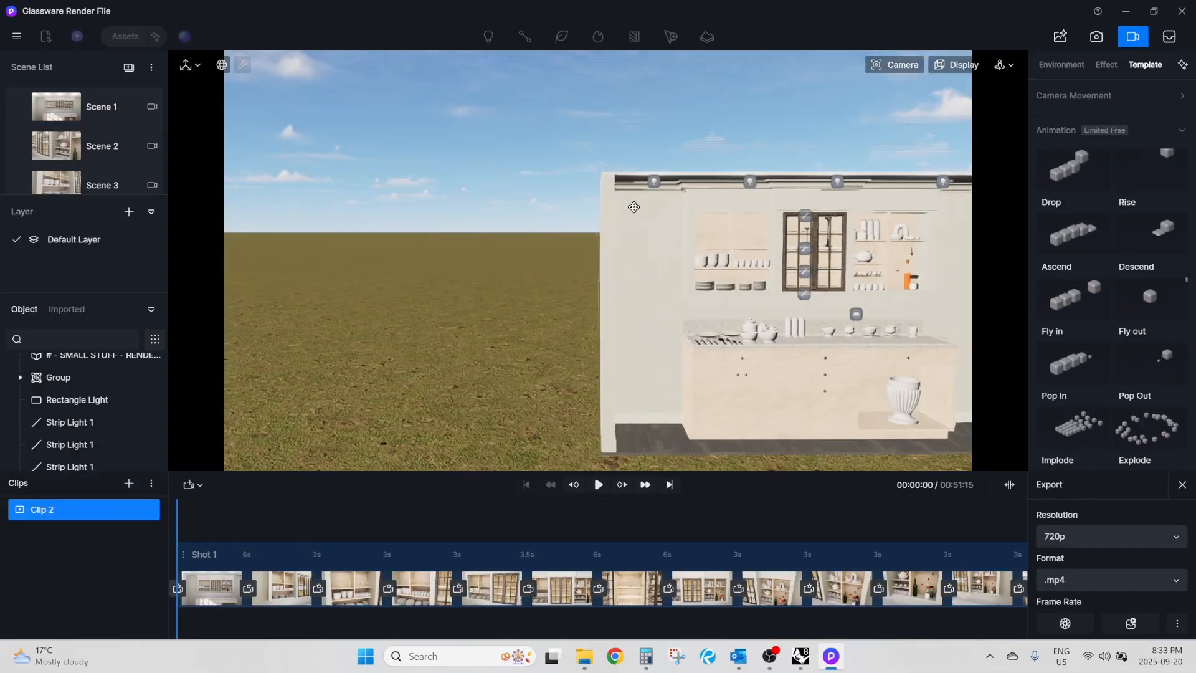
{"action": "right_click_drag", "start_coordinate": [634, 207], "coordinate": [640, 207]}
{"action": "scroll", "coordinate": [765, 290], "scroll_direction": "up", "scroll_amount": 5}
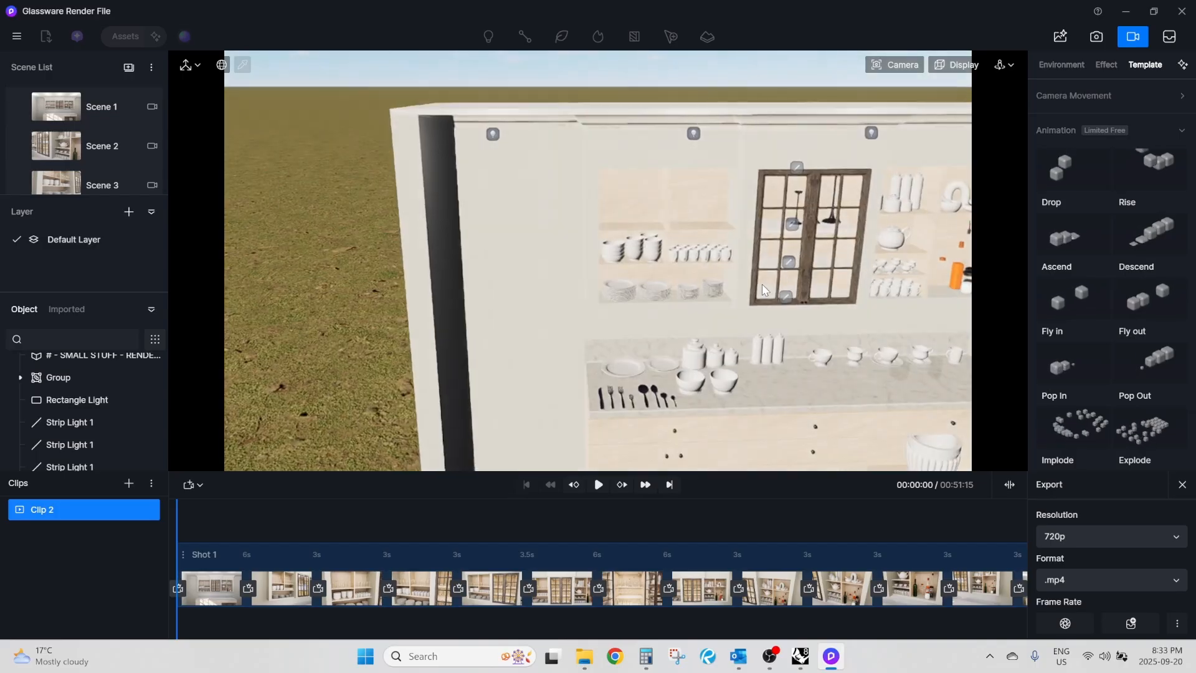
{"action": "scroll", "coordinate": [766, 287], "scroll_direction": "up", "scroll_amount": 3}
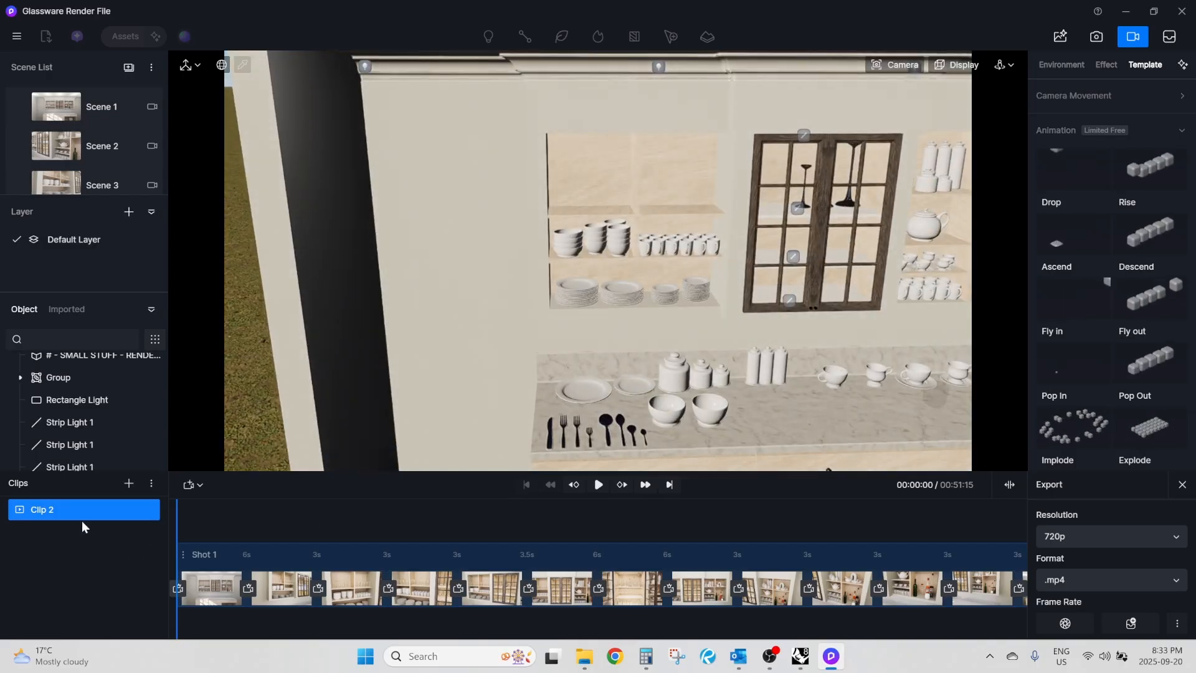
Add a new video clip and rename it "For Youtube Video".
{"action": "left_click", "coordinate": [128, 483]}
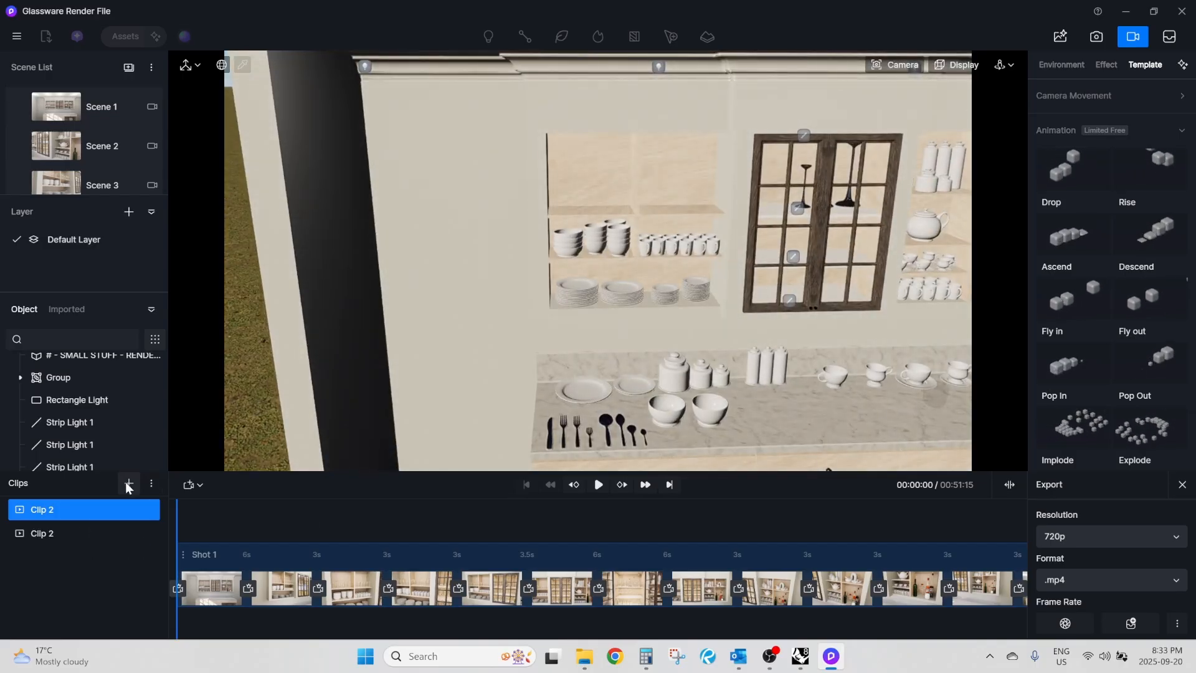
{"action": "left_click", "coordinate": [62, 533]}
{"action": "right_click", "coordinate": [42, 534]}
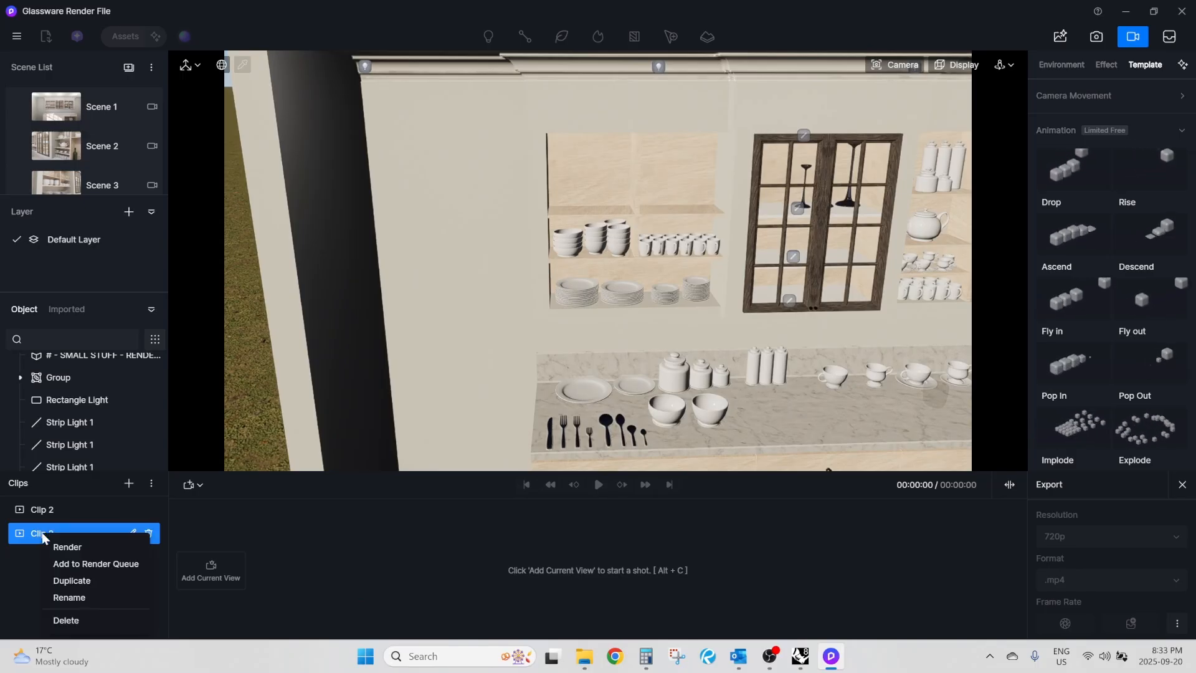
{"action": "left_click", "coordinate": [64, 597]}
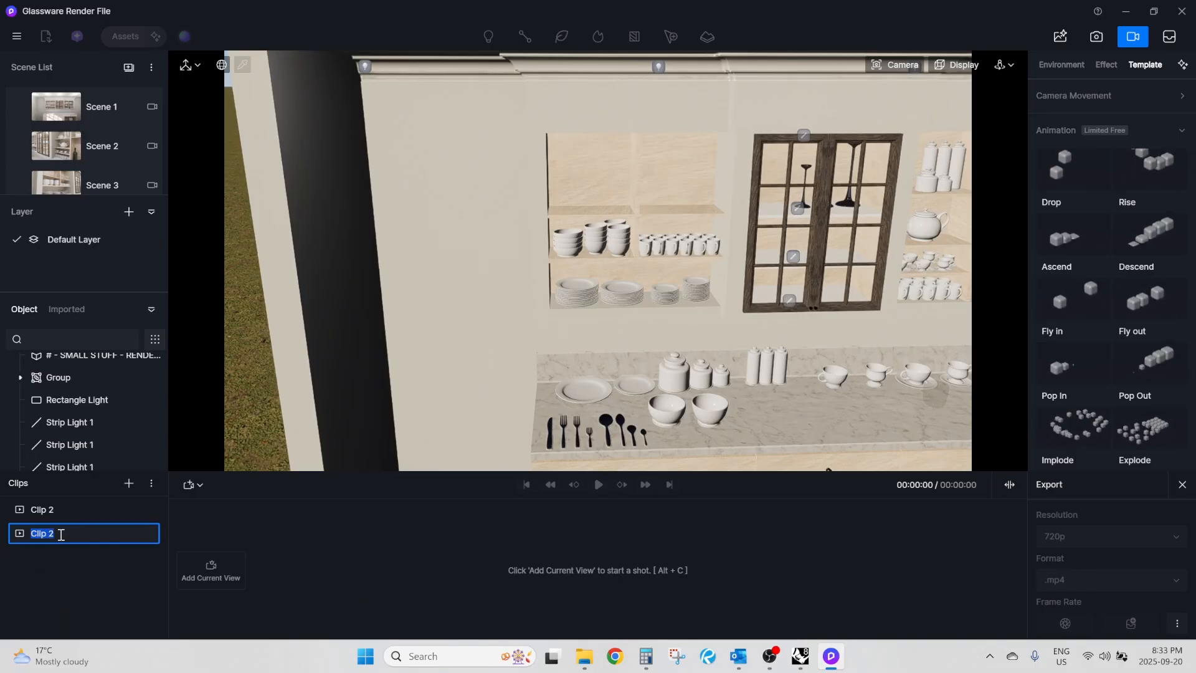
{"action": "key", "text": "Return"}
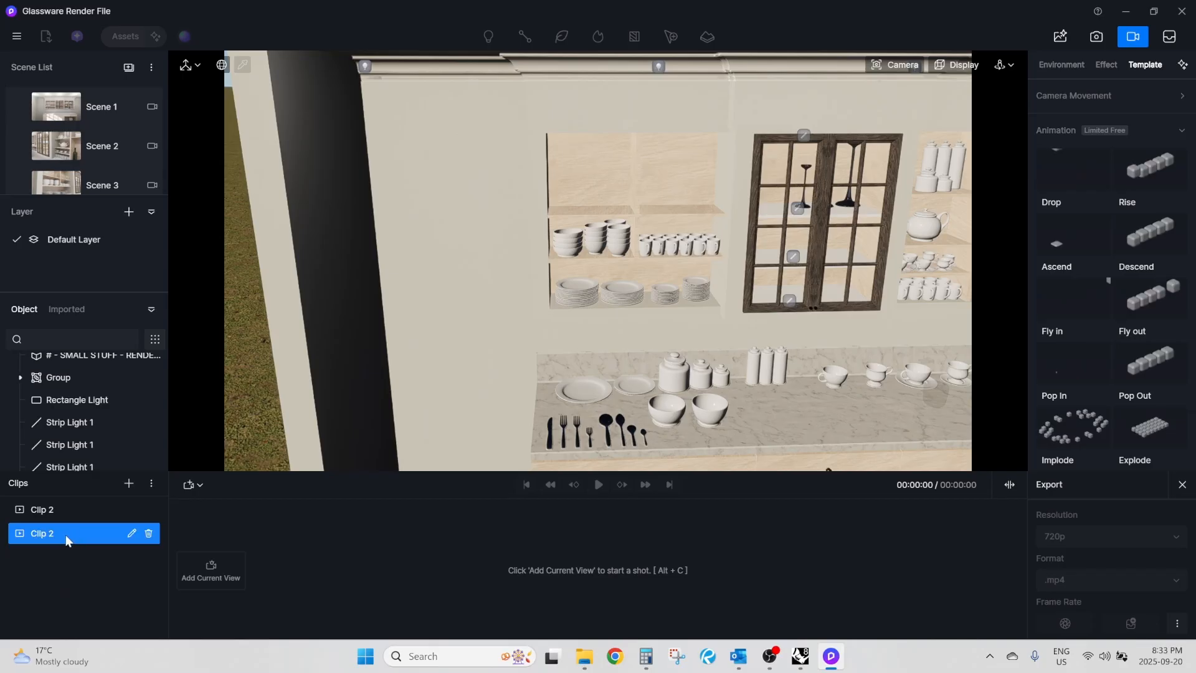
{"action": "left_click", "coordinate": [130, 534]}
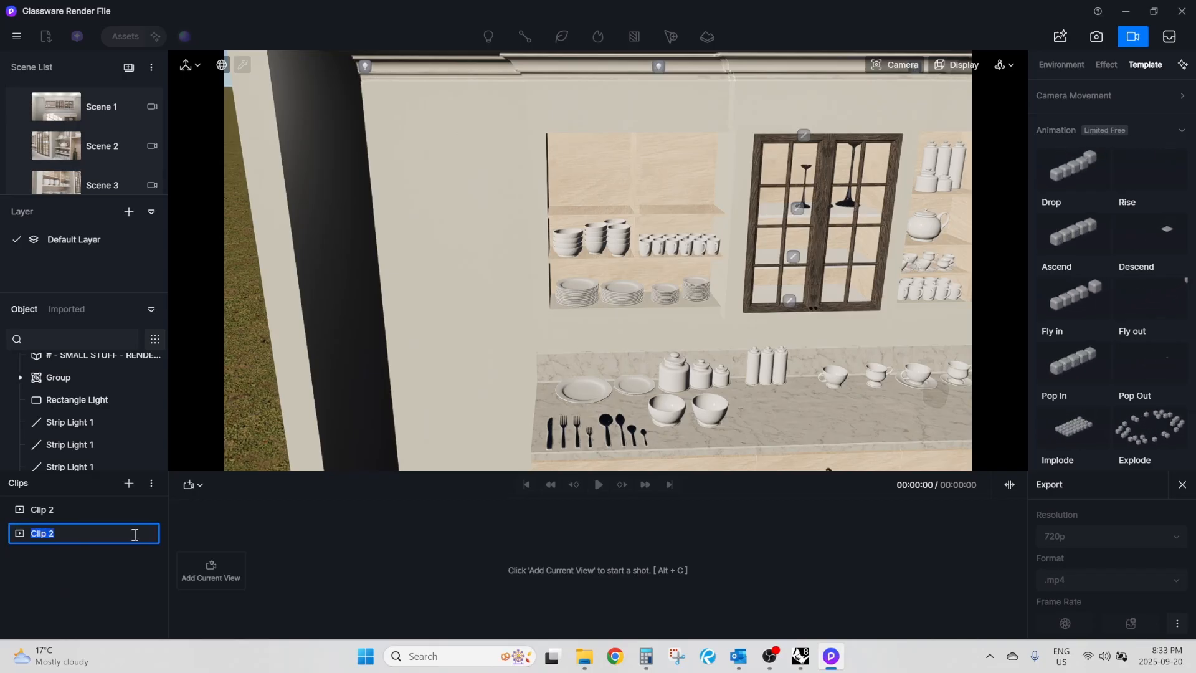
{"action": "type", "text": "For You"}
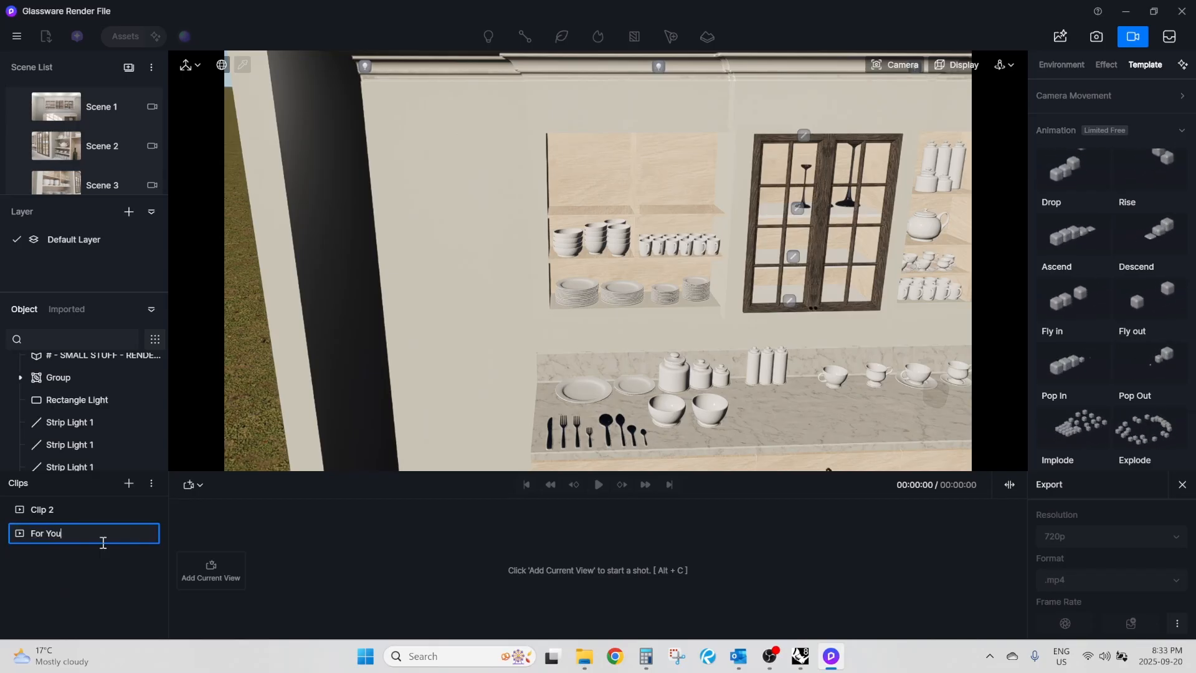
{"action": "type", "text": "tube Video"}
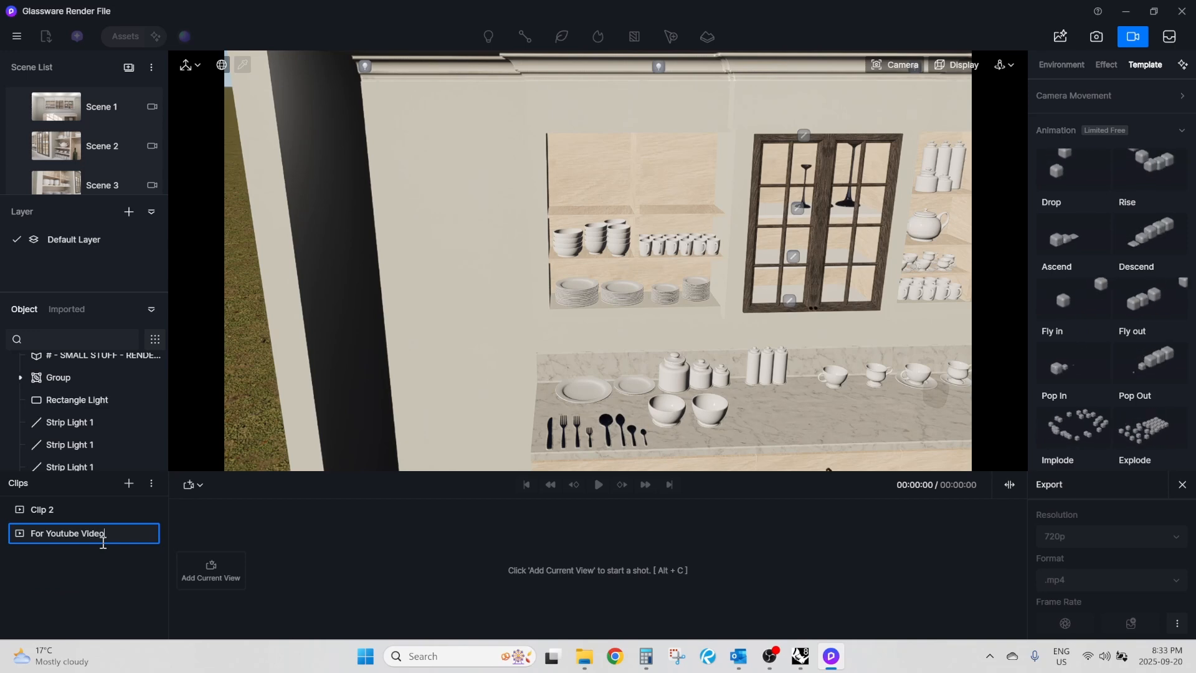
{"action": "key", "text": "Return"}
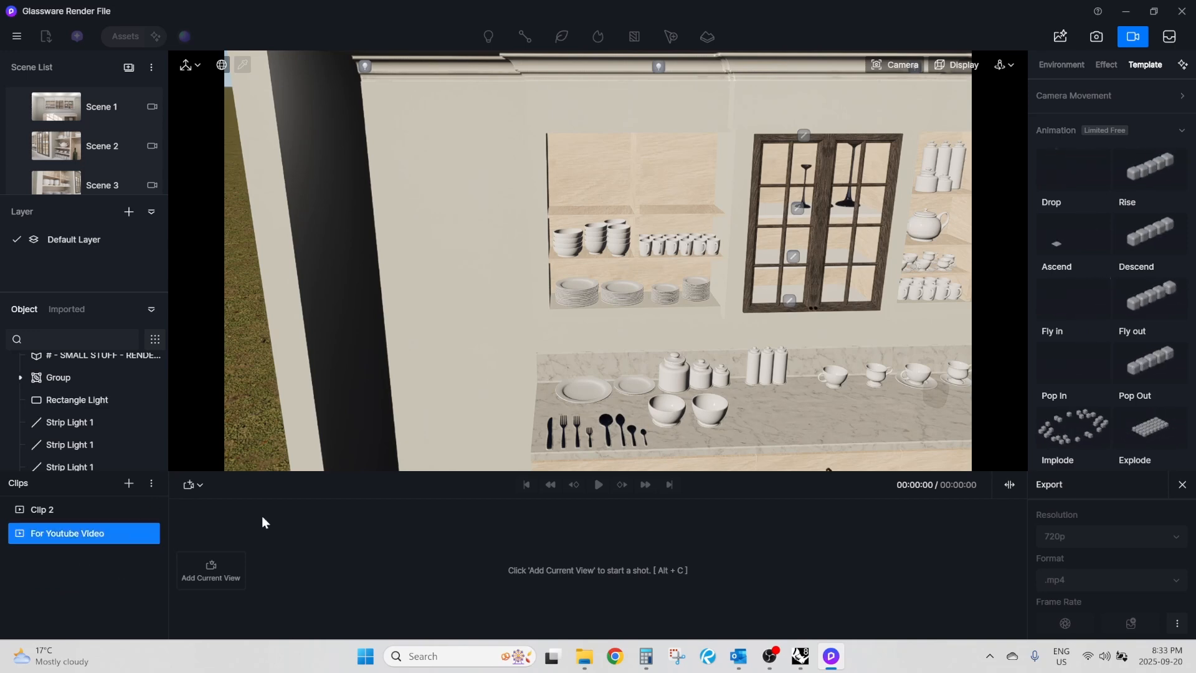
Start the clip's first shot with a wide view of the cabinet wall and append a closer view of the glass doors.
{"action": "right_click_drag", "start_coordinate": [538, 299], "coordinate": [544, 301]}
{"action": "left_click", "coordinate": [223, 579]}
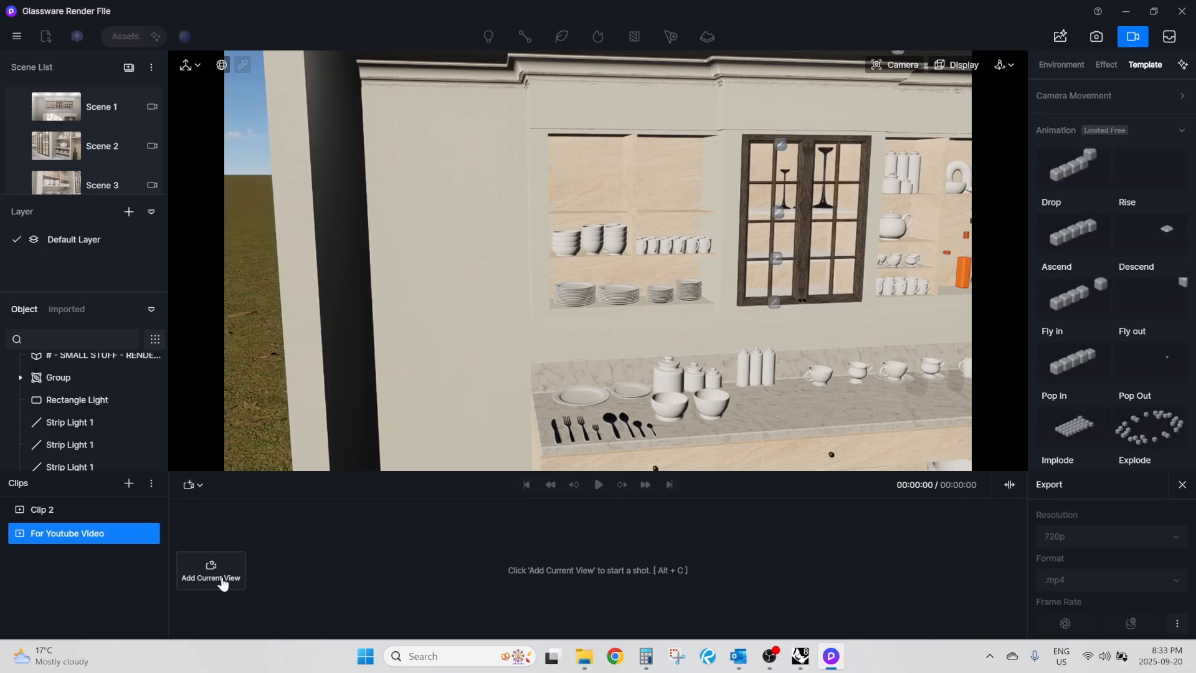
{"action": "scroll", "coordinate": [746, 208], "scroll_direction": "up", "scroll_amount": 8}
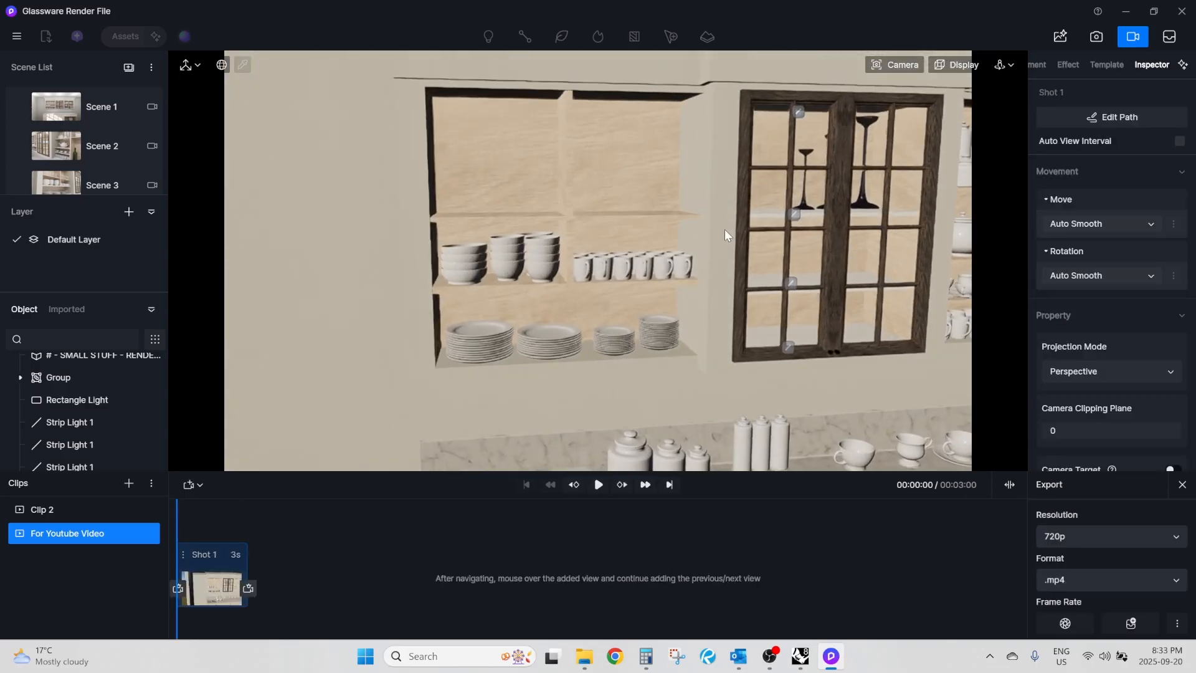
{"action": "right_click_drag", "start_coordinate": [731, 267], "coordinate": [636, 234]}
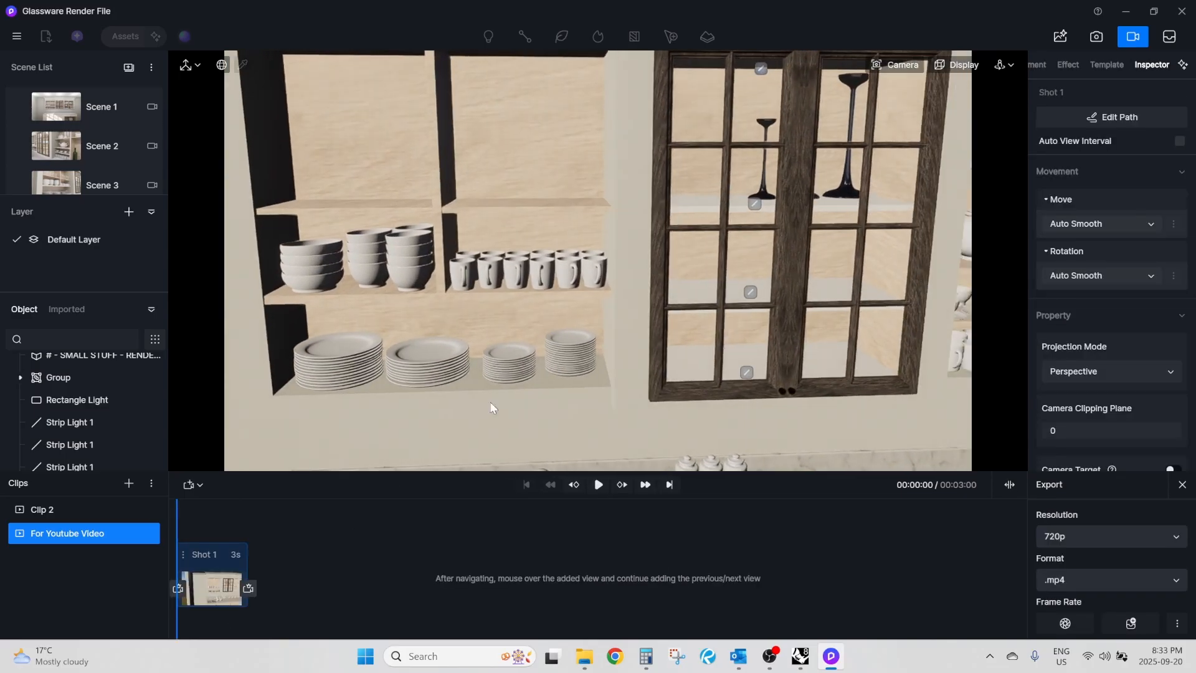
{"action": "left_click", "coordinate": [253, 591]}
Append a third camera view facing the closed glass doors, with the open shelves visible on both sides.
{"action": "middle_click_drag", "start_coordinate": [735, 299], "coordinate": [681, 302]}
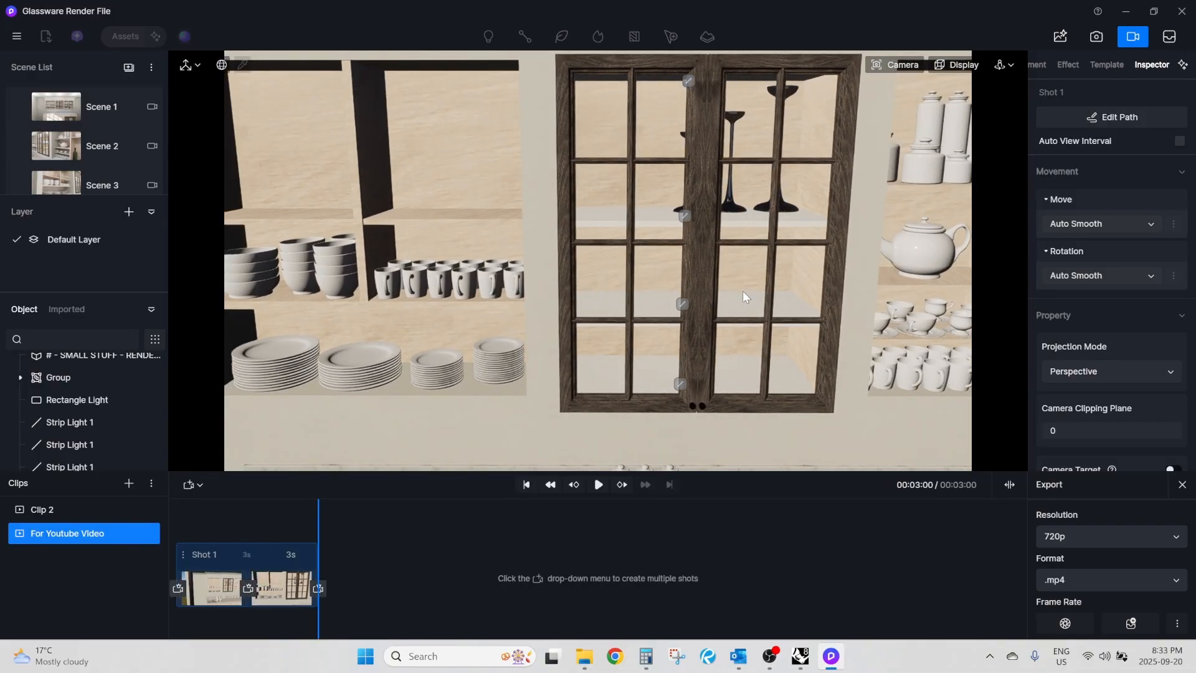
{"action": "scroll", "coordinate": [742, 290], "scroll_direction": "down", "scroll_amount": 5}
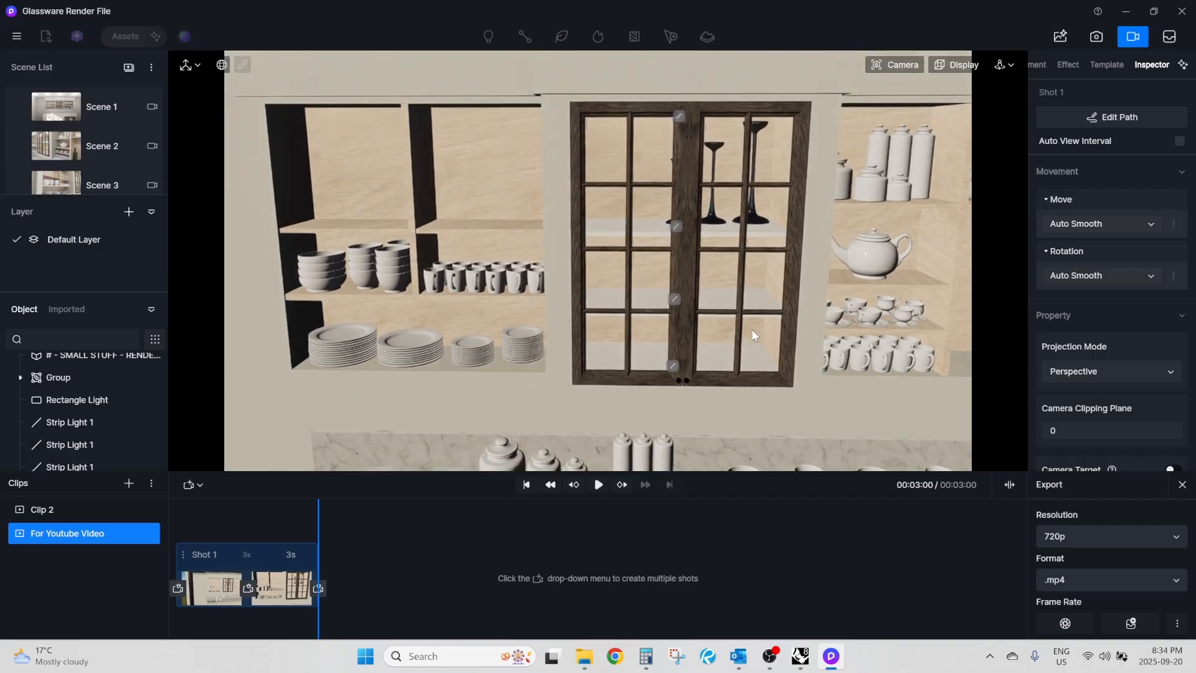
{"action": "middle_click_drag", "start_coordinate": [752, 329], "coordinate": [701, 330]}
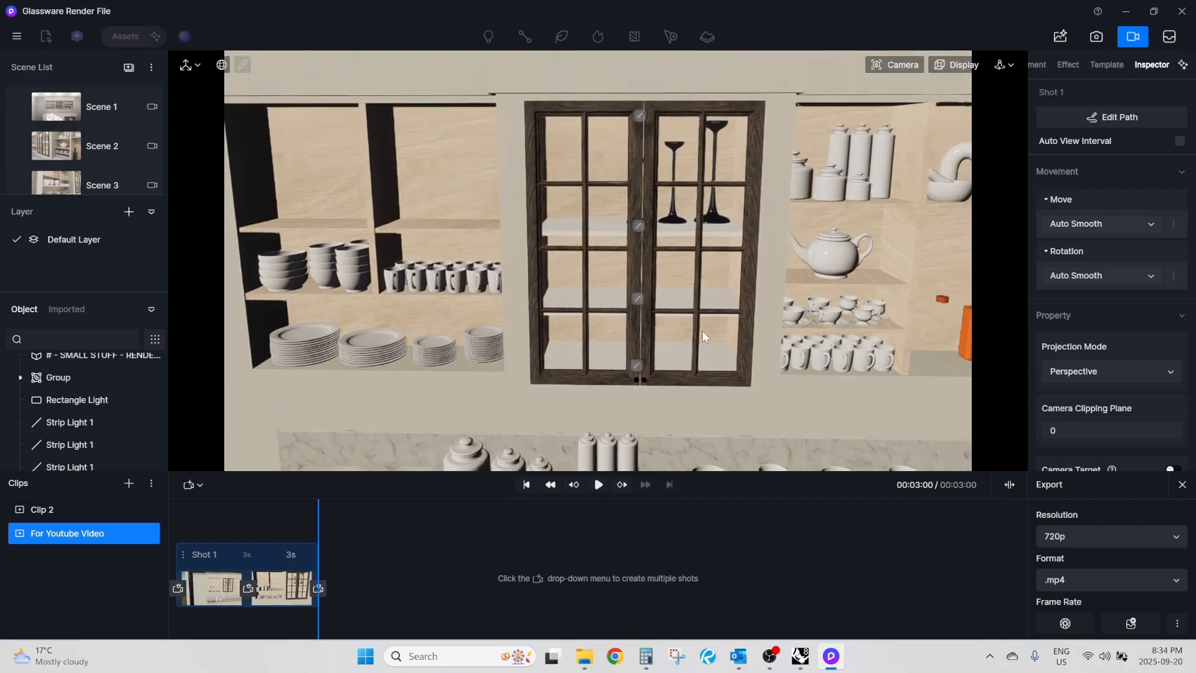
{"action": "left_click", "coordinate": [319, 588]}
Append a pulled-back view of the whole wall cabinet and a fifth view angled toward the shelves right of the doors.
{"action": "scroll", "coordinate": [580, 263], "scroll_direction": "down", "scroll_amount": 2}
{"action": "middle_click_drag", "start_coordinate": [650, 342], "coordinate": [602, 343]}
{"action": "right_click_drag", "start_coordinate": [680, 360], "coordinate": [651, 353]}
{"action": "scroll", "coordinate": [652, 352], "scroll_direction": "down", "scroll_amount": 1}
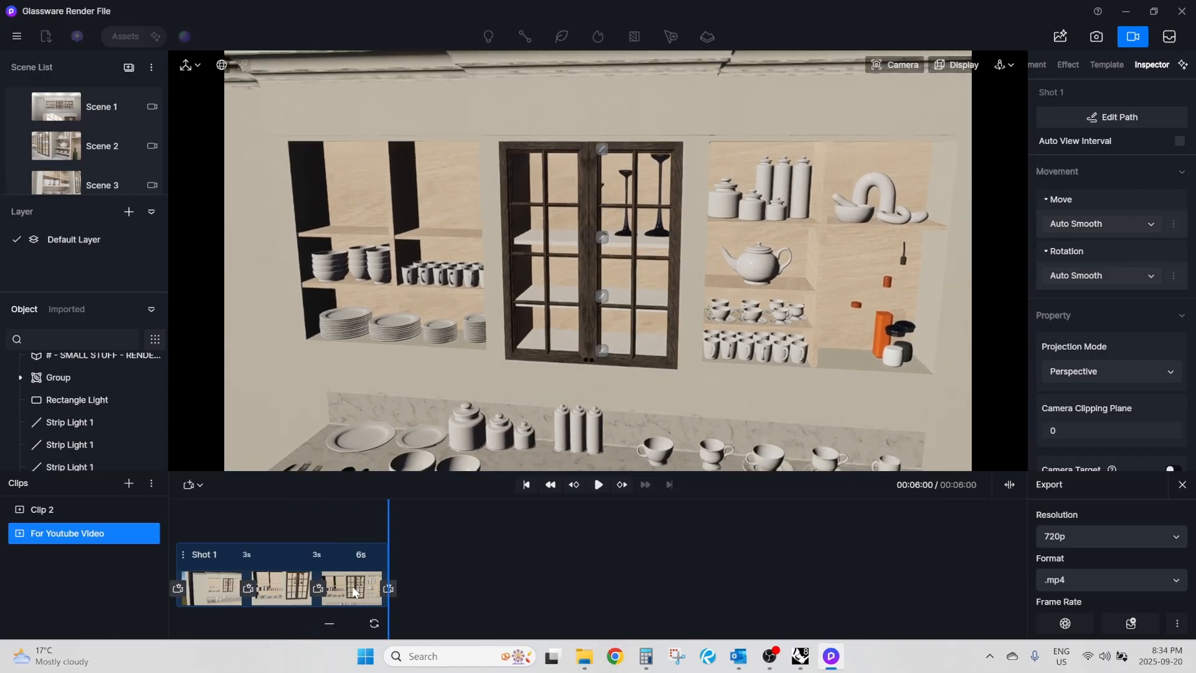
{"action": "left_click", "coordinate": [395, 590]}
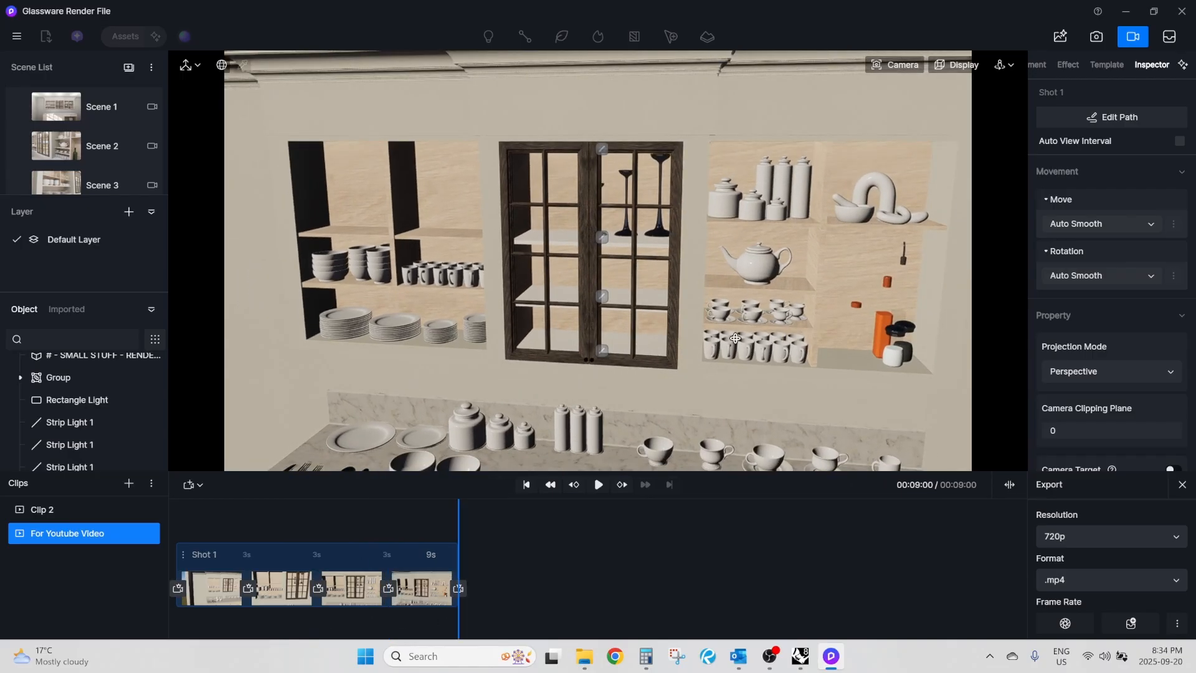
{"action": "mouse_move", "coordinate": [735, 338]}
{"action": "right_mouse_down"}
{"action": "mouse_move", "coordinate": [821, 283]}
{"action": "mouse_move", "coordinate": [764, 288]}
{"action": "mouse_move", "coordinate": [748, 320]}
{"action": "right_mouse_up"}
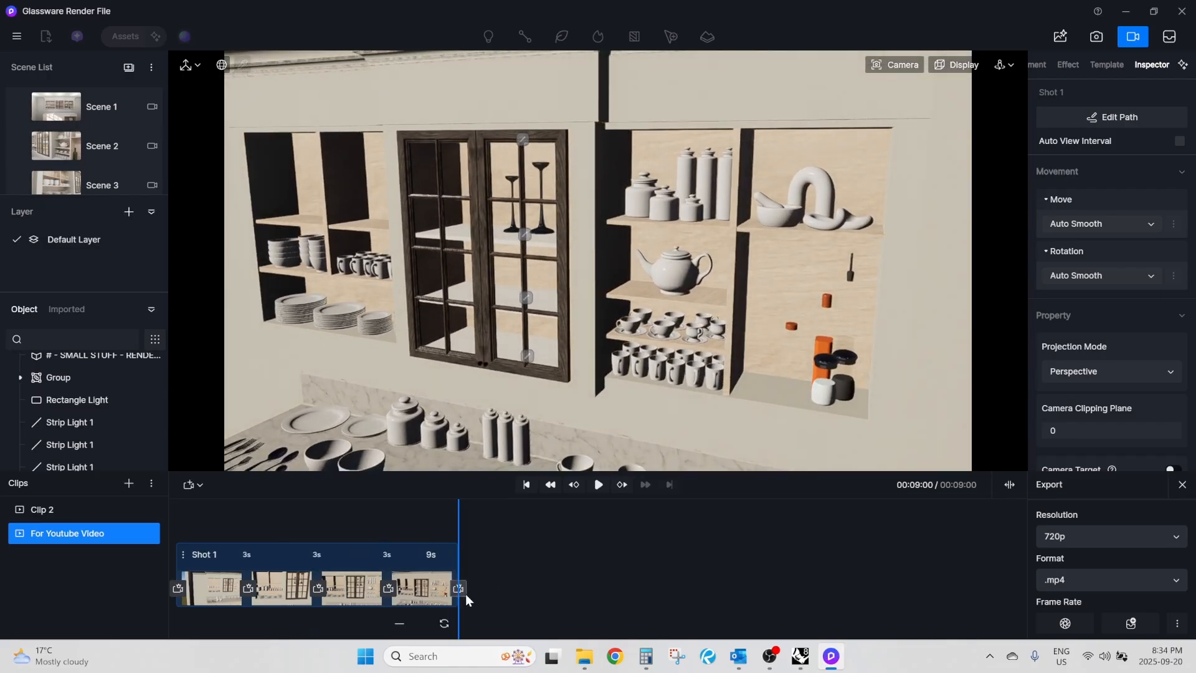
{"action": "left_click", "coordinate": [465, 593]}
Append two more camera views that swing progressively around toward the right-hand shelves, bringing the shot to 18 seconds.
{"action": "scroll", "coordinate": [821, 329], "scroll_direction": "up", "scroll_amount": 1}
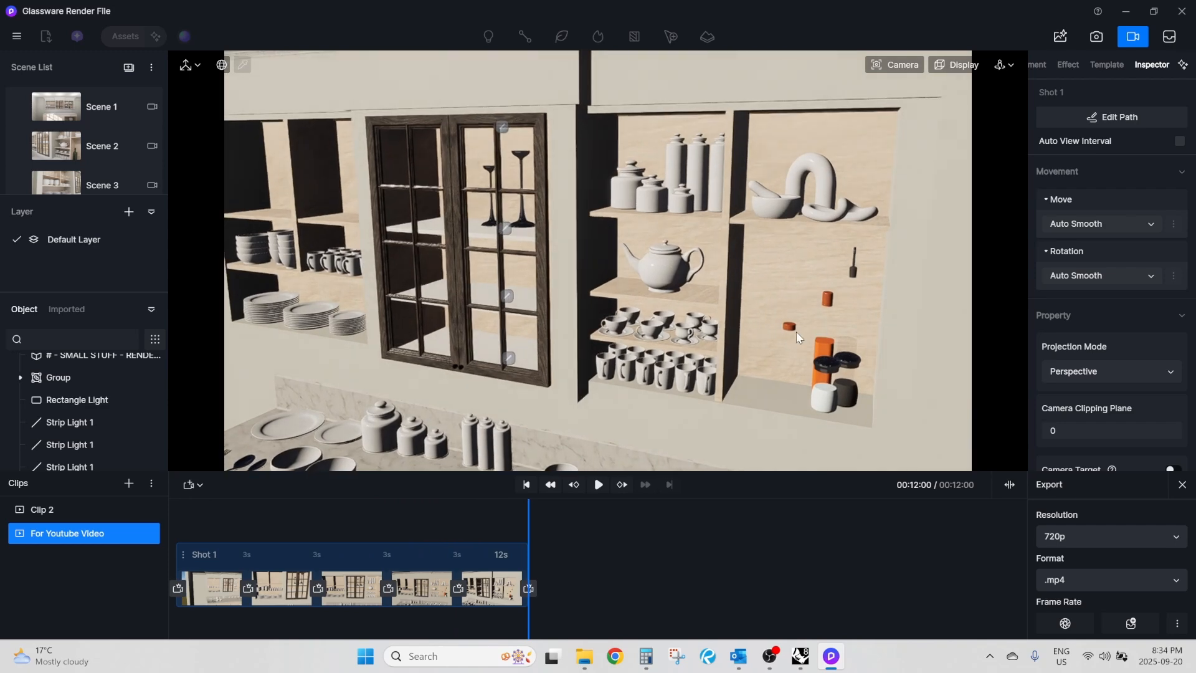
{"action": "middle_click_drag", "start_coordinate": [796, 332], "coordinate": [714, 335]}
{"action": "right_click_drag", "start_coordinate": [719, 335], "coordinate": [704, 338]}
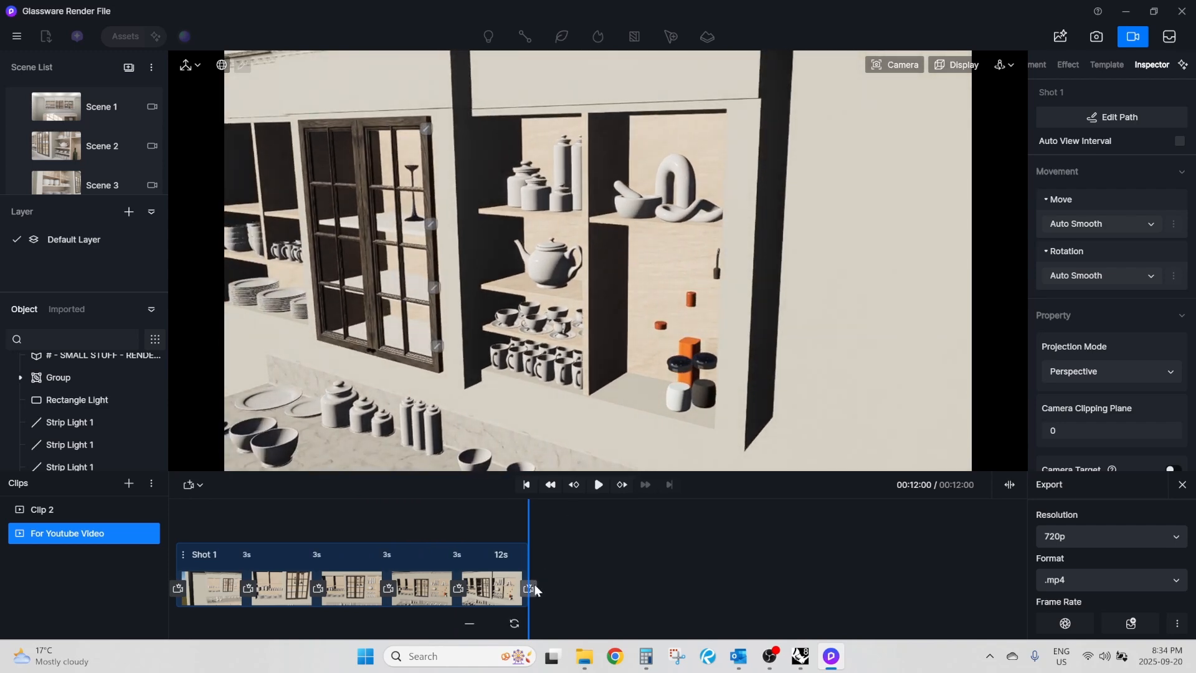
{"action": "left_click", "coordinate": [530, 589]}
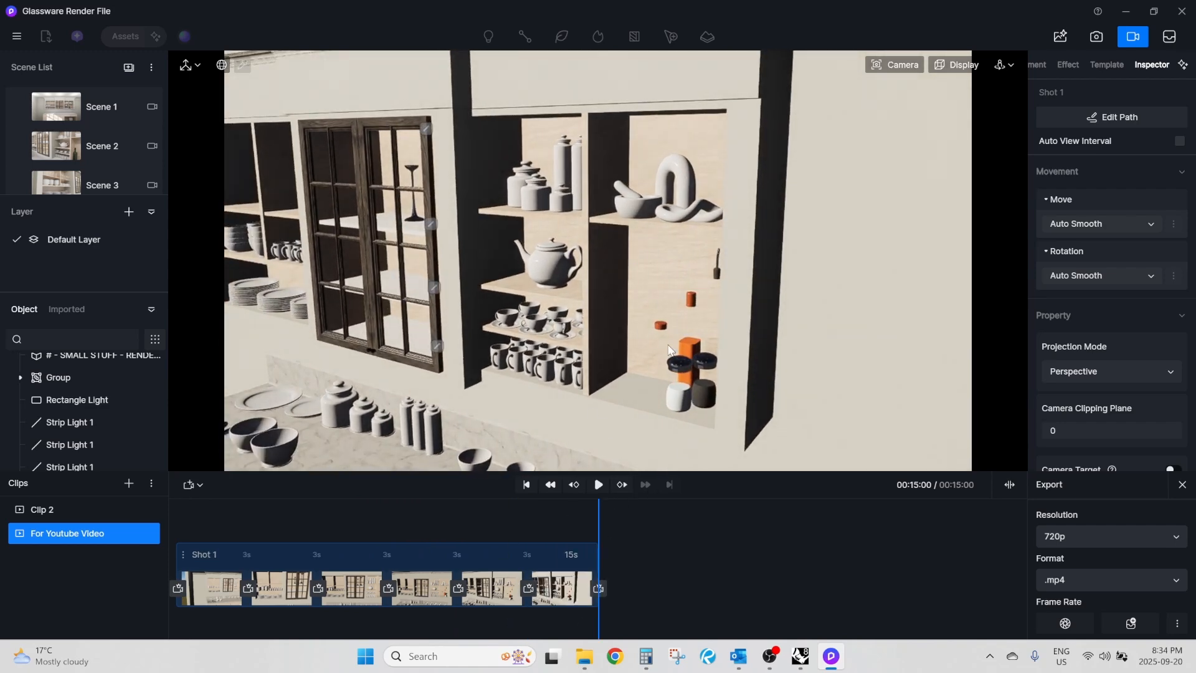
{"action": "scroll", "coordinate": [681, 322], "scroll_direction": "up", "scroll_amount": 1}
{"action": "right_click_drag", "start_coordinate": [681, 323], "coordinate": [666, 327]}
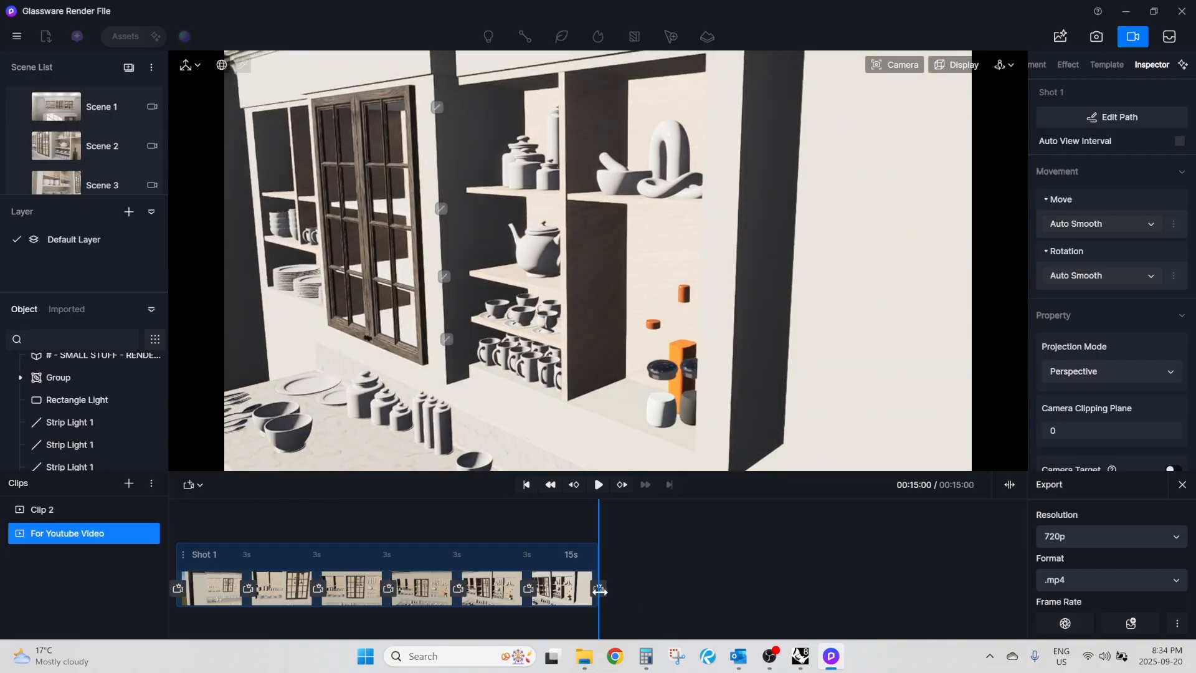
{"action": "left_click", "coordinate": [599, 589]}
Keyframe both glass doors in their closed position at 00:04:02 and move the playhead to 00:06:28.
{"action": "right_click_drag", "start_coordinate": [459, 249], "coordinate": [464, 274]}
{"action": "scroll", "coordinate": [506, 281], "scroll_direction": "up", "scroll_amount": 2}
{"action": "scroll", "coordinate": [463, 274], "scroll_direction": "up", "scroll_amount": 1}
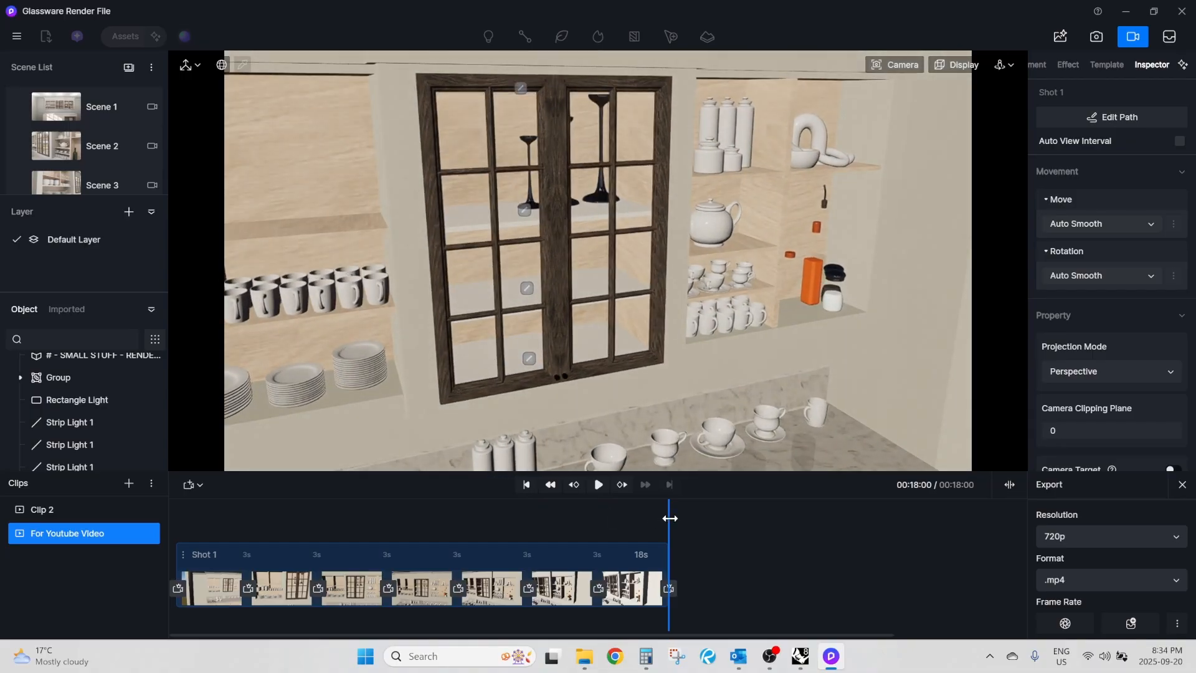
{"action": "left_click_drag", "start_coordinate": [669, 518], "coordinate": [288, 509]}
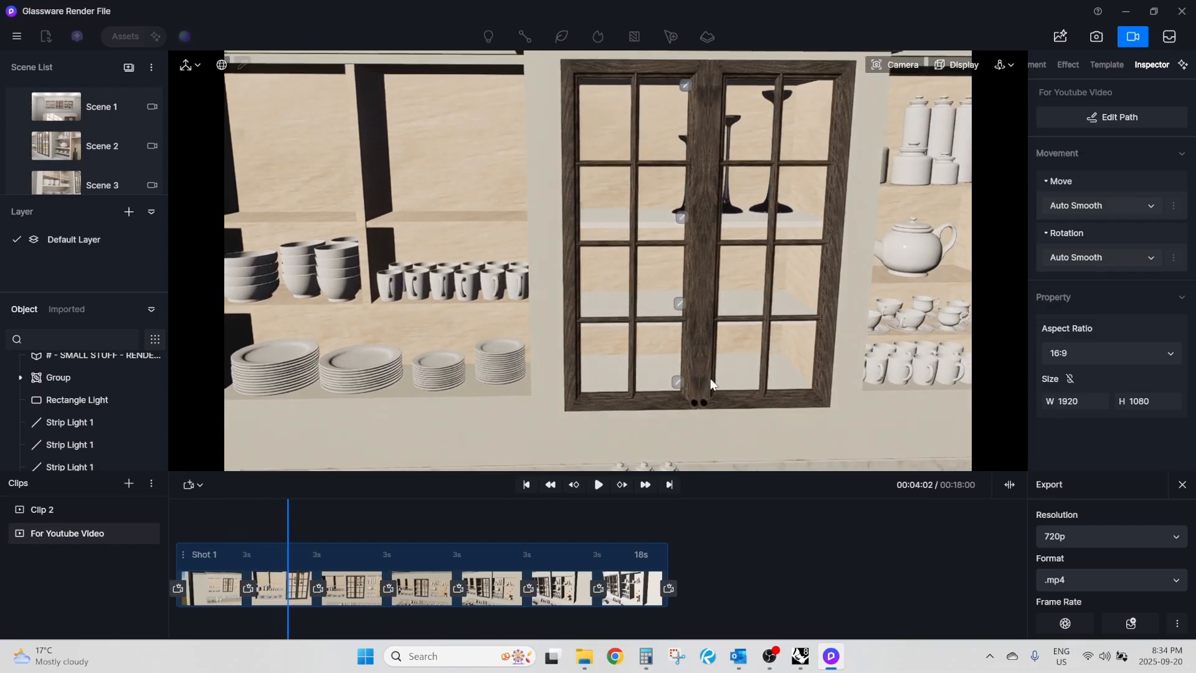
{"action": "left_click", "coordinate": [640, 325]}
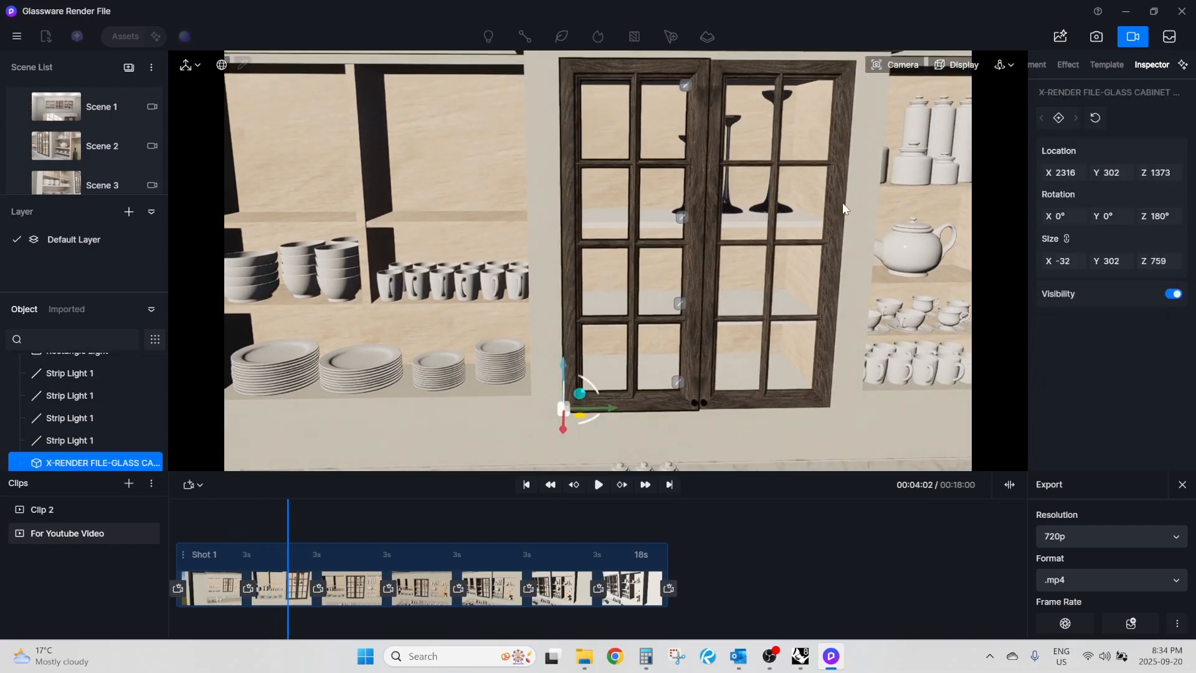
{"action": "left_click", "coordinate": [1060, 118]}
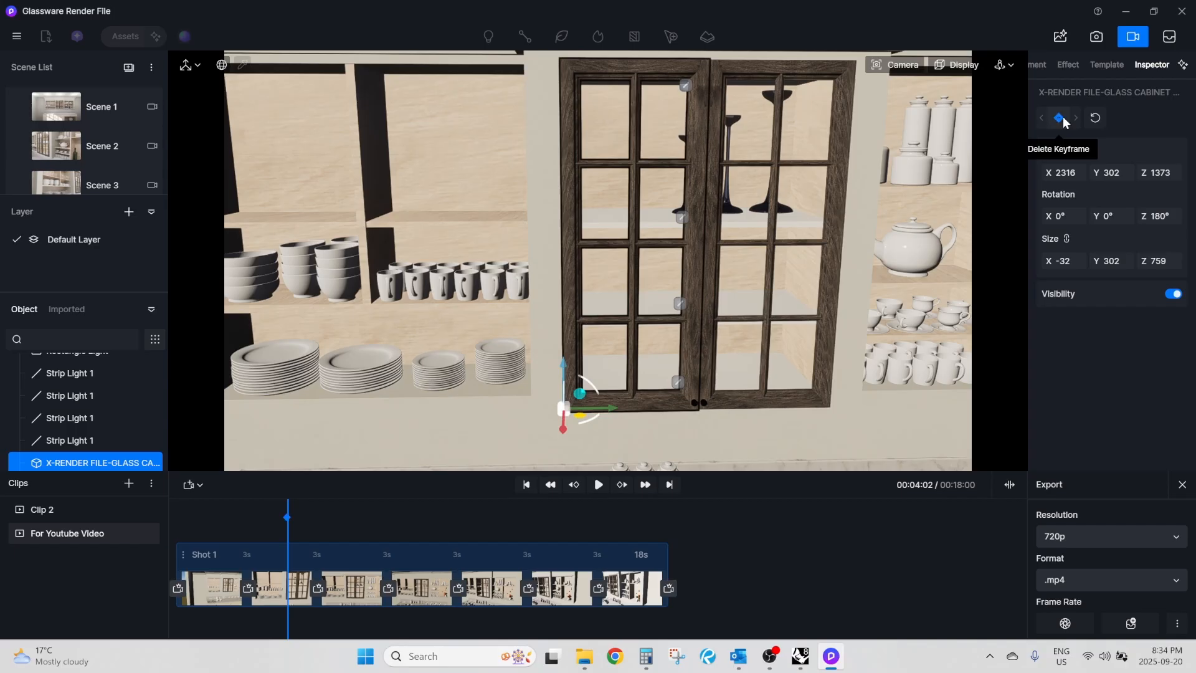
{"action": "left_click", "coordinate": [766, 249]}
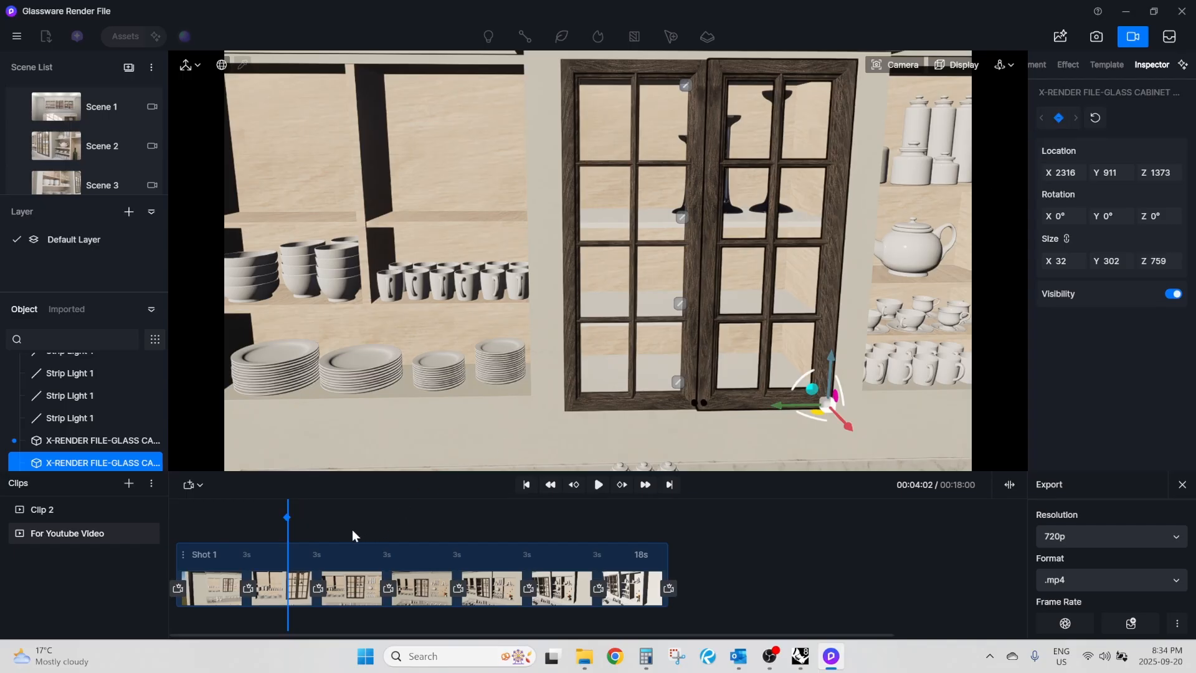
{"action": "left_click_drag", "start_coordinate": [288, 535], "coordinate": [366, 547]}
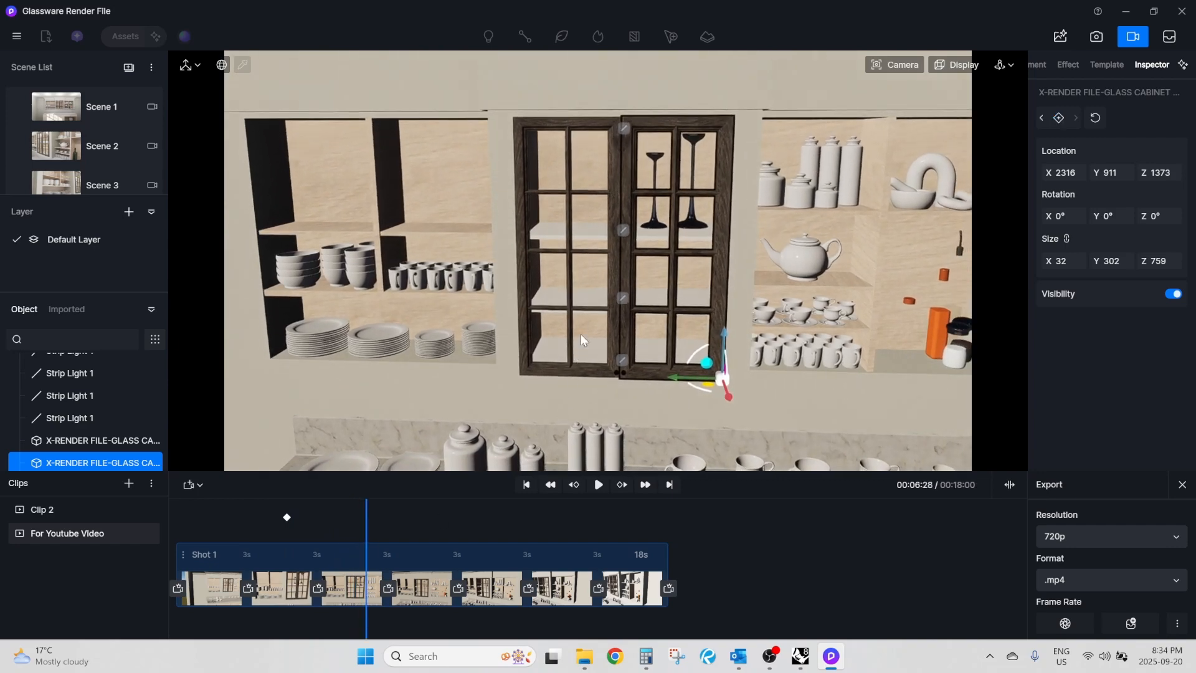
Try to swing the left door open to a Z rotation of 290° and the right door to 248°, without keyframing either.
{"action": "scroll", "coordinate": [580, 342], "scroll_direction": "up", "scroll_amount": 5}
{"action": "left_click", "coordinate": [579, 350]}
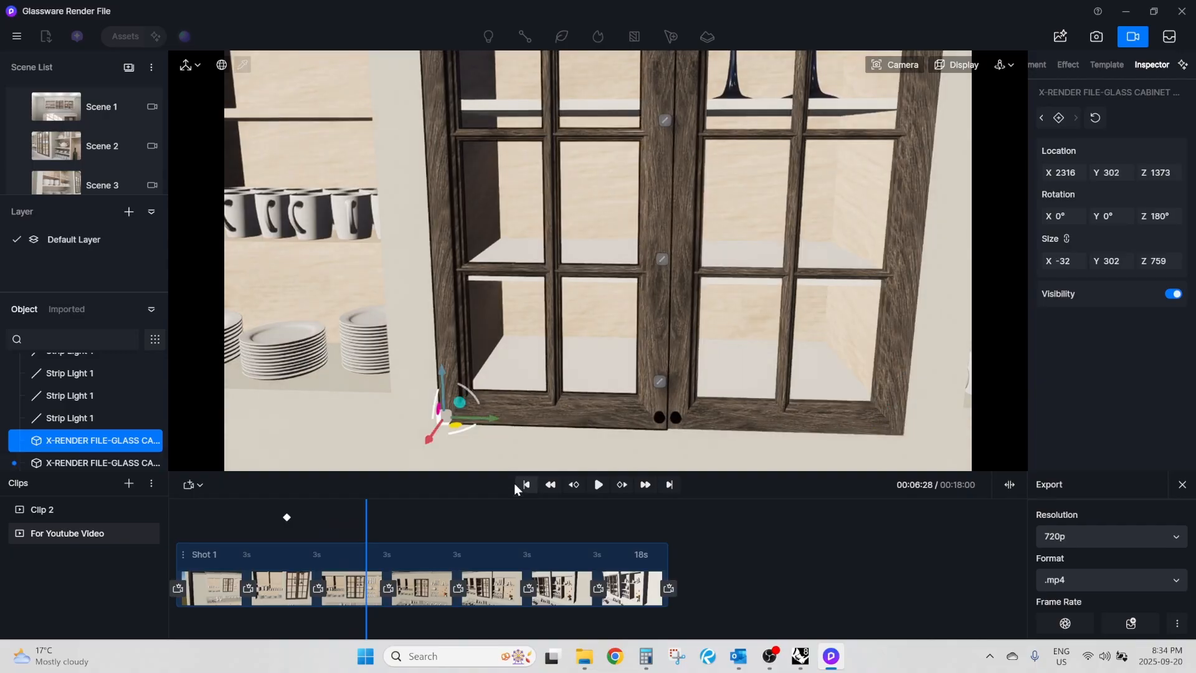
{"action": "scroll", "coordinate": [535, 274], "scroll_direction": "down", "scroll_amount": 2}
{"action": "scroll", "coordinate": [503, 411], "scroll_direction": "up", "scroll_amount": 2}
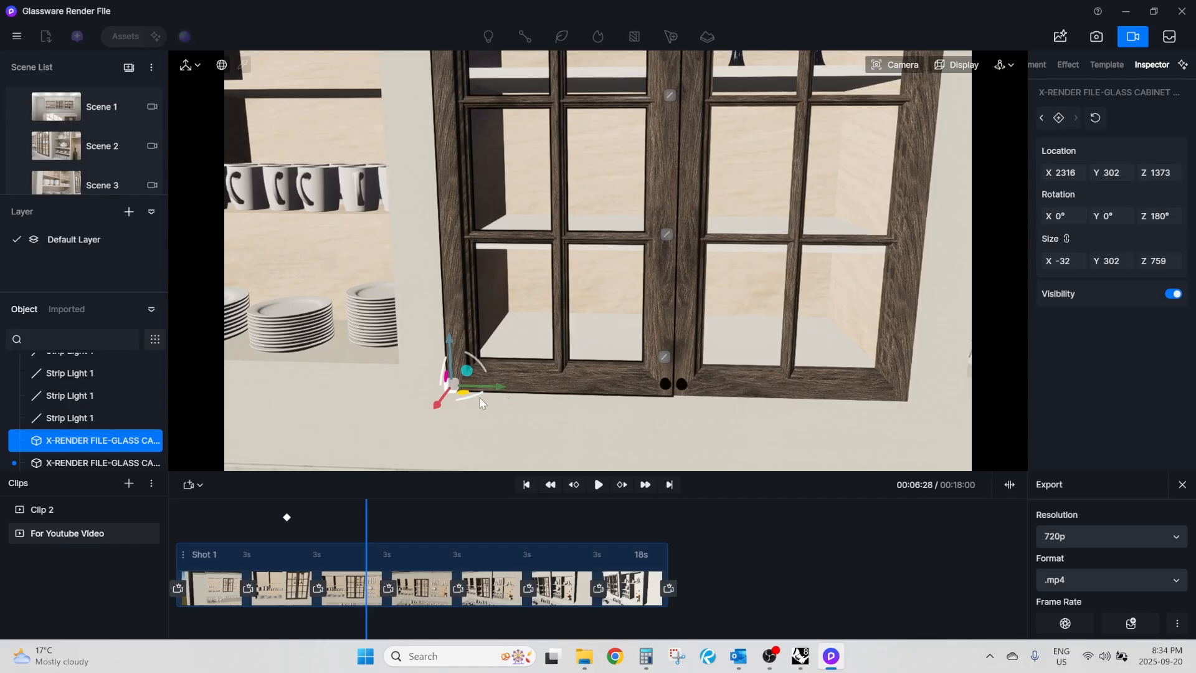
{"action": "left_click_drag", "start_coordinate": [478, 399], "coordinate": [293, 412]}
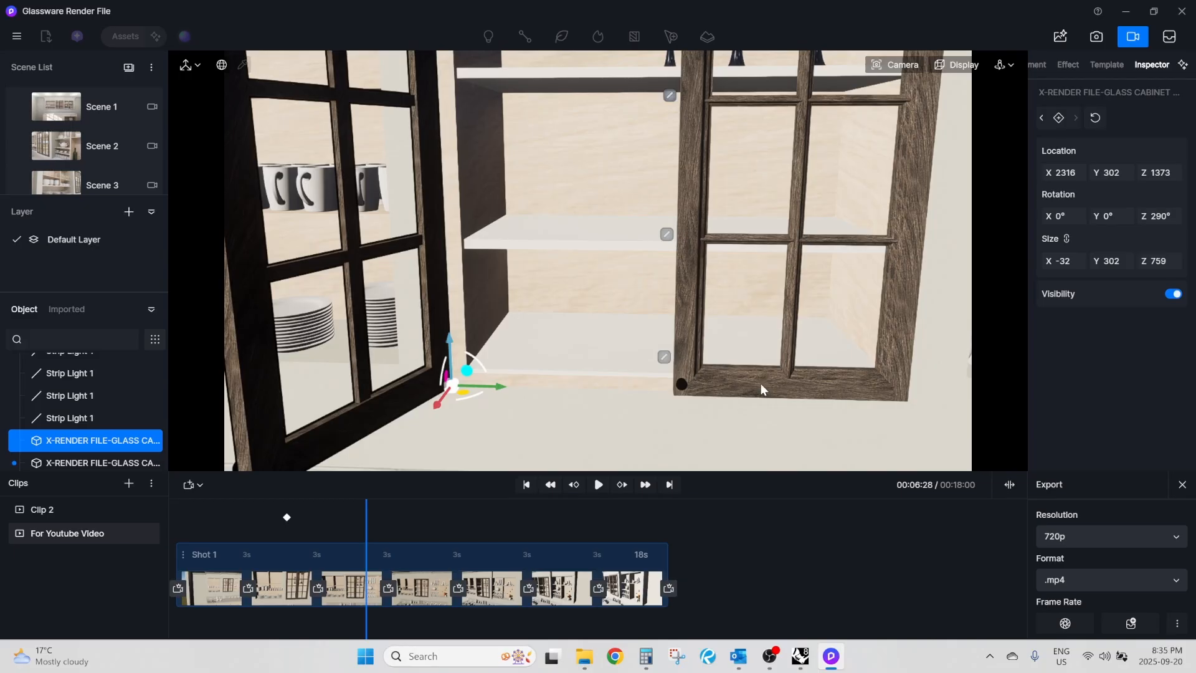
{"action": "scroll", "coordinate": [556, 320], "scroll_direction": "down", "scroll_amount": 2}
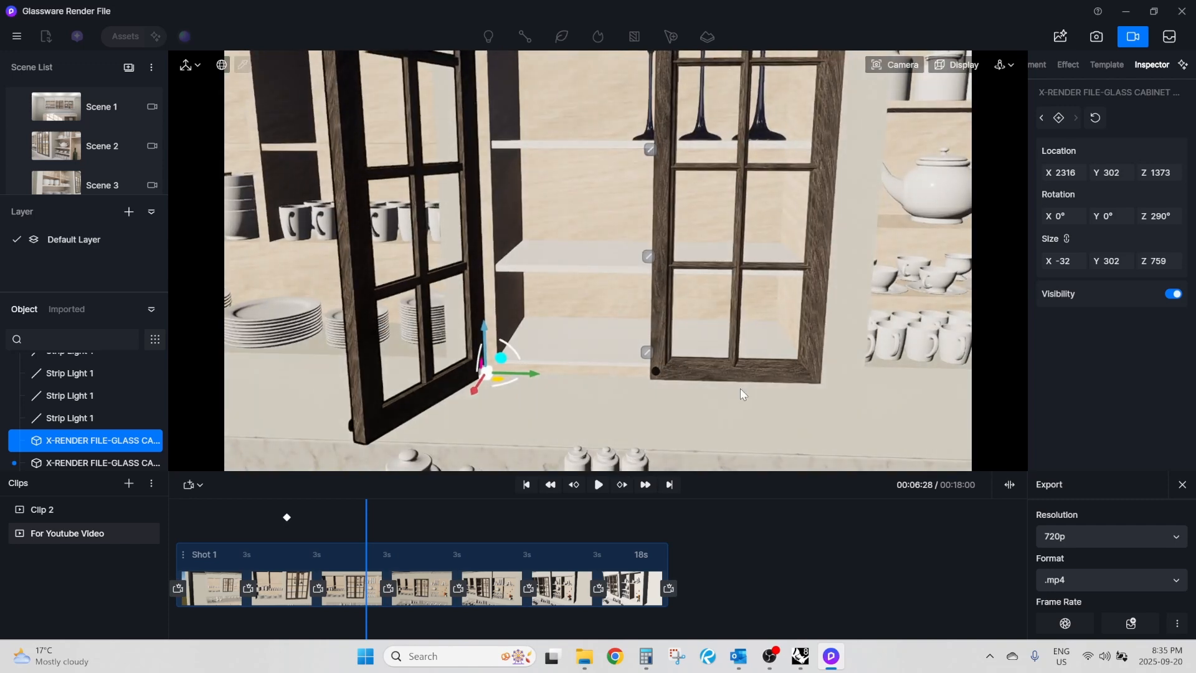
{"action": "left_click", "coordinate": [742, 369]}
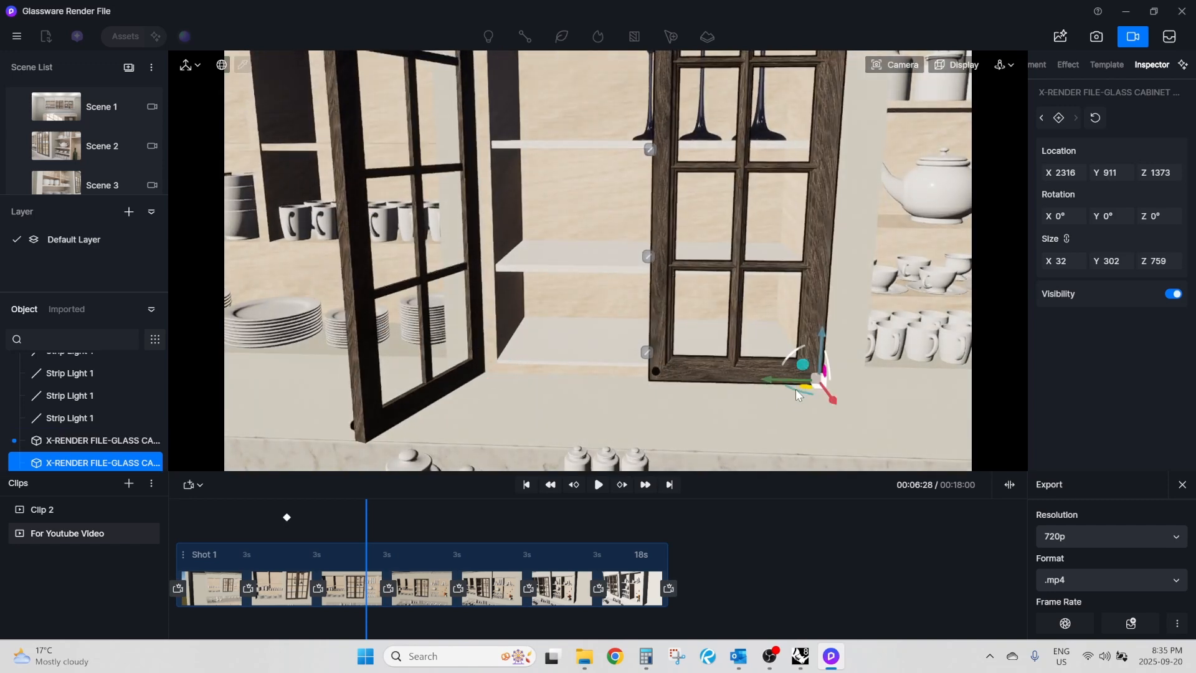
{"action": "left_click_drag", "start_coordinate": [795, 388], "coordinate": [933, 403]}
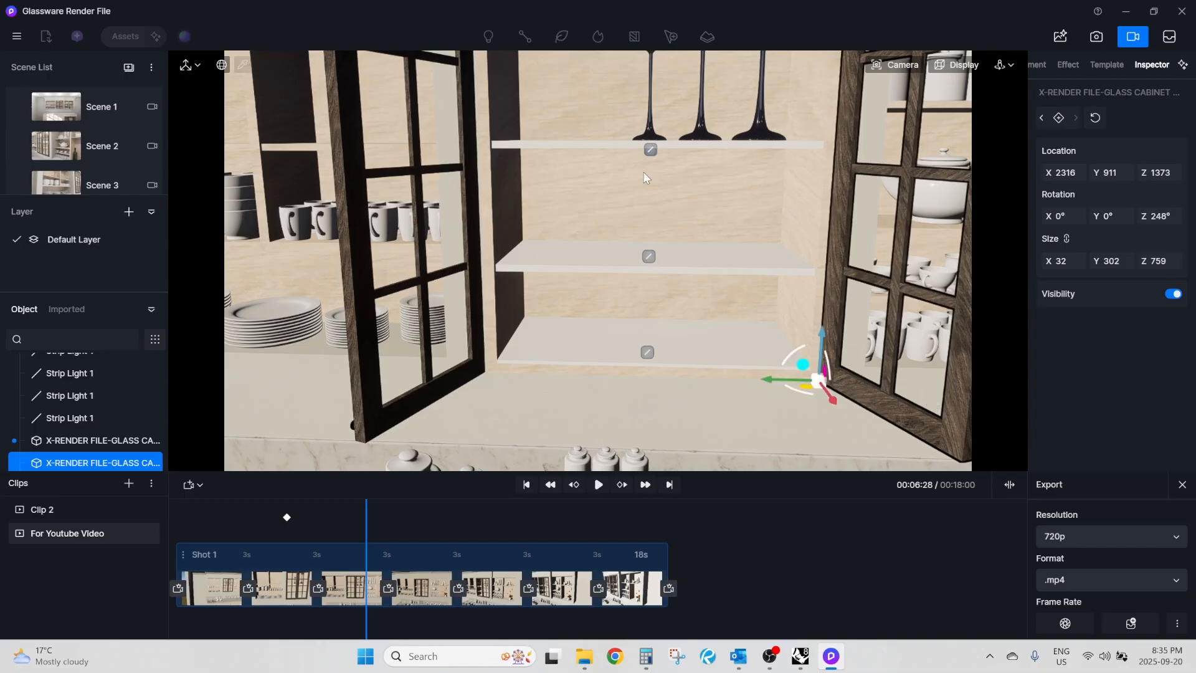
{"action": "scroll", "coordinate": [564, 239], "scroll_direction": "down", "scroll_amount": 3}
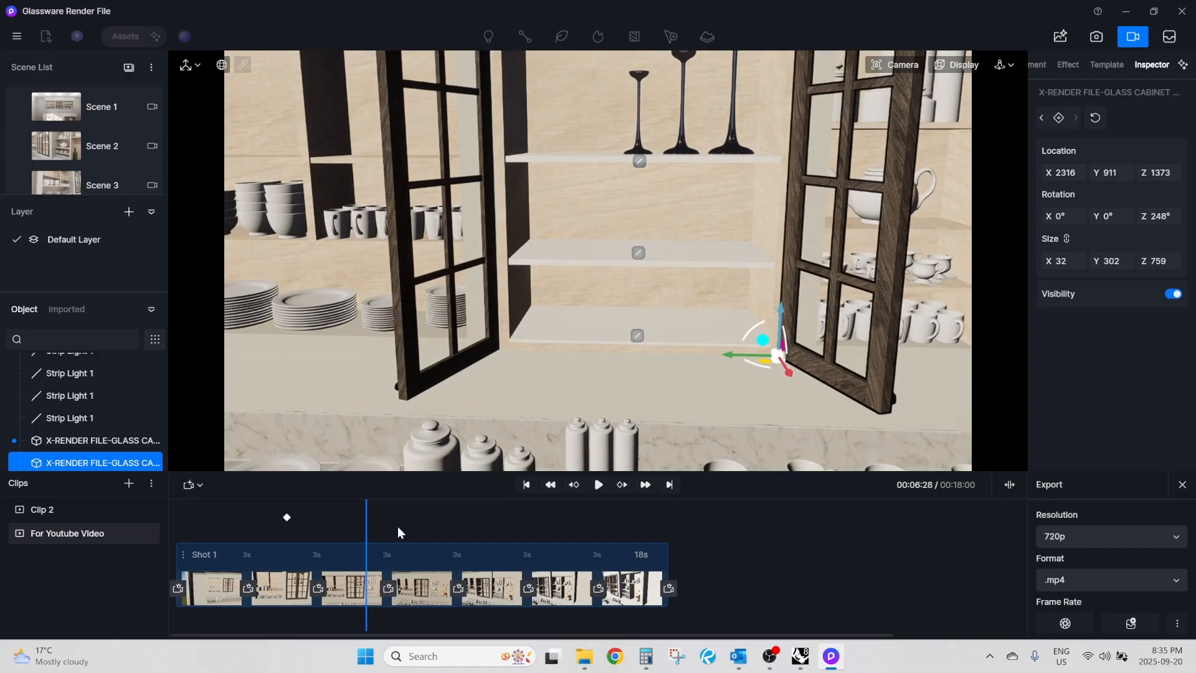
Swing the left door open to a Z rotation of 286° and the right door to 249°, keyframing each at 00:06:28.
{"action": "left_click", "coordinate": [428, 334]}
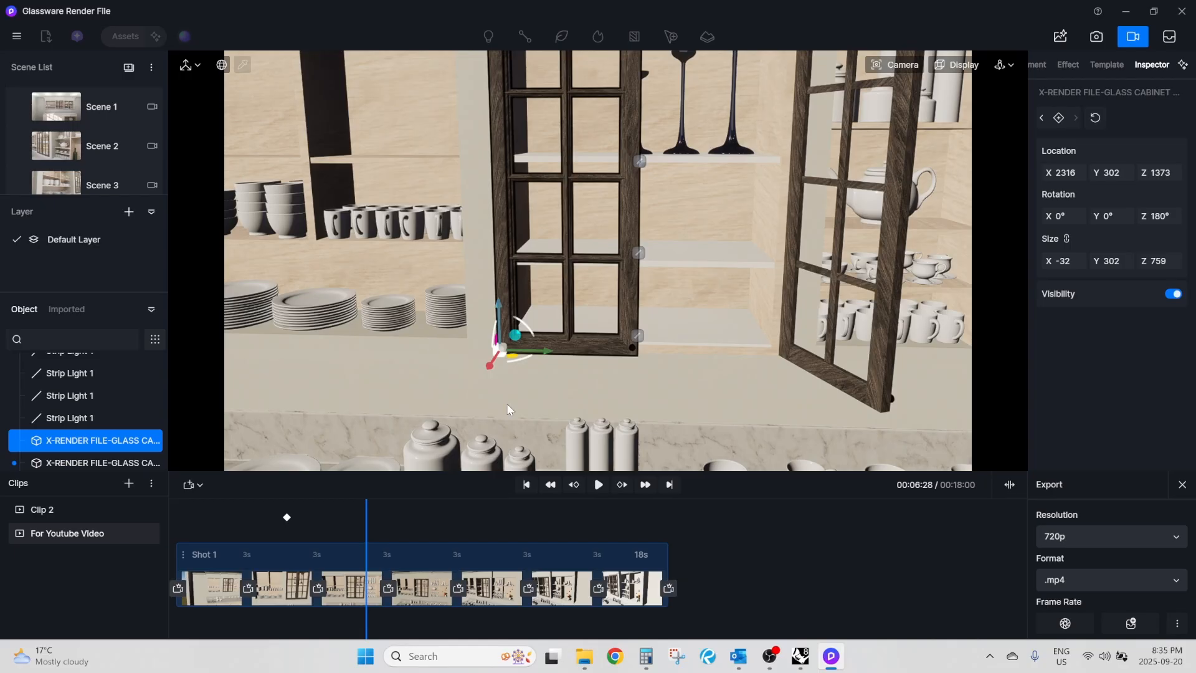
{"action": "left_click_drag", "start_coordinate": [528, 356], "coordinate": [419, 379]}
{"action": "left_click", "coordinate": [1057, 119]}
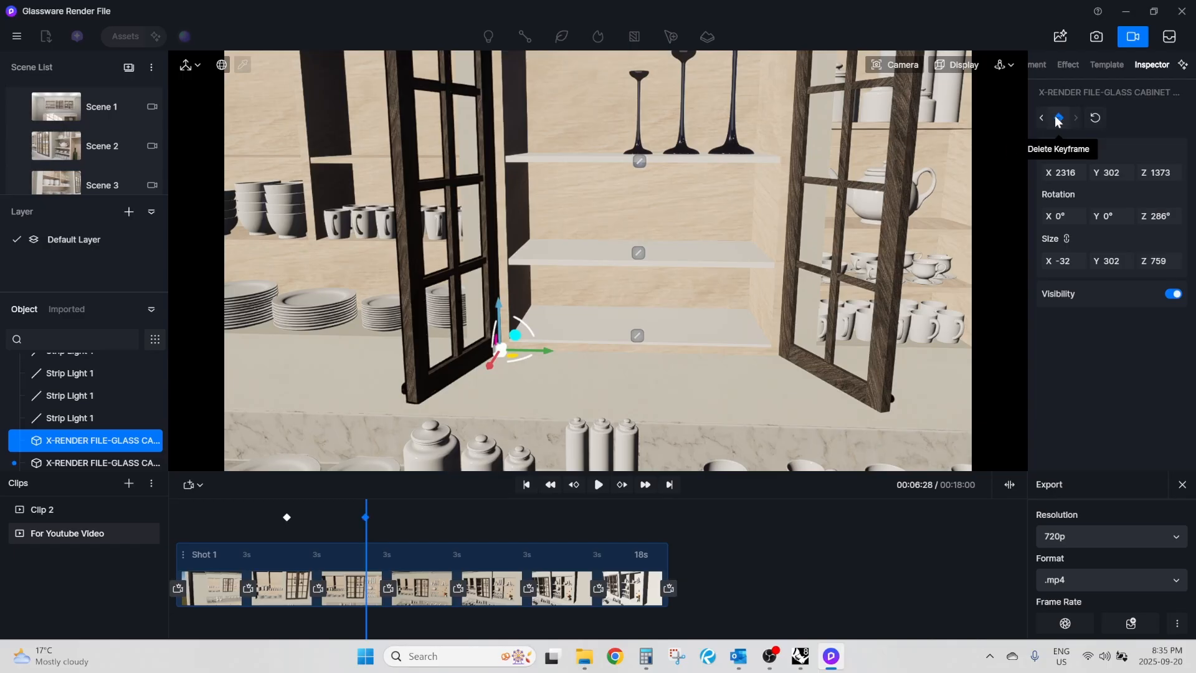
{"action": "left_click", "coordinate": [837, 295]}
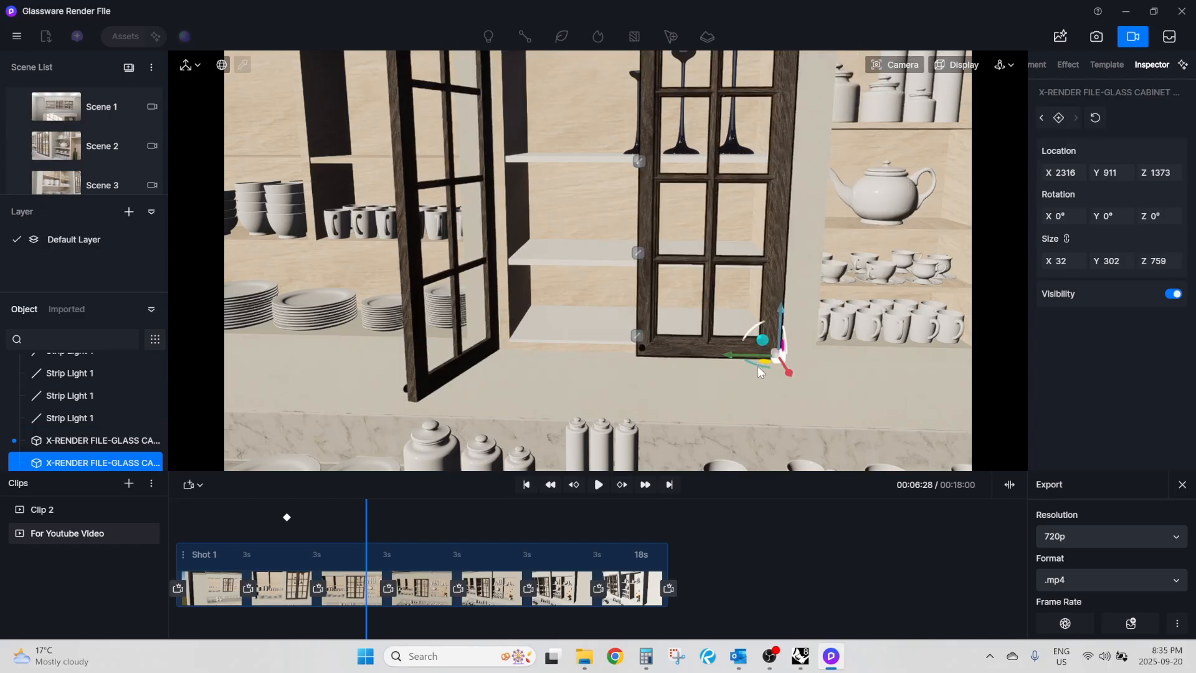
{"action": "left_click_drag", "start_coordinate": [760, 364], "coordinate": [901, 374]}
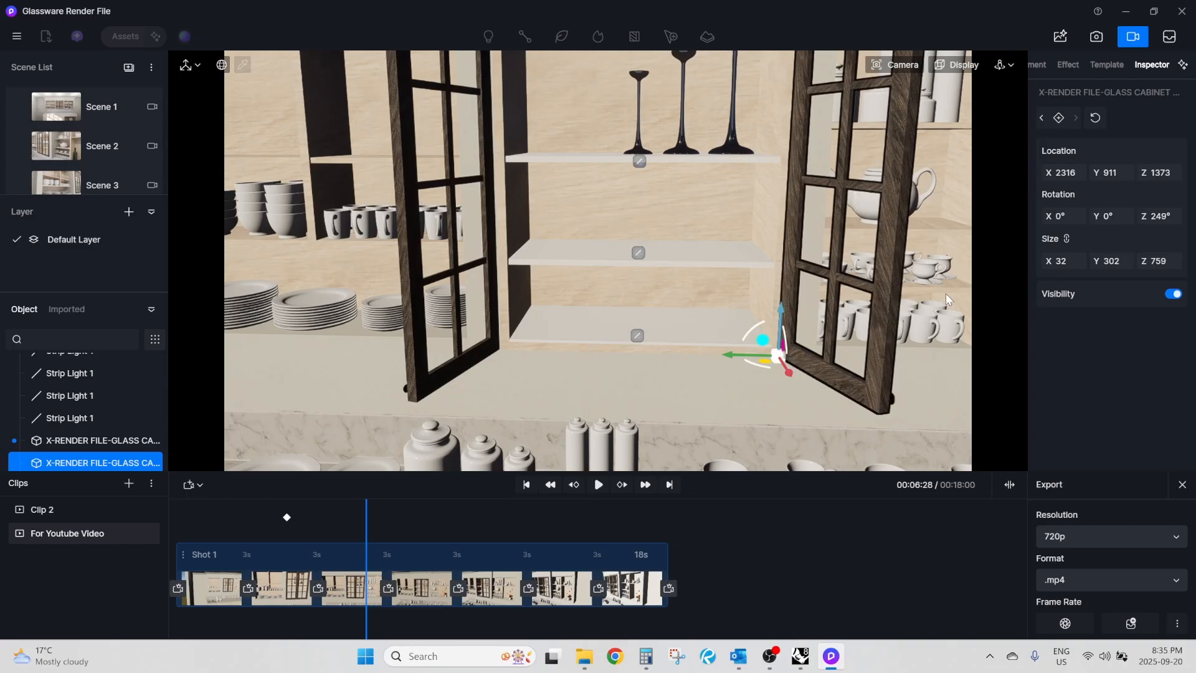
{"action": "left_click", "coordinate": [1059, 117]}
Add a keyframe for each open door at 00:09:24 to hold them open.
{"action": "left_click_drag", "start_coordinate": [367, 511], "coordinate": [443, 499]}
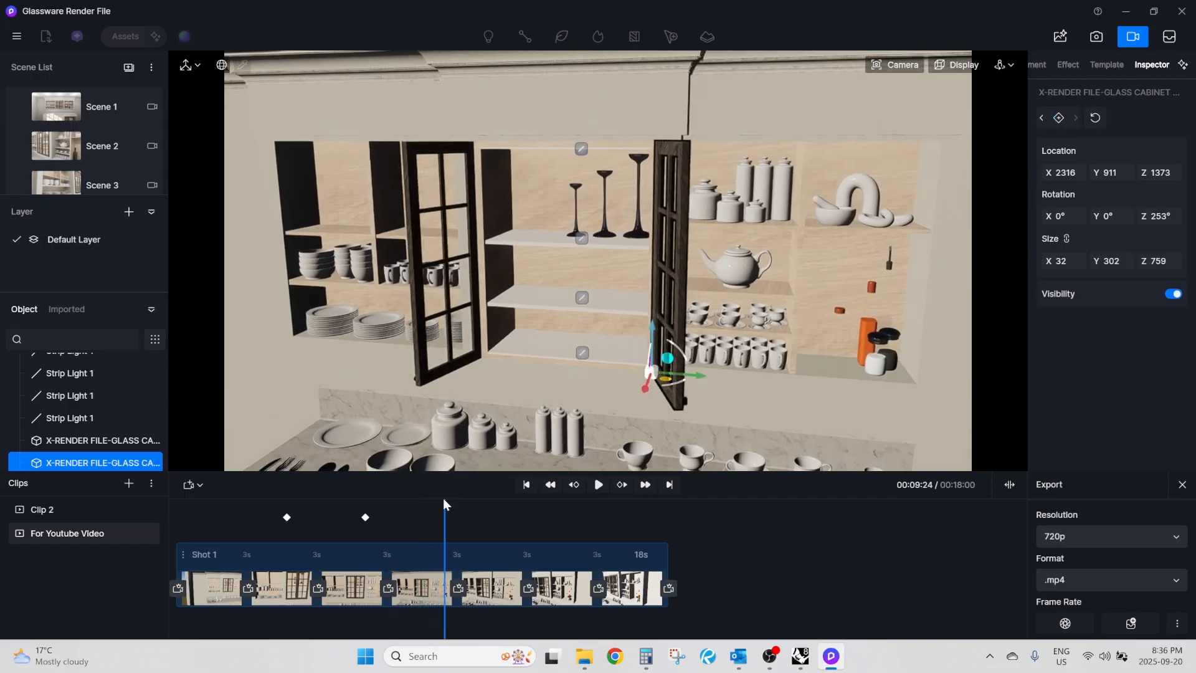
{"action": "left_click", "coordinate": [471, 318]}
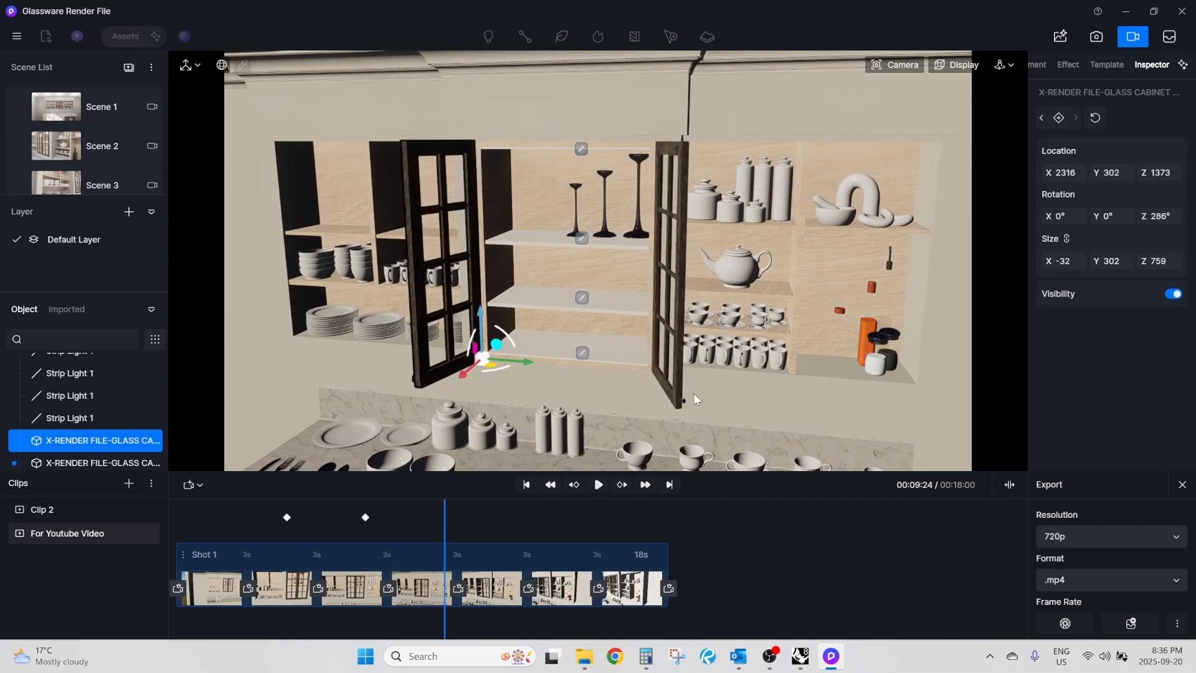
{"action": "left_click", "coordinate": [1059, 118]}
{"action": "left_click", "coordinate": [667, 283]}
{"action": "left_click", "coordinate": [1059, 119]}
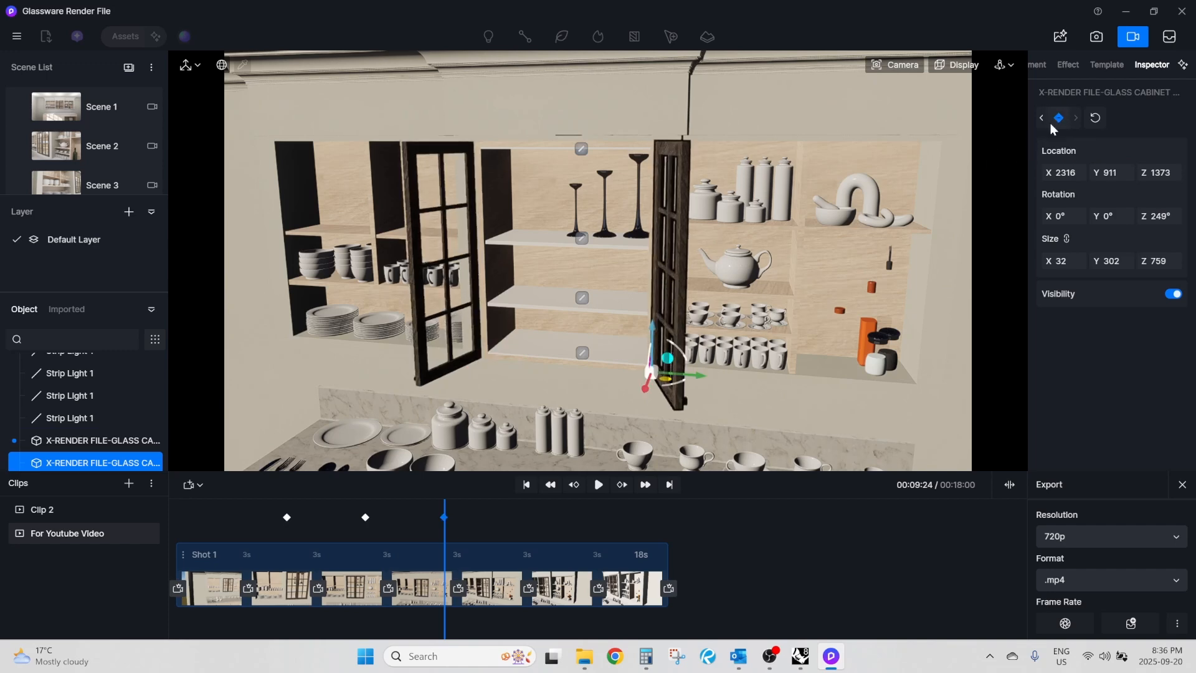
Move the playhead to 00:13:19 on the clip timeline.
{"action": "left_click_drag", "start_coordinate": [444, 535], "coordinate": [547, 540]}
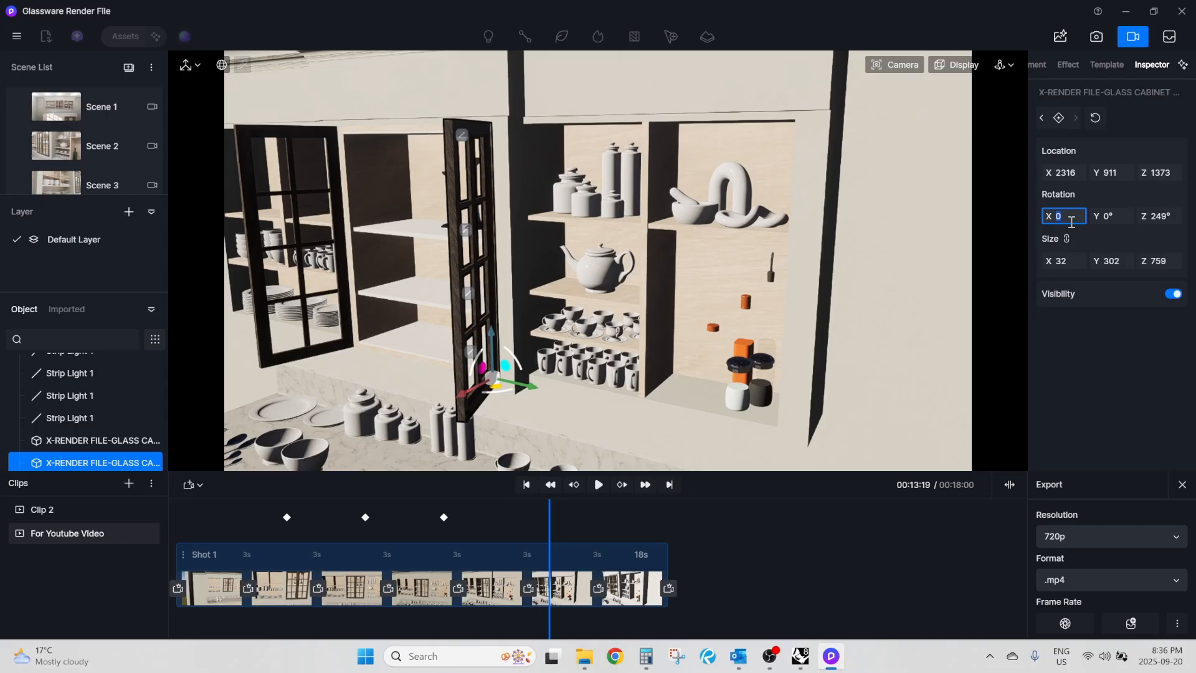
Try closing the right door with a Z rotation of 0° and the left door with 180°, without keyframing either.
{"action": "left_click", "coordinate": [504, 390]}
{"action": "left_click_drag", "start_coordinate": [498, 390], "coordinate": [484, 388]}
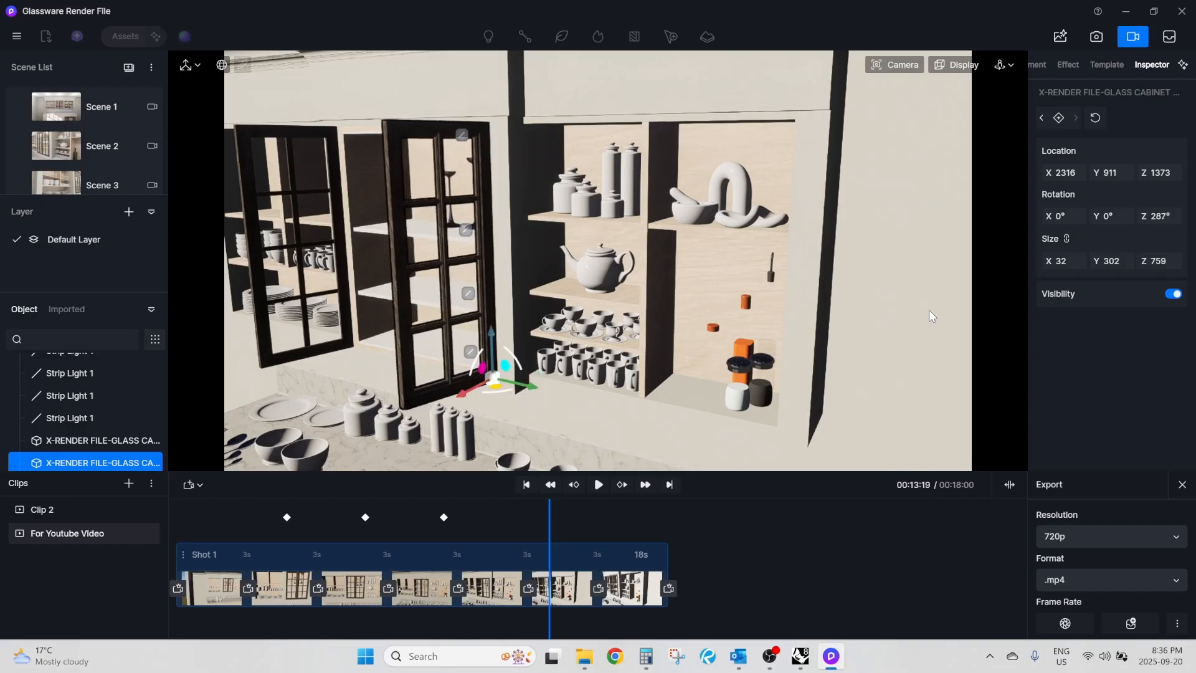
{"action": "type", "text": "0"}
{"action": "key", "text": "Return"}
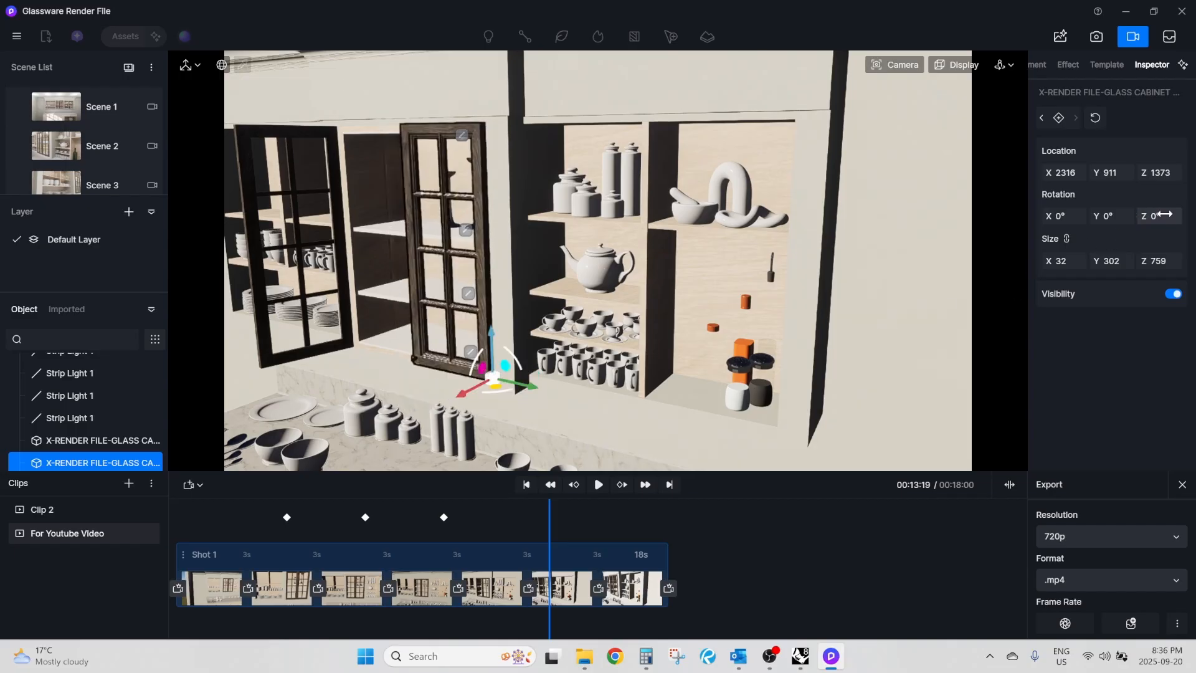
{"action": "left_click", "coordinate": [280, 318]}
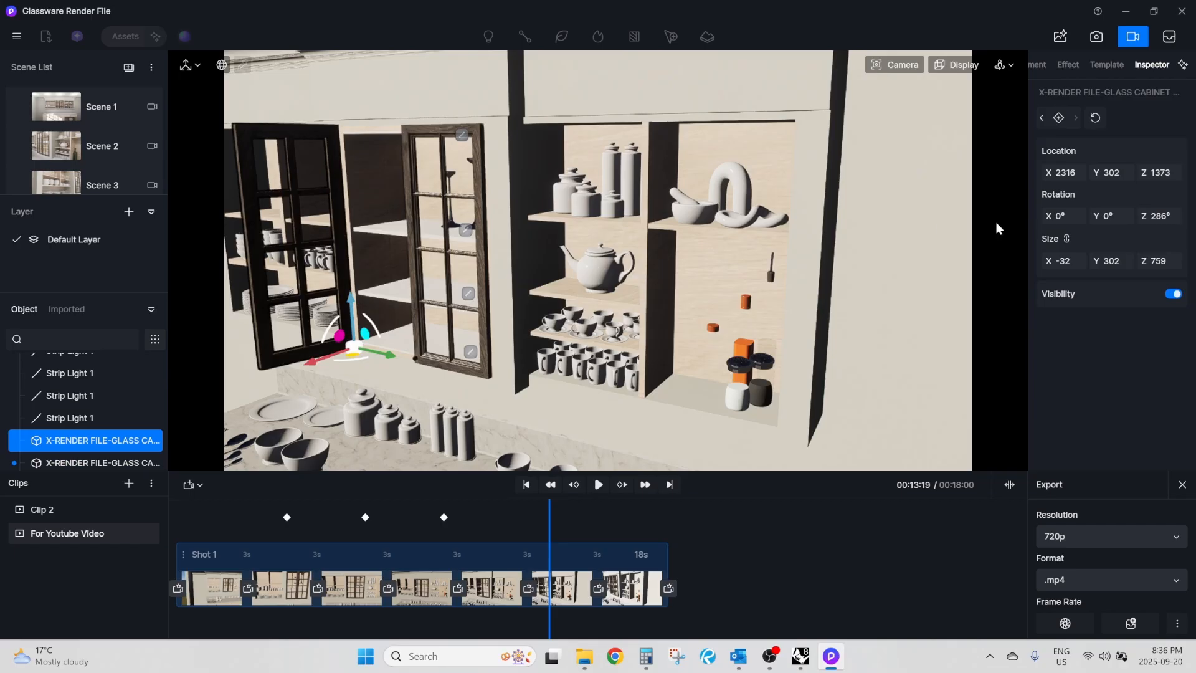
{"action": "left_click", "coordinate": [1157, 217]}
{"action": "type", "text": "0"}
{"action": "key", "text": "Return"}
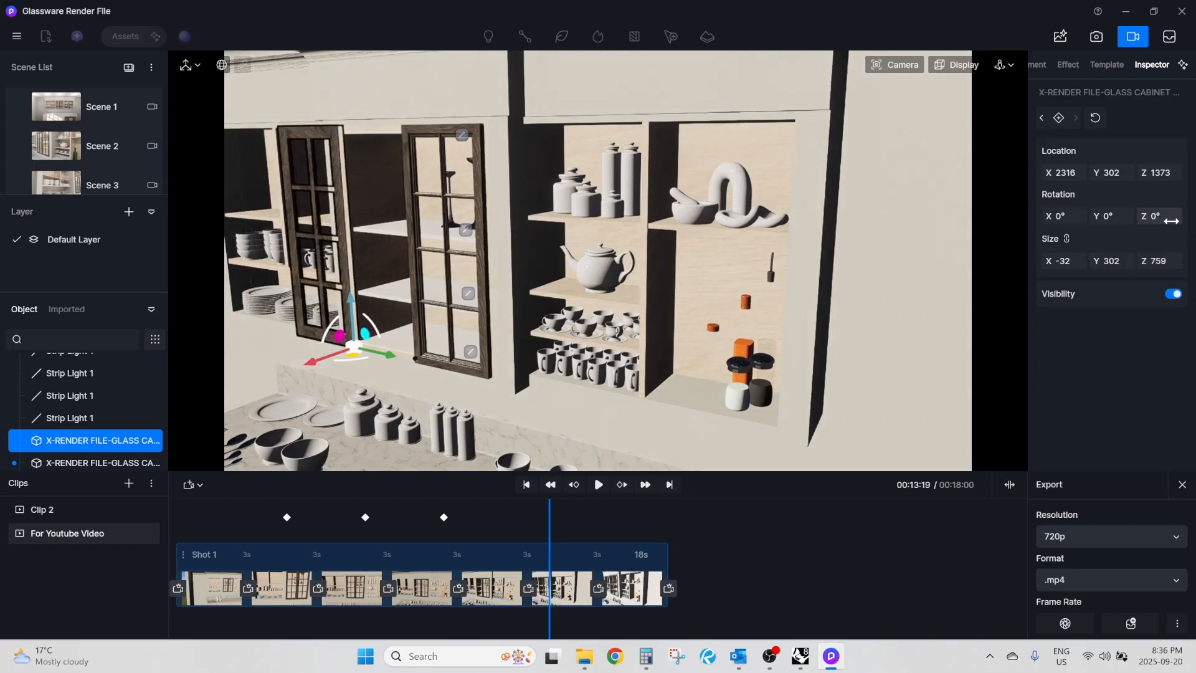
{"action": "left_click", "coordinate": [1170, 219]}
{"action": "type", "text": "180"}
{"action": "key", "text": "Return"}
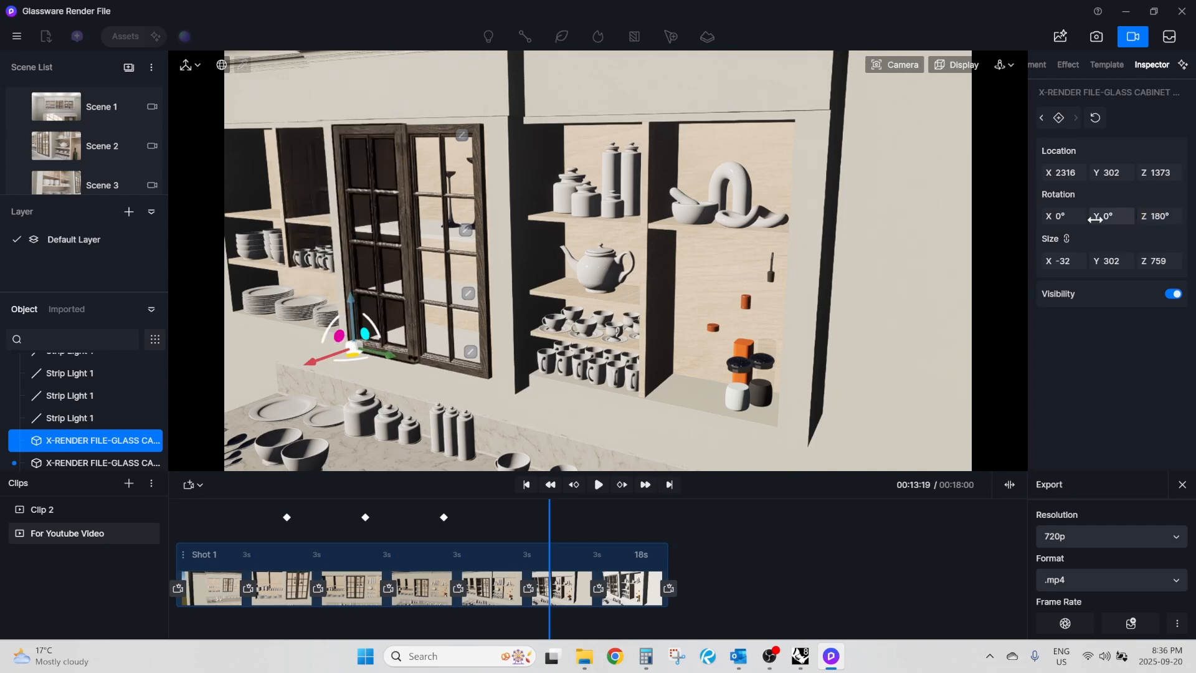
Examine up close how the two closed glass doors meet and sit against the cabinet opening.
{"action": "right_click_drag", "start_coordinate": [349, 261], "coordinate": [361, 300]}
{"action": "scroll", "coordinate": [363, 300], "scroll_direction": "up", "scroll_amount": 4}
{"action": "scroll", "coordinate": [409, 345], "scroll_direction": "up", "scroll_amount": 2}
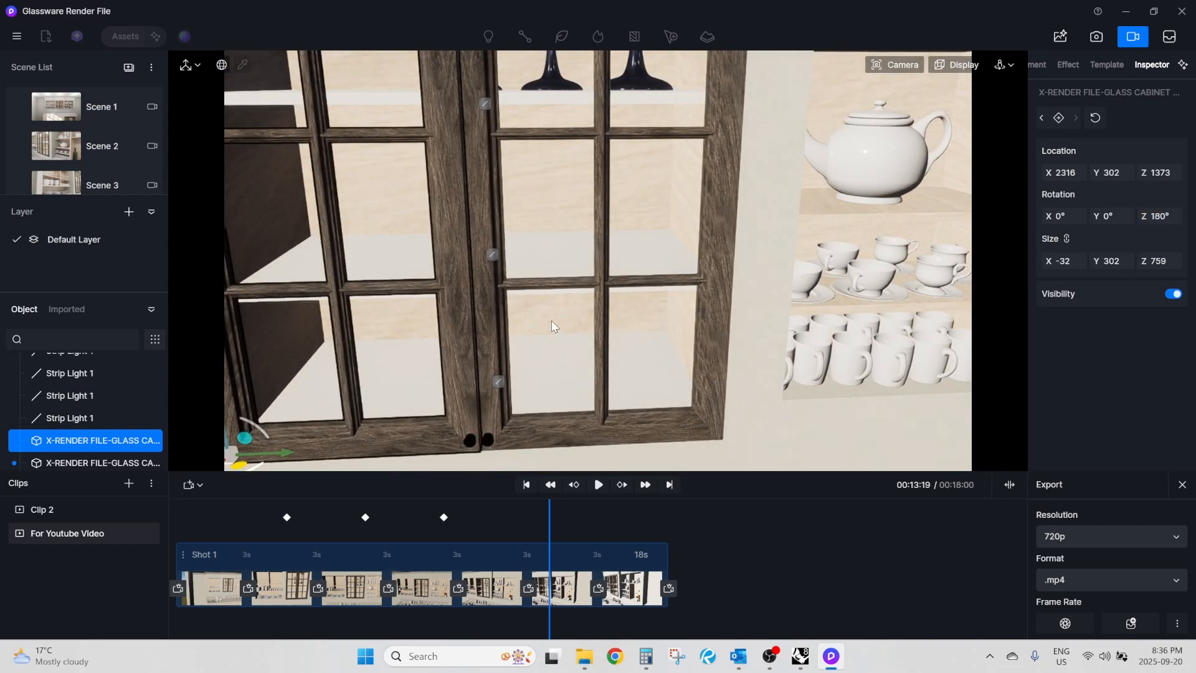
{"action": "scroll", "coordinate": [473, 433], "scroll_direction": "up", "scroll_amount": 2}
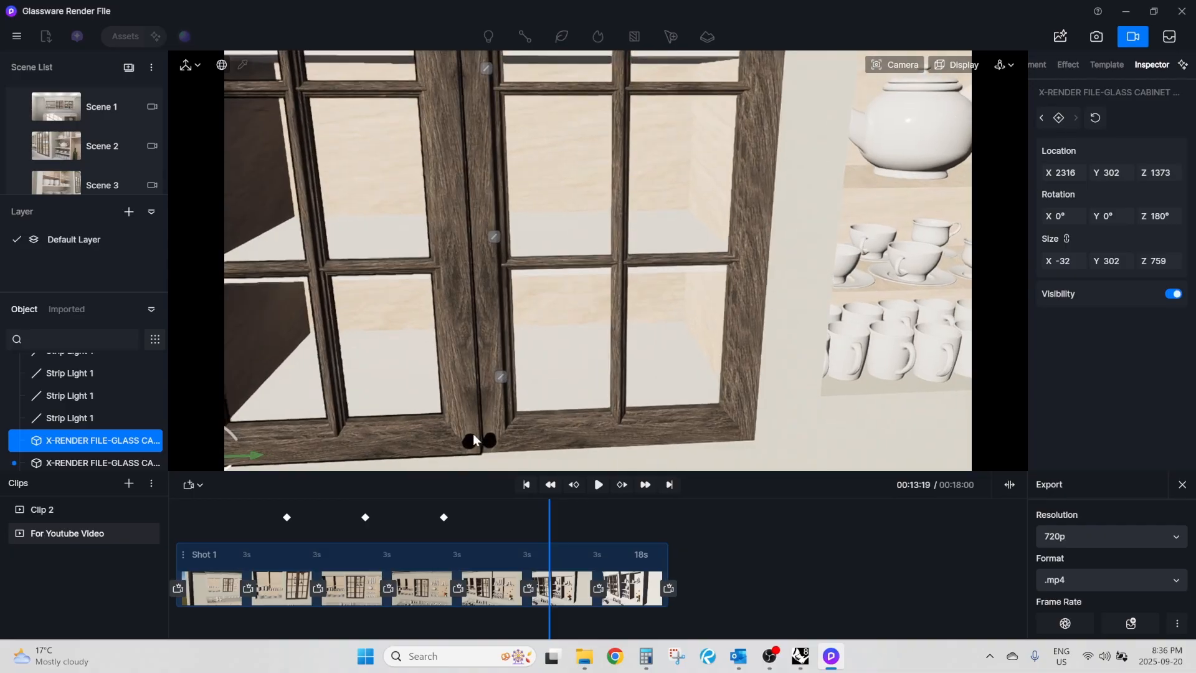
{"action": "left_click", "coordinate": [931, 347]}
{"action": "right_click_drag", "start_coordinate": [459, 310], "coordinate": [563, 286]}
{"action": "scroll", "coordinate": [567, 276], "scroll_direction": "down", "scroll_amount": 3}
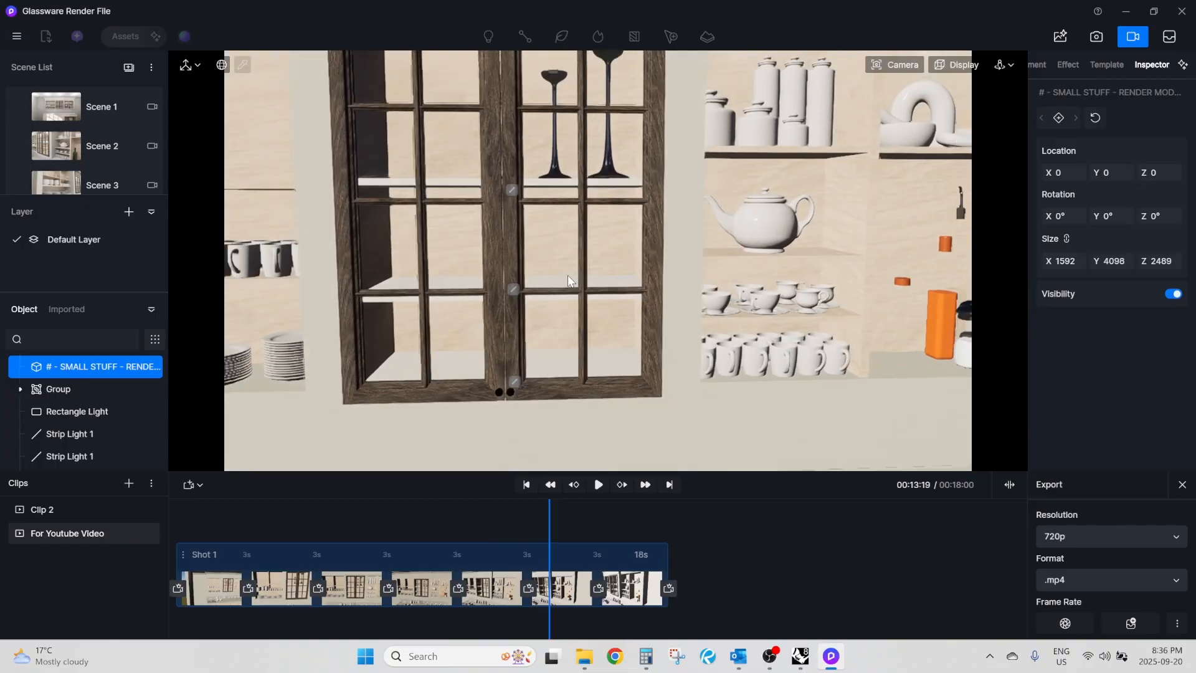
{"action": "scroll", "coordinate": [567, 280], "scroll_direction": "down", "scroll_amount": 3}
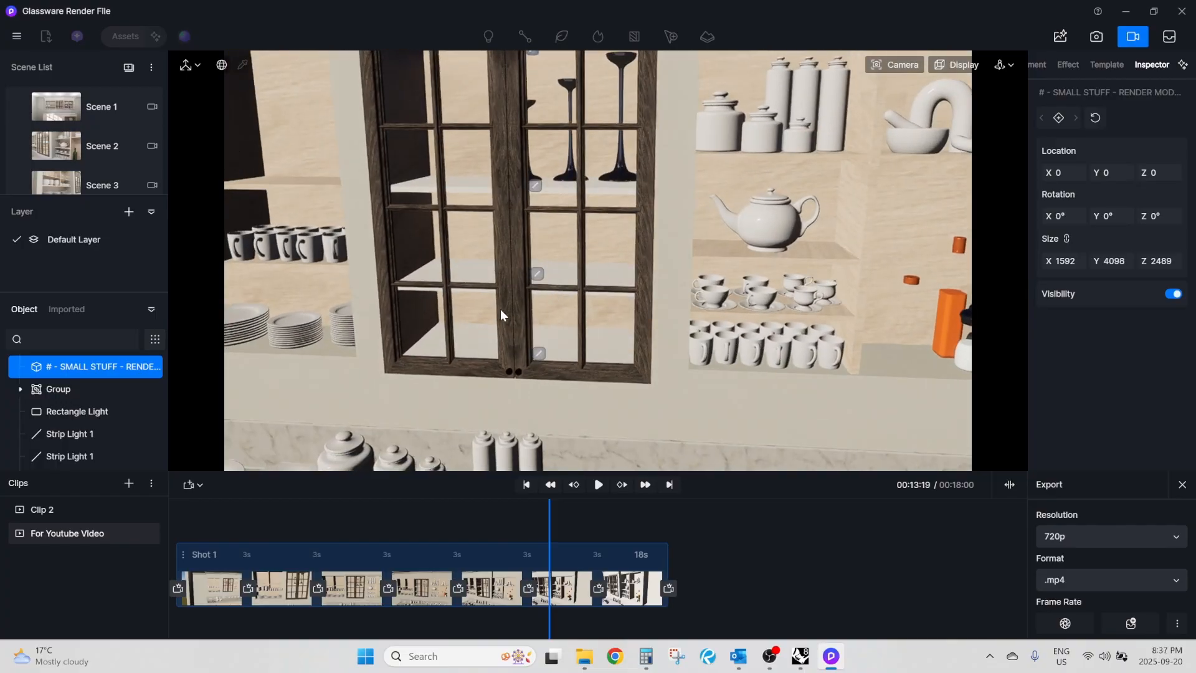
Close the left glass door with a Z rotation of 180° and keyframe it at 00:13:19.
{"action": "left_click", "coordinate": [462, 330]}
{"action": "left_click", "coordinate": [563, 324]}
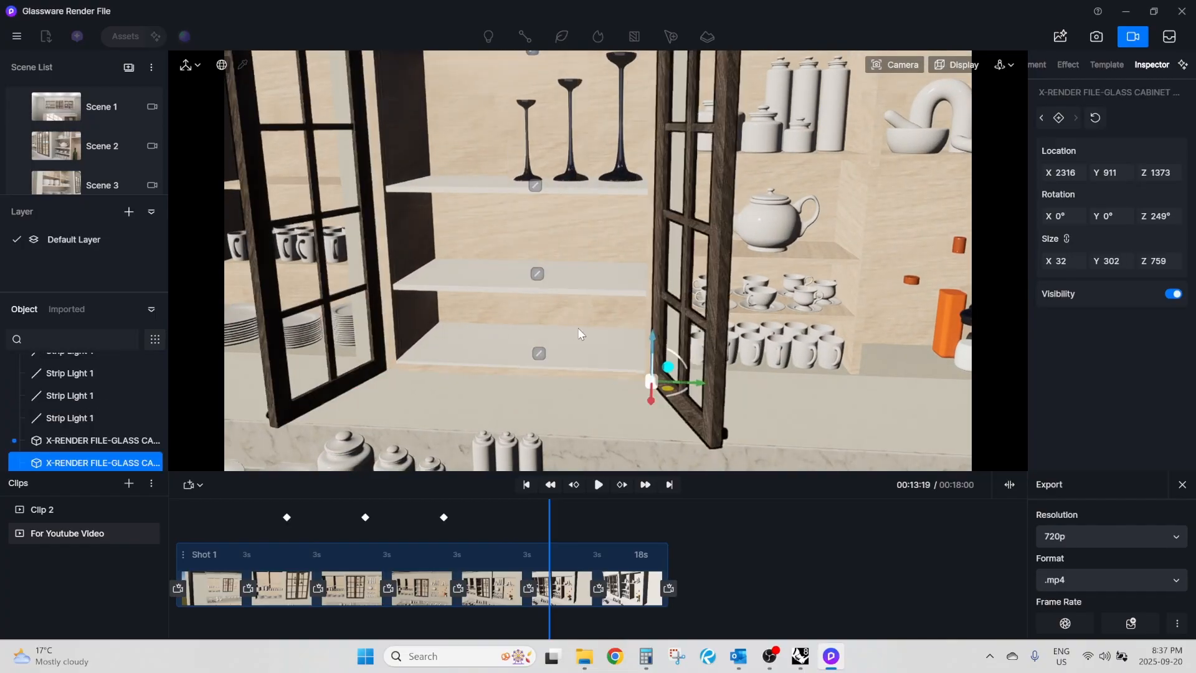
{"action": "left_click", "coordinate": [341, 345]}
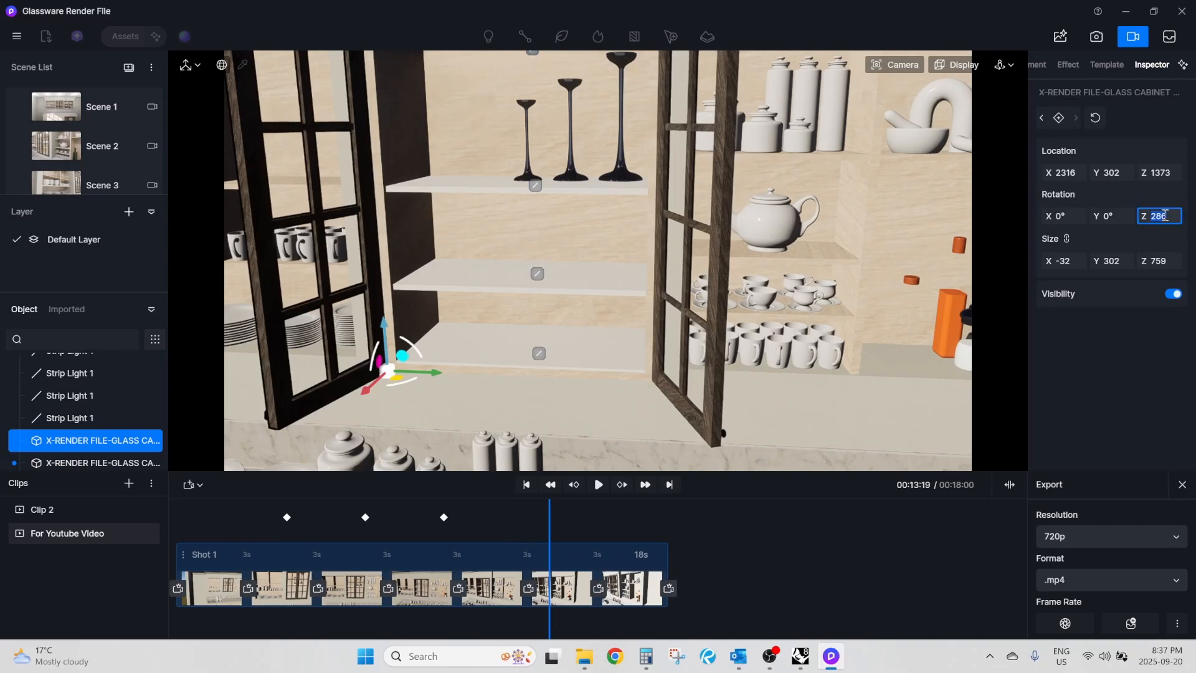
{"action": "type", "text": "0"}
{"action": "key", "text": "Return"}
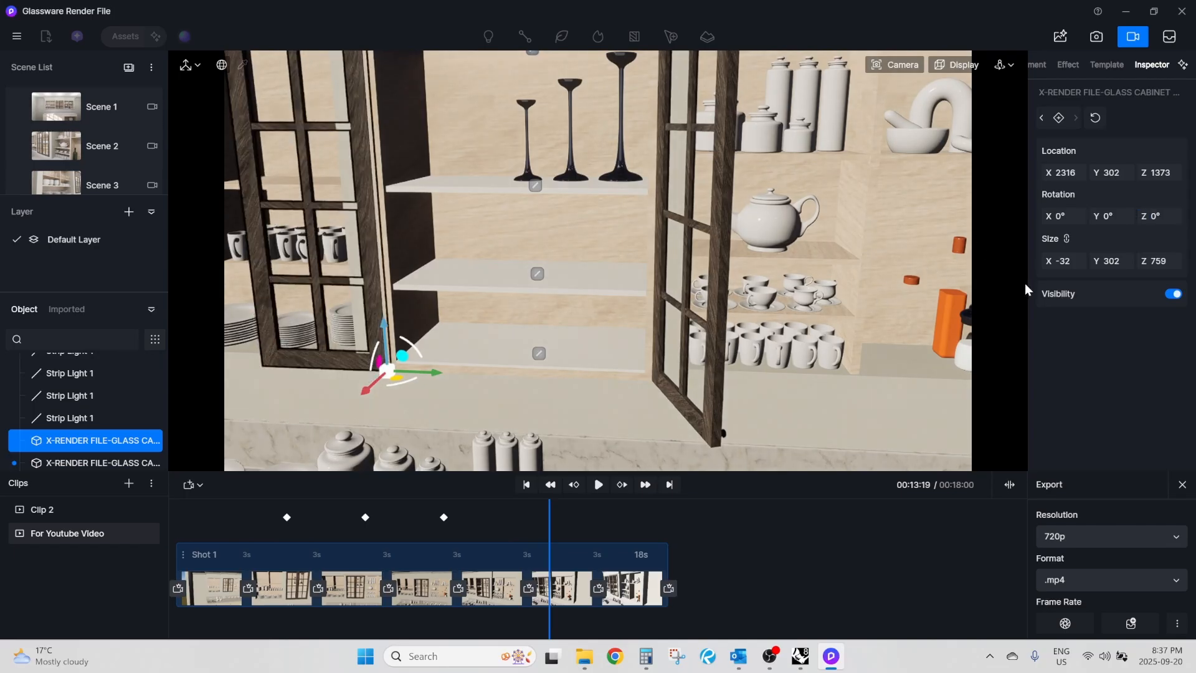
{"action": "type", "text": "180"}
{"action": "key", "text": "Return"}
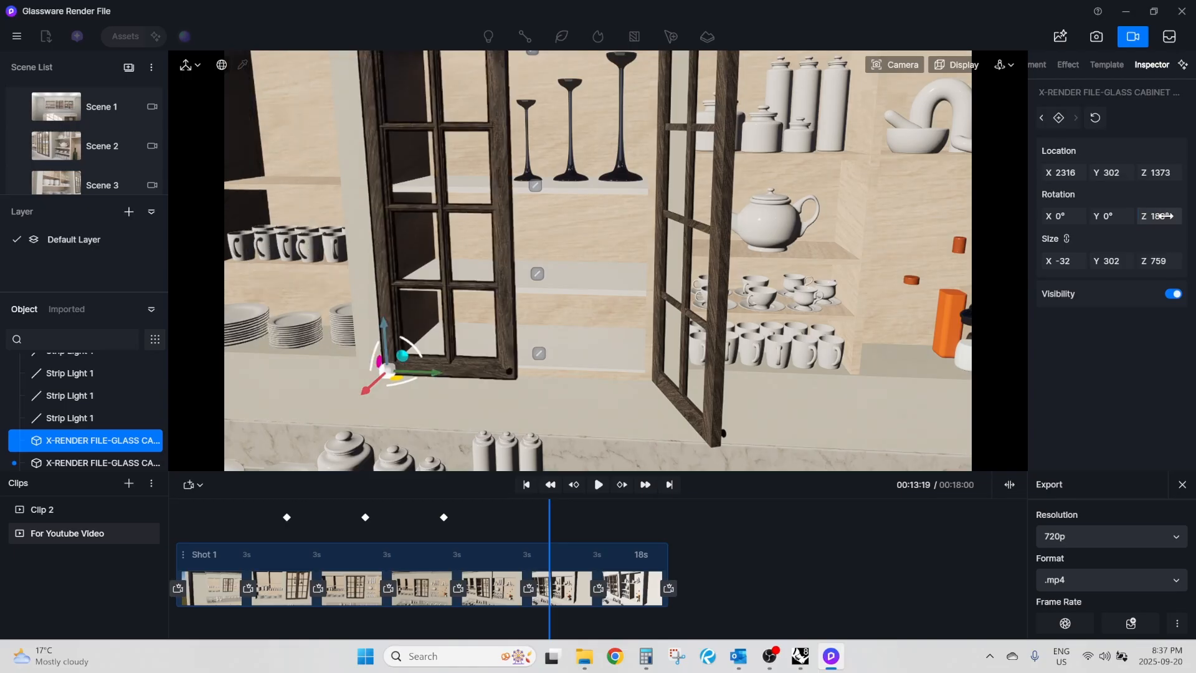
Close the right glass door with a Z rotation of 0° and keyframe it at 00:13:19.
{"action": "left_click", "coordinate": [713, 360]}
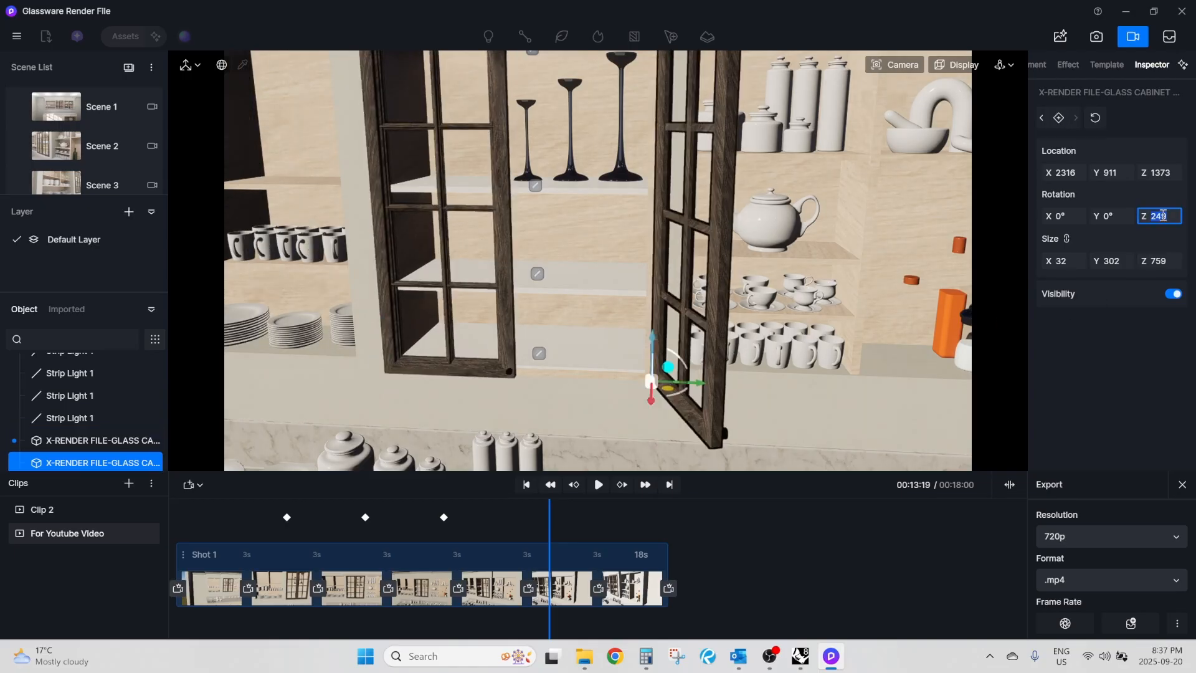
{"action": "type", "text": "0"}
{"action": "key", "text": "Return"}
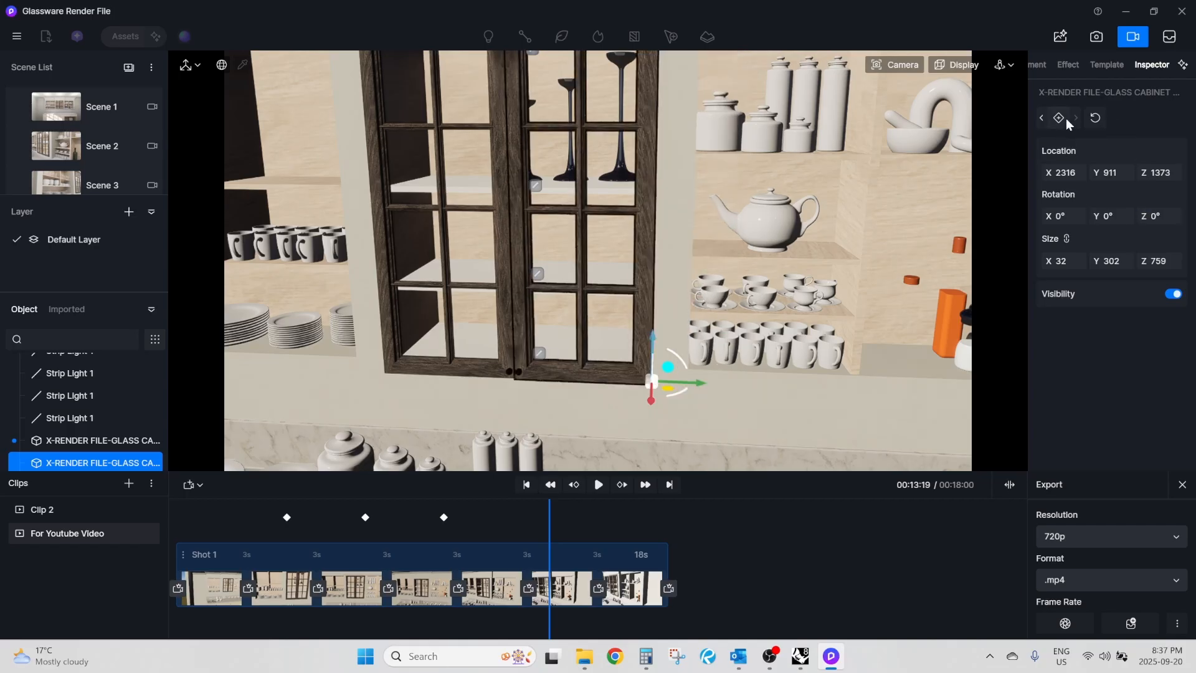
{"action": "right_click_drag", "start_coordinate": [623, 322], "coordinate": [629, 331]}
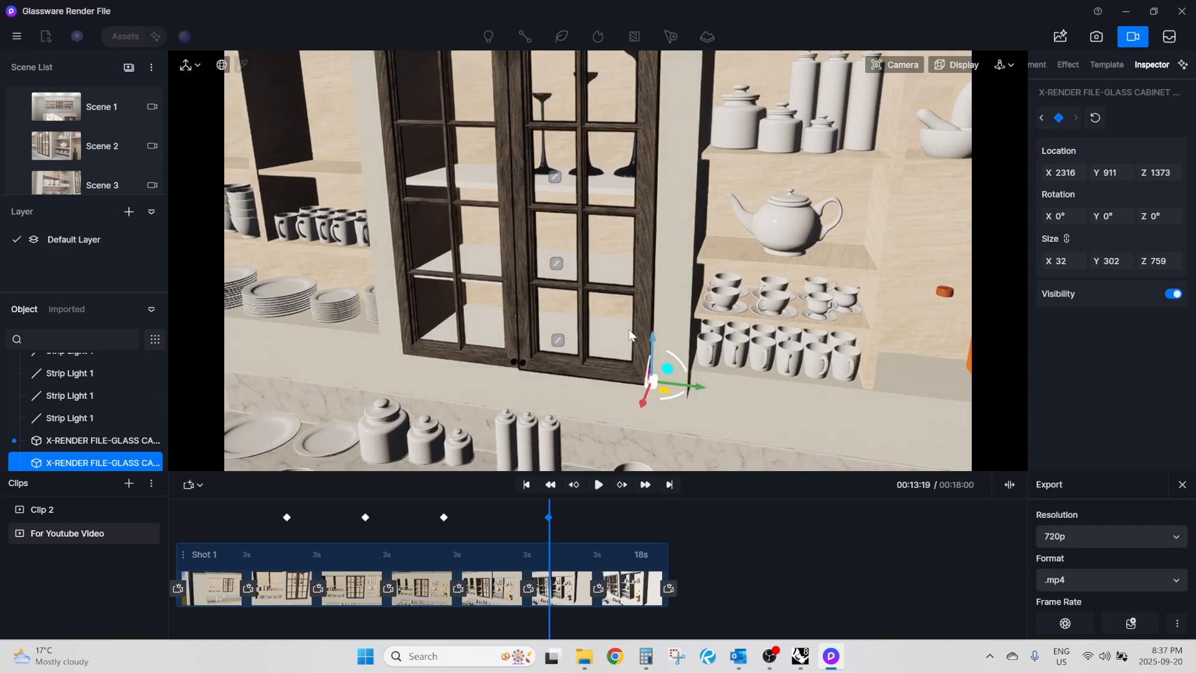
Scrub back through the timeline to 00:00:00 and play the whole clip to review the door animation.
{"action": "left_click_drag", "start_coordinate": [550, 531], "coordinate": [350, 534]}
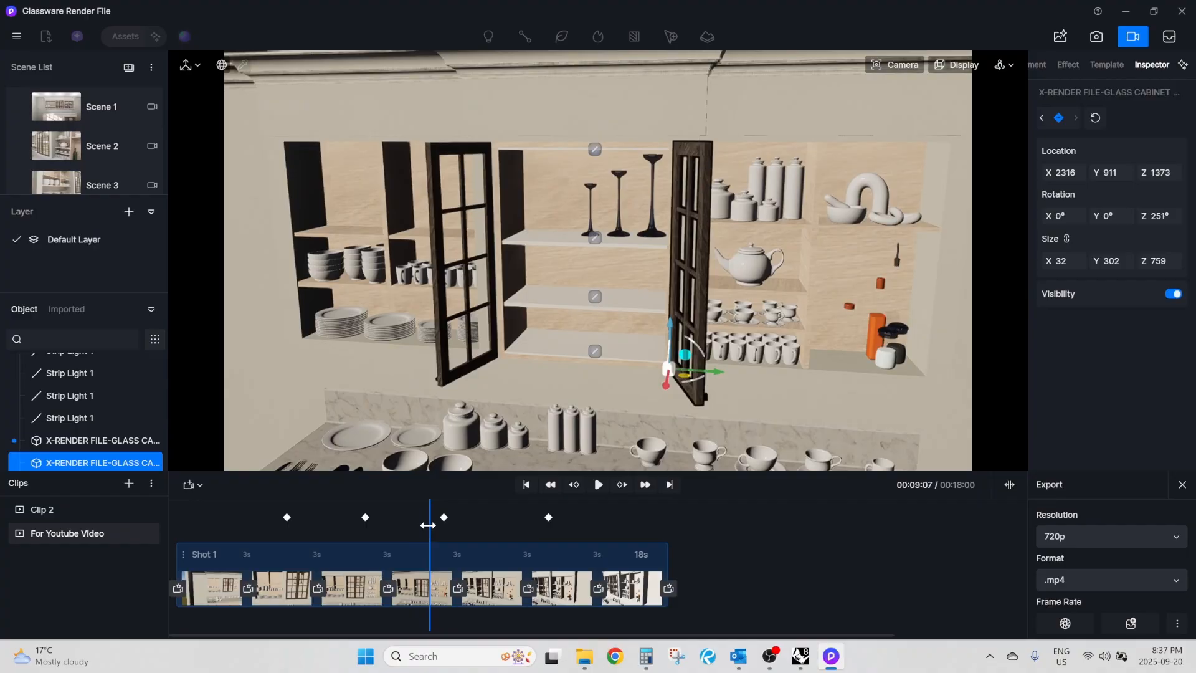
{"action": "left_click_drag", "start_coordinate": [403, 529], "coordinate": [167, 535]}
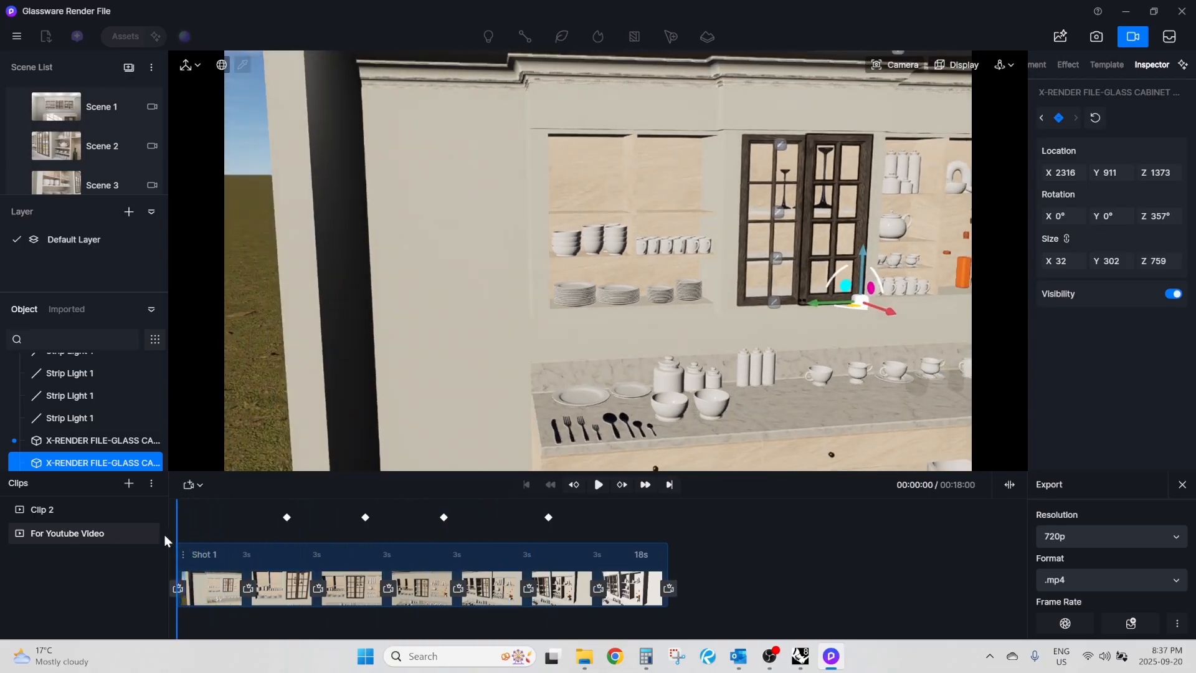
{"action": "left_click", "coordinate": [596, 485]}
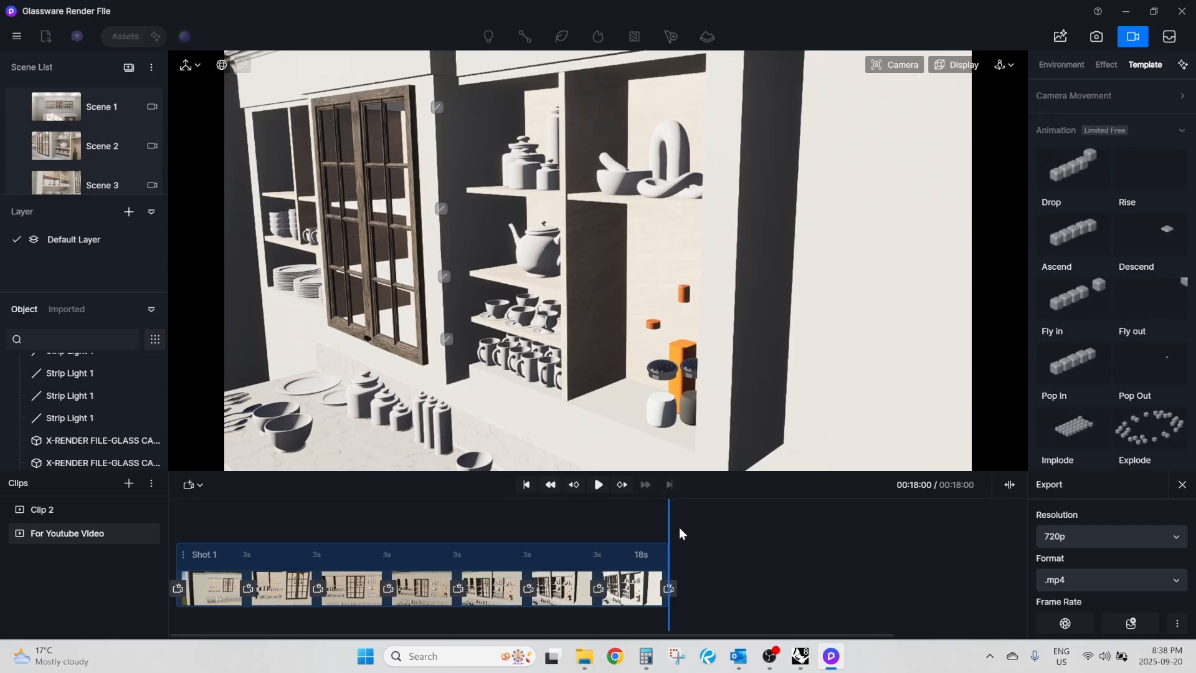
Switch the realtime quality to Precise and replay the clip from the start.
{"action": "left_click", "coordinate": [972, 65]}
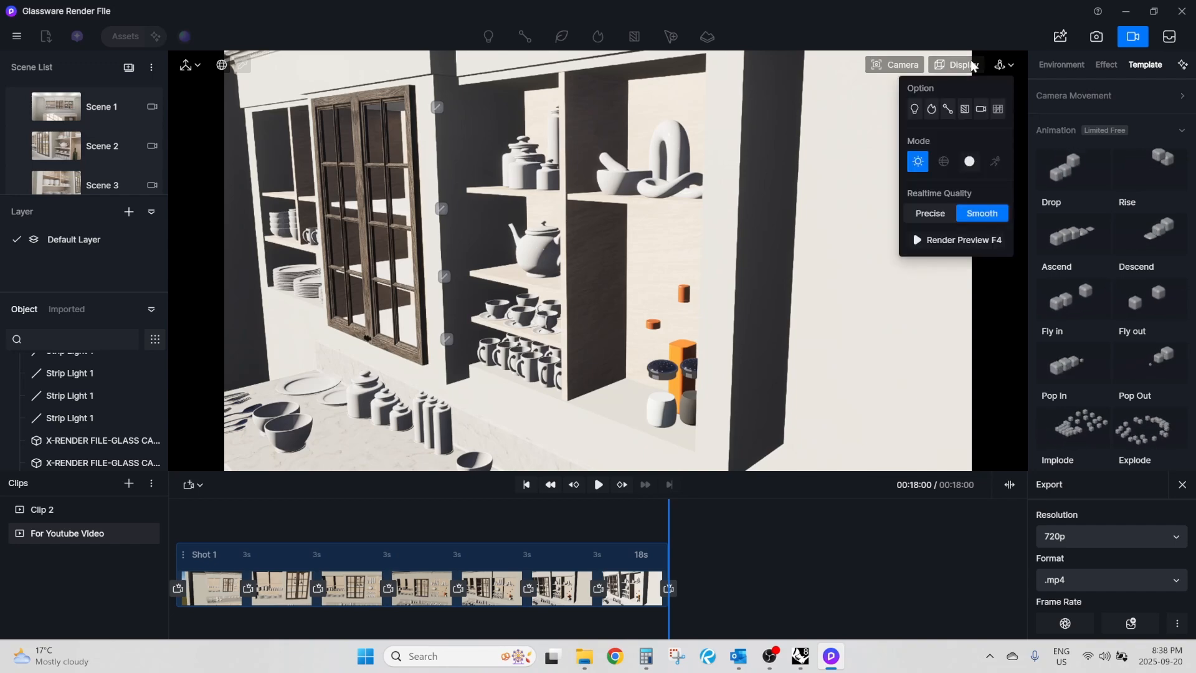
{"action": "left_click", "coordinate": [932, 214]}
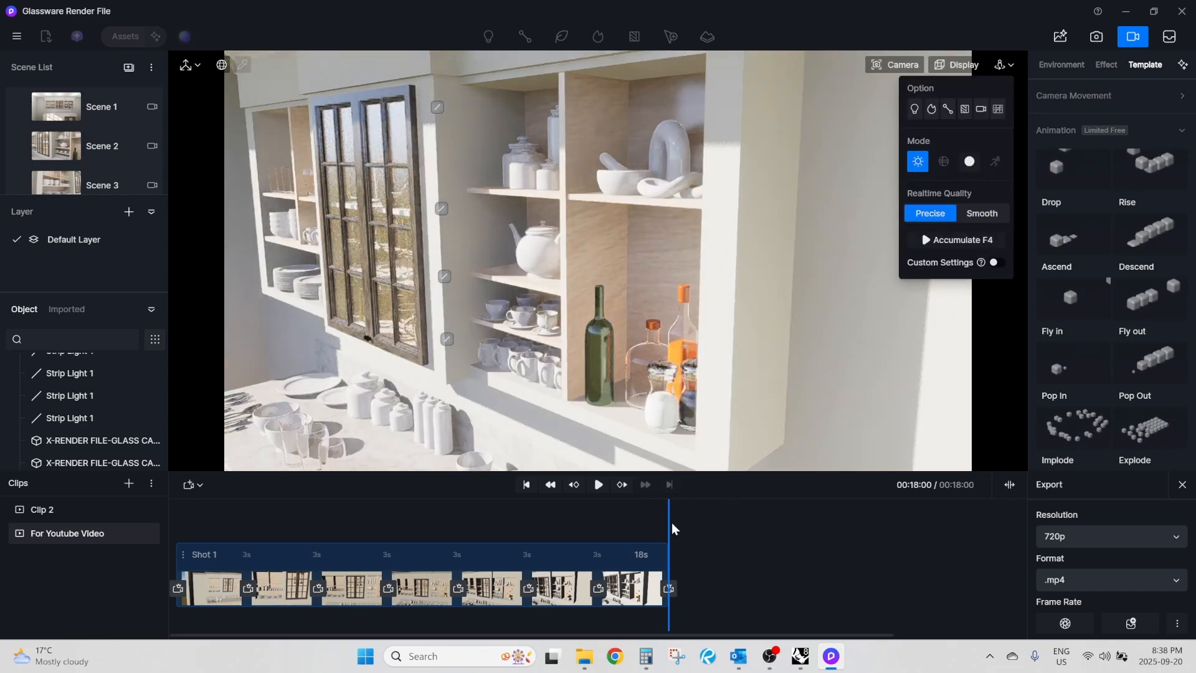
{"action": "left_click_drag", "start_coordinate": [667, 525], "coordinate": [163, 530]}
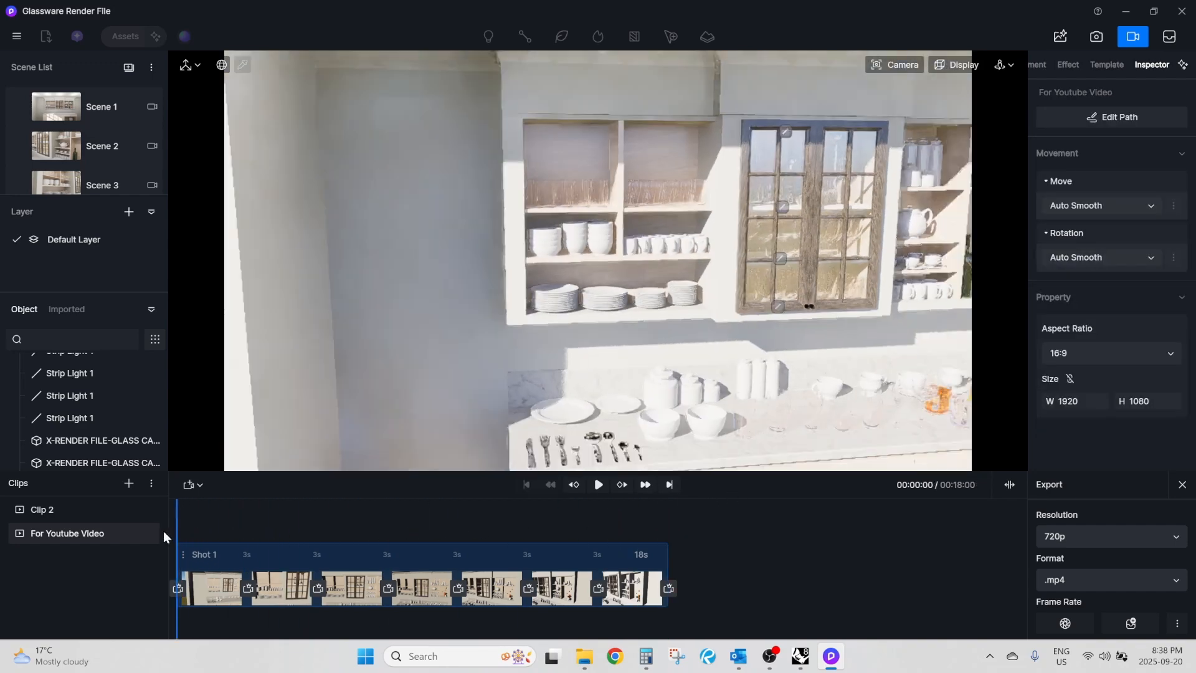
{"action": "left_click", "coordinate": [598, 484]}
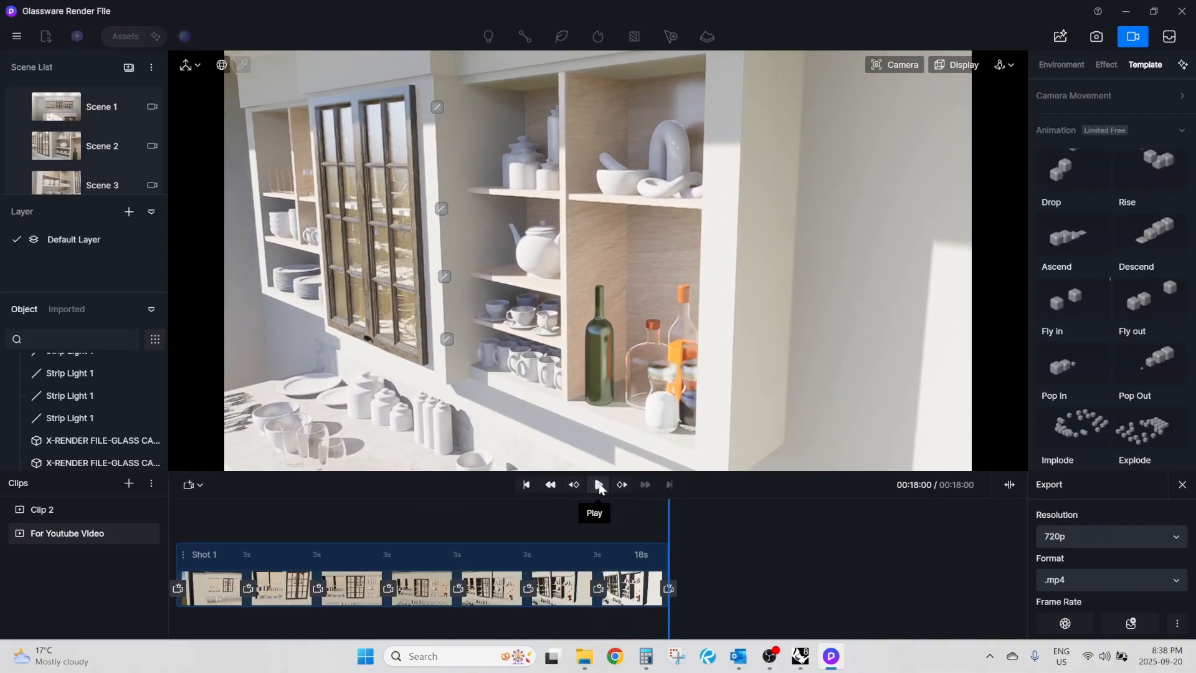
{"action": "left_click", "coordinate": [600, 486]}
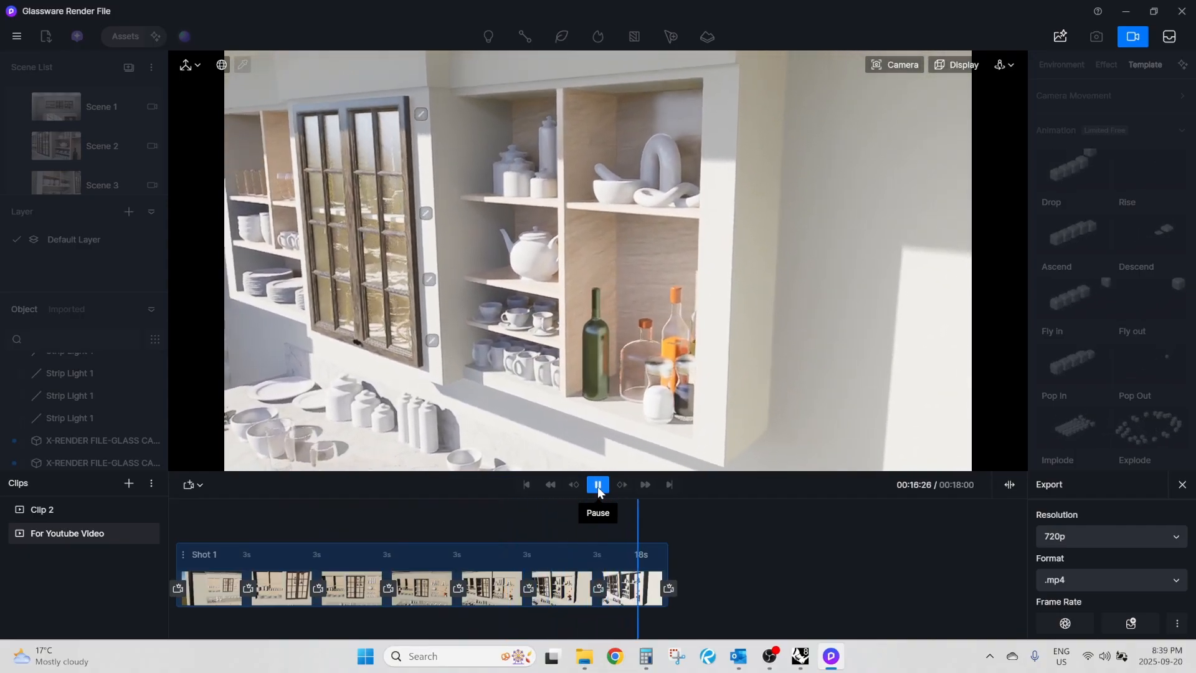
{"action": "left_click", "coordinate": [597, 486]}
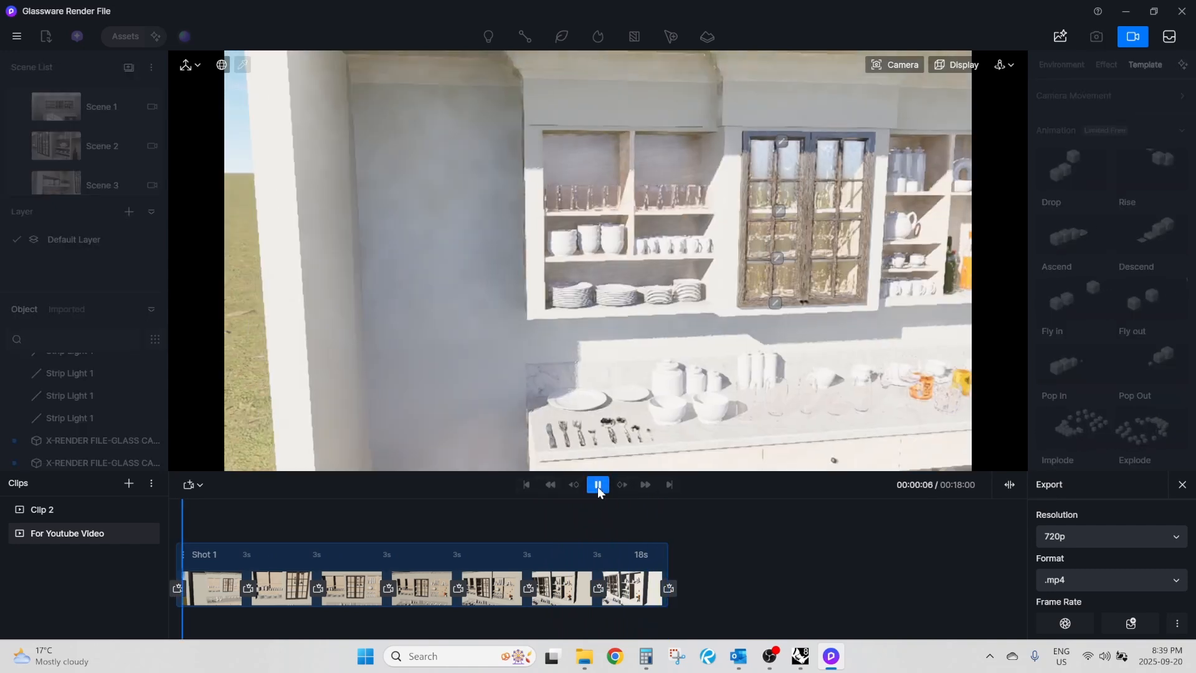